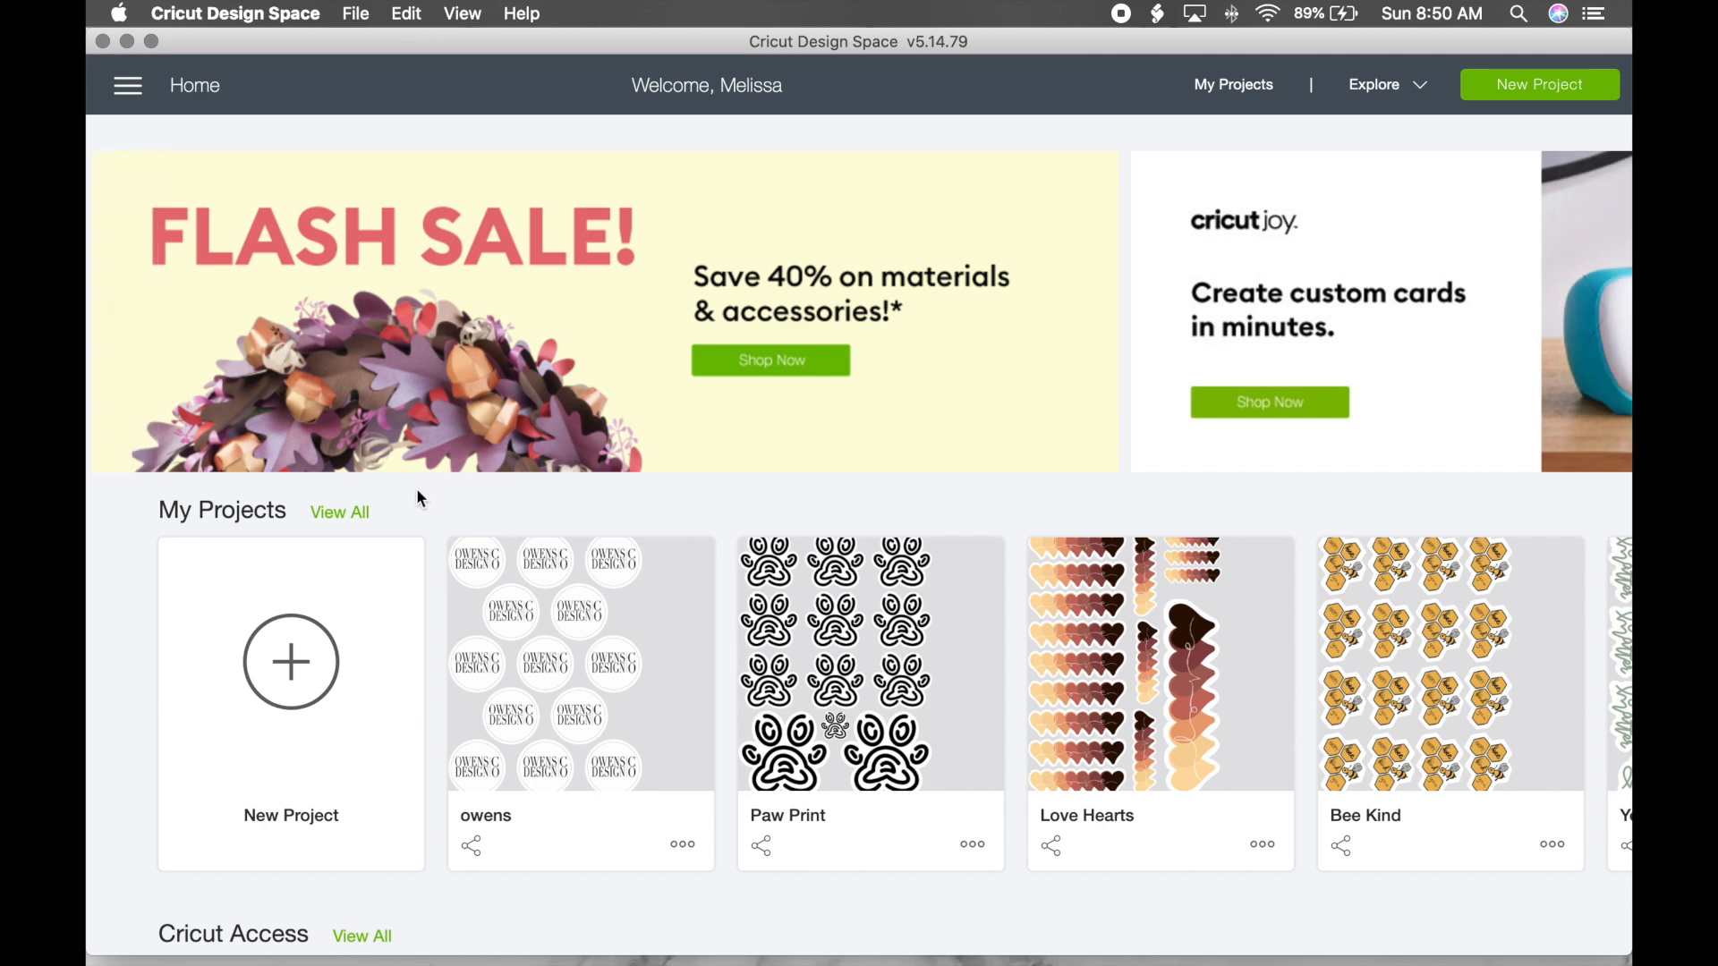
Step: Start a new blank project and browse all uploaded images
click(273, 684)
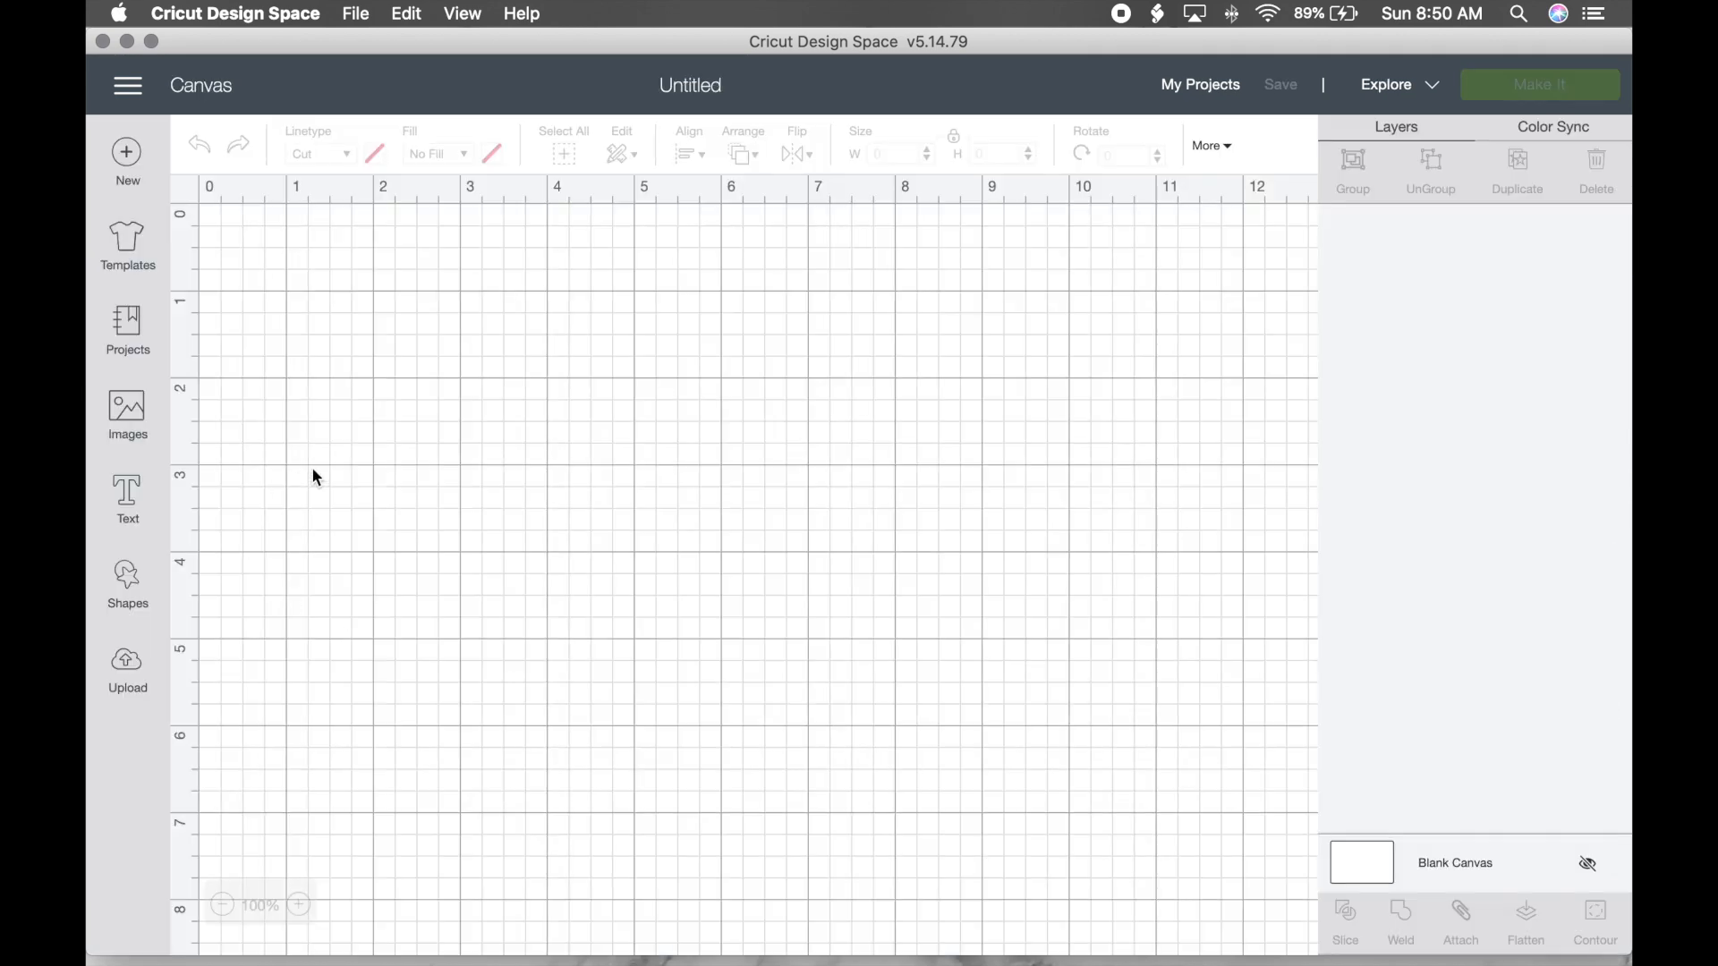
click(128, 669)
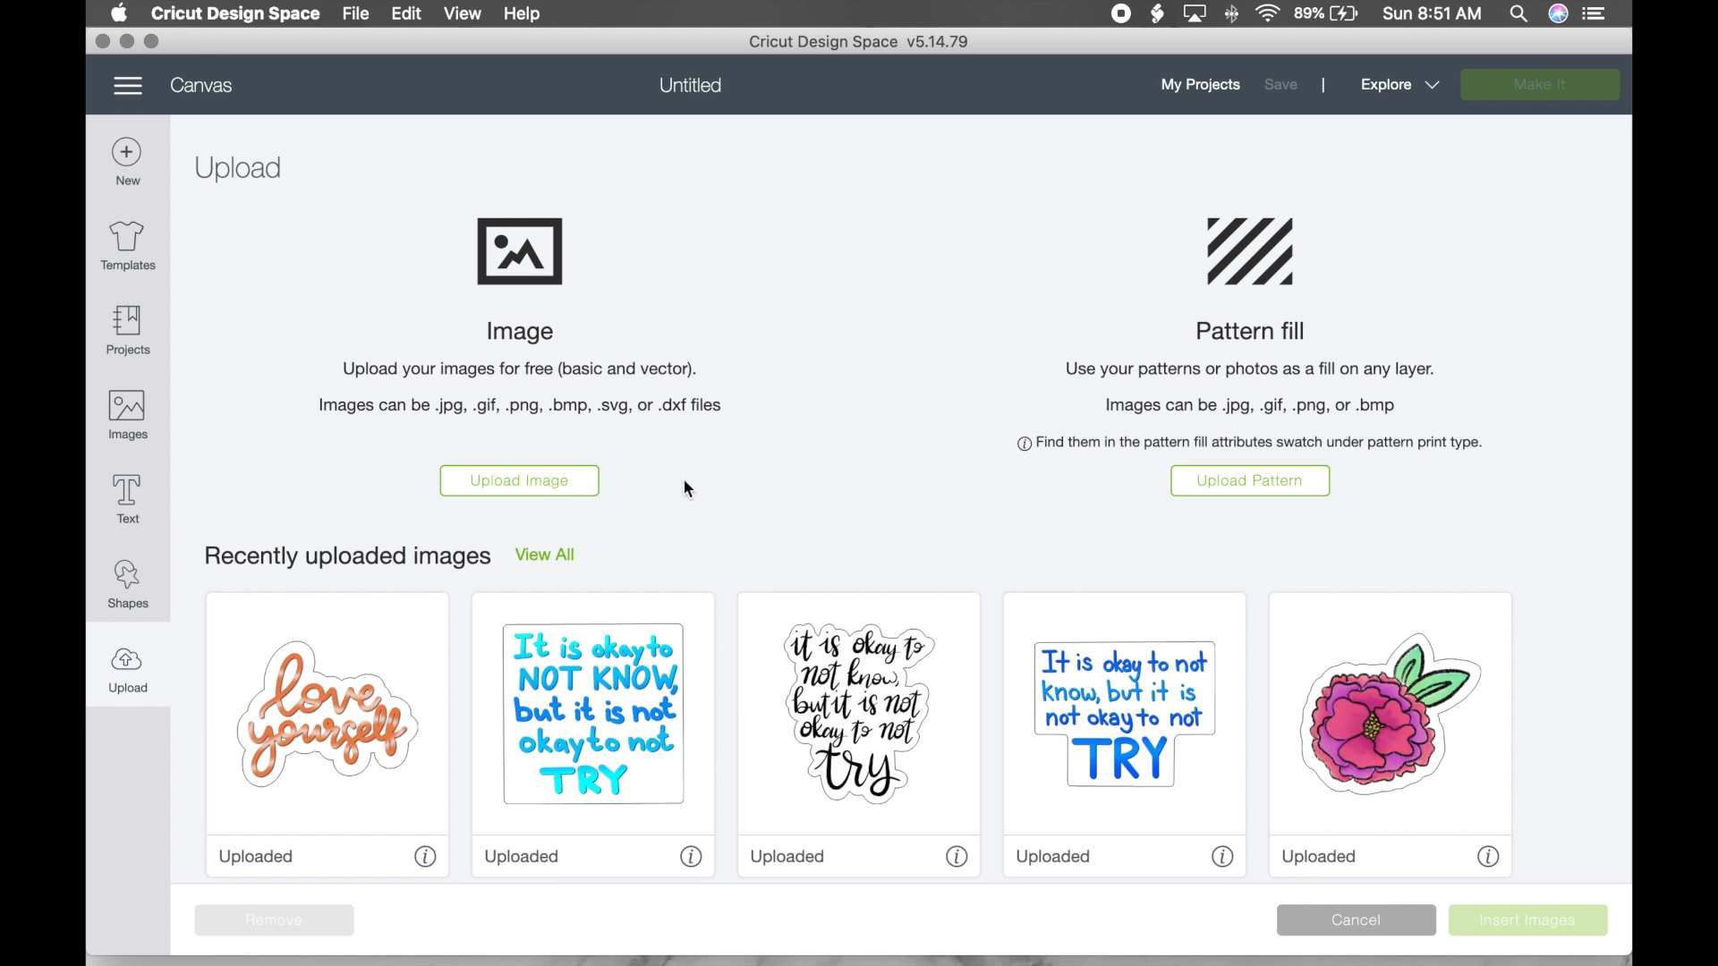
click(560, 564)
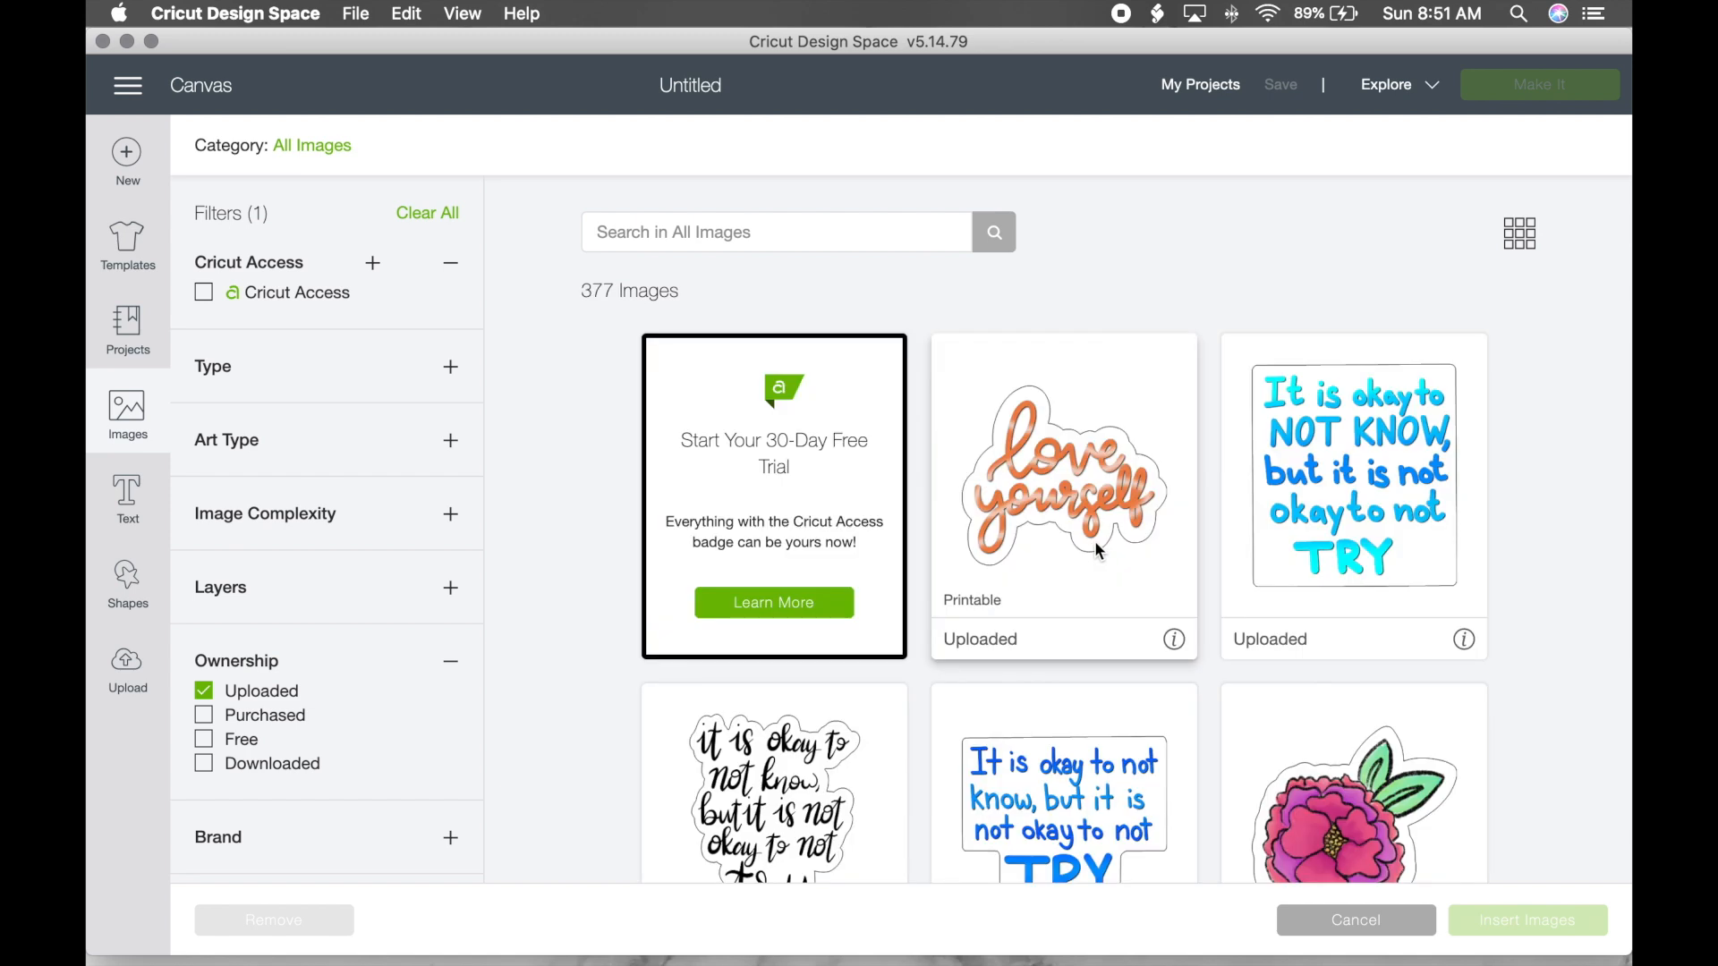
Step: Select Holiday_Vibes_Tags 2 and Holiday_Vibes_Tags and insert both onto the canvas
scroll(1093, 540, down, 5)
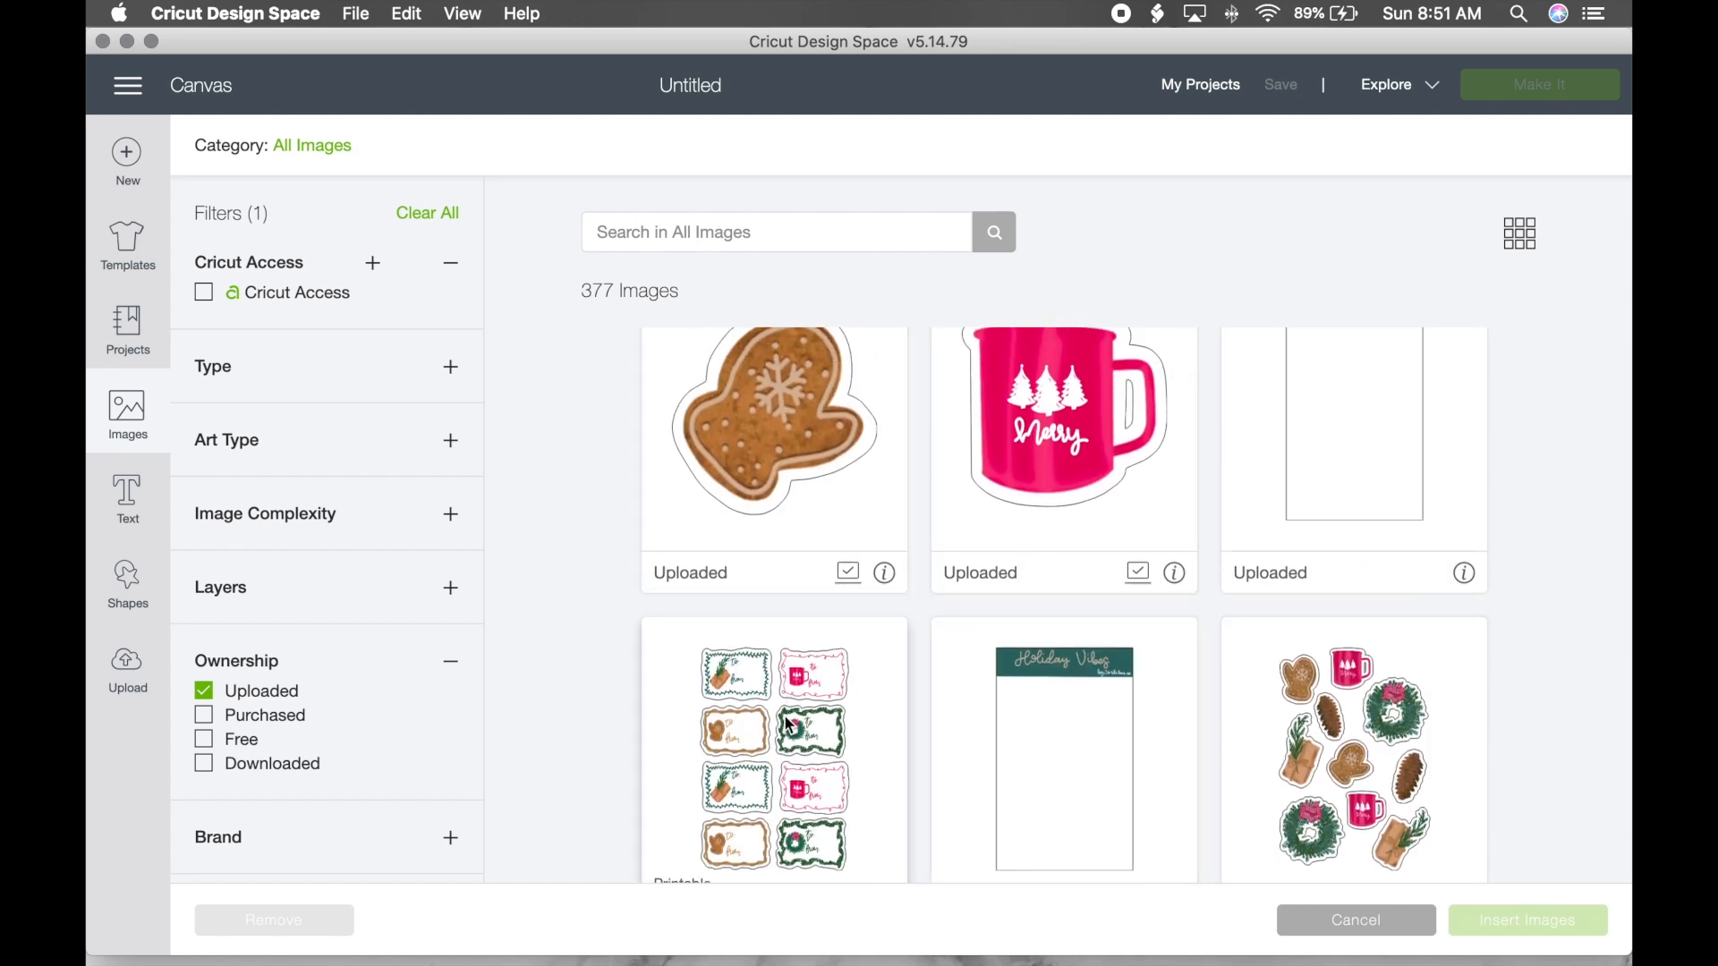
scroll(794, 725, down, 3)
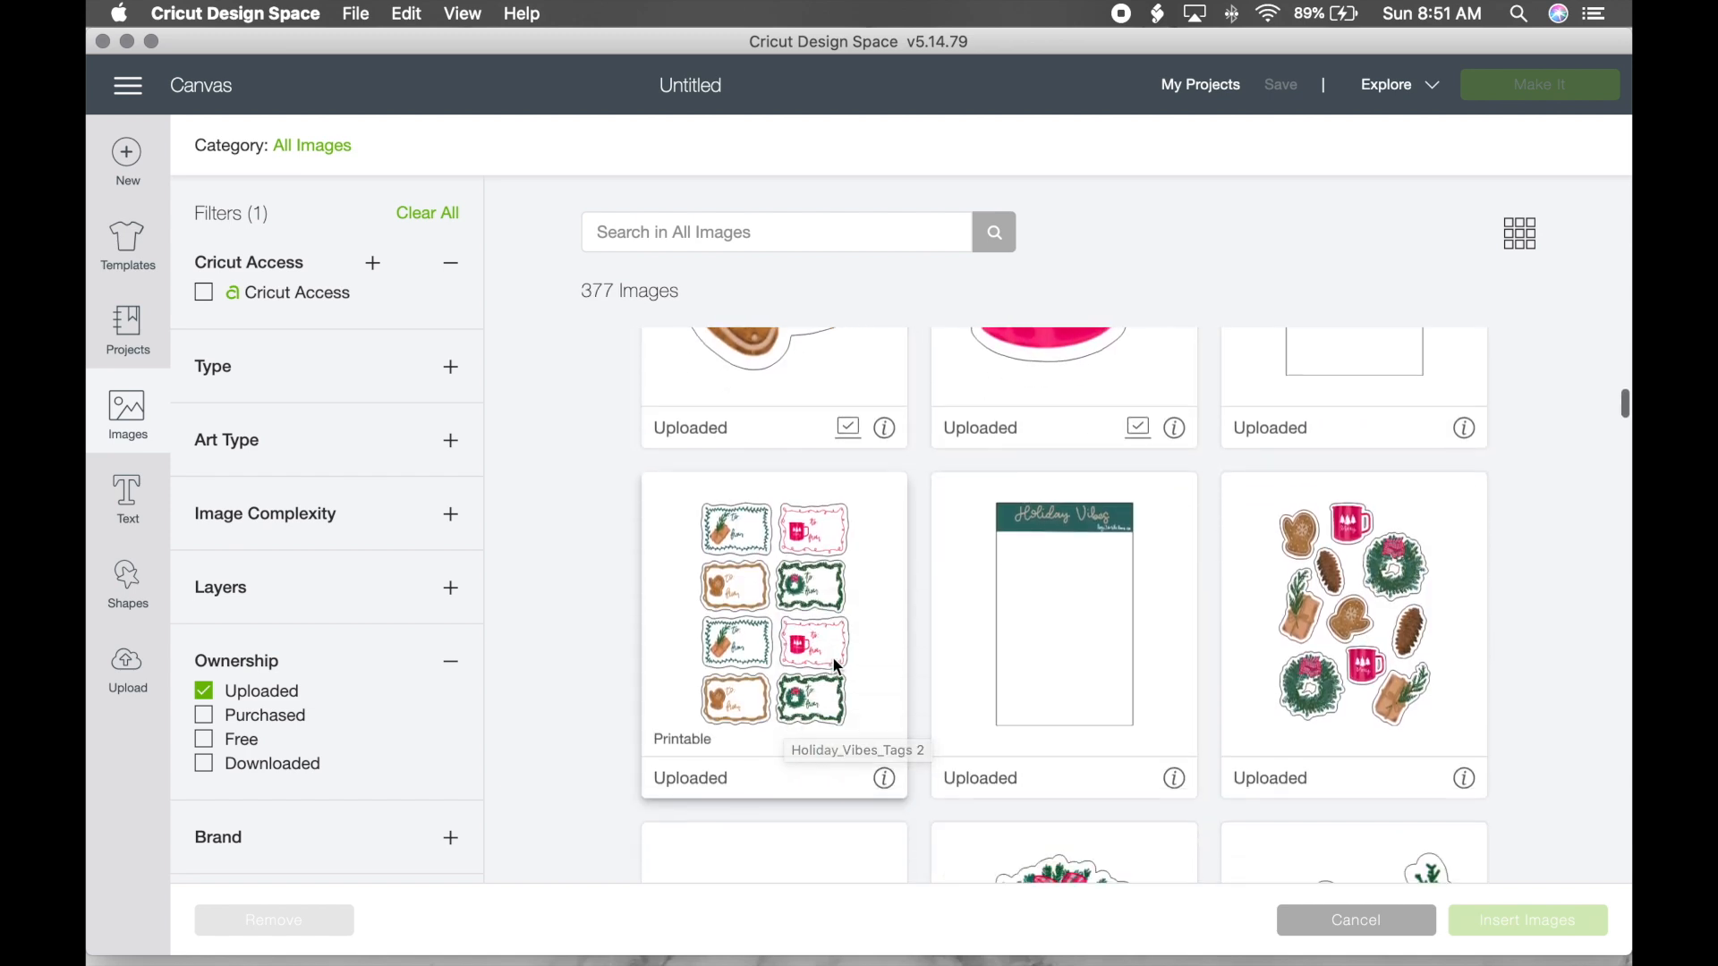
click(755, 568)
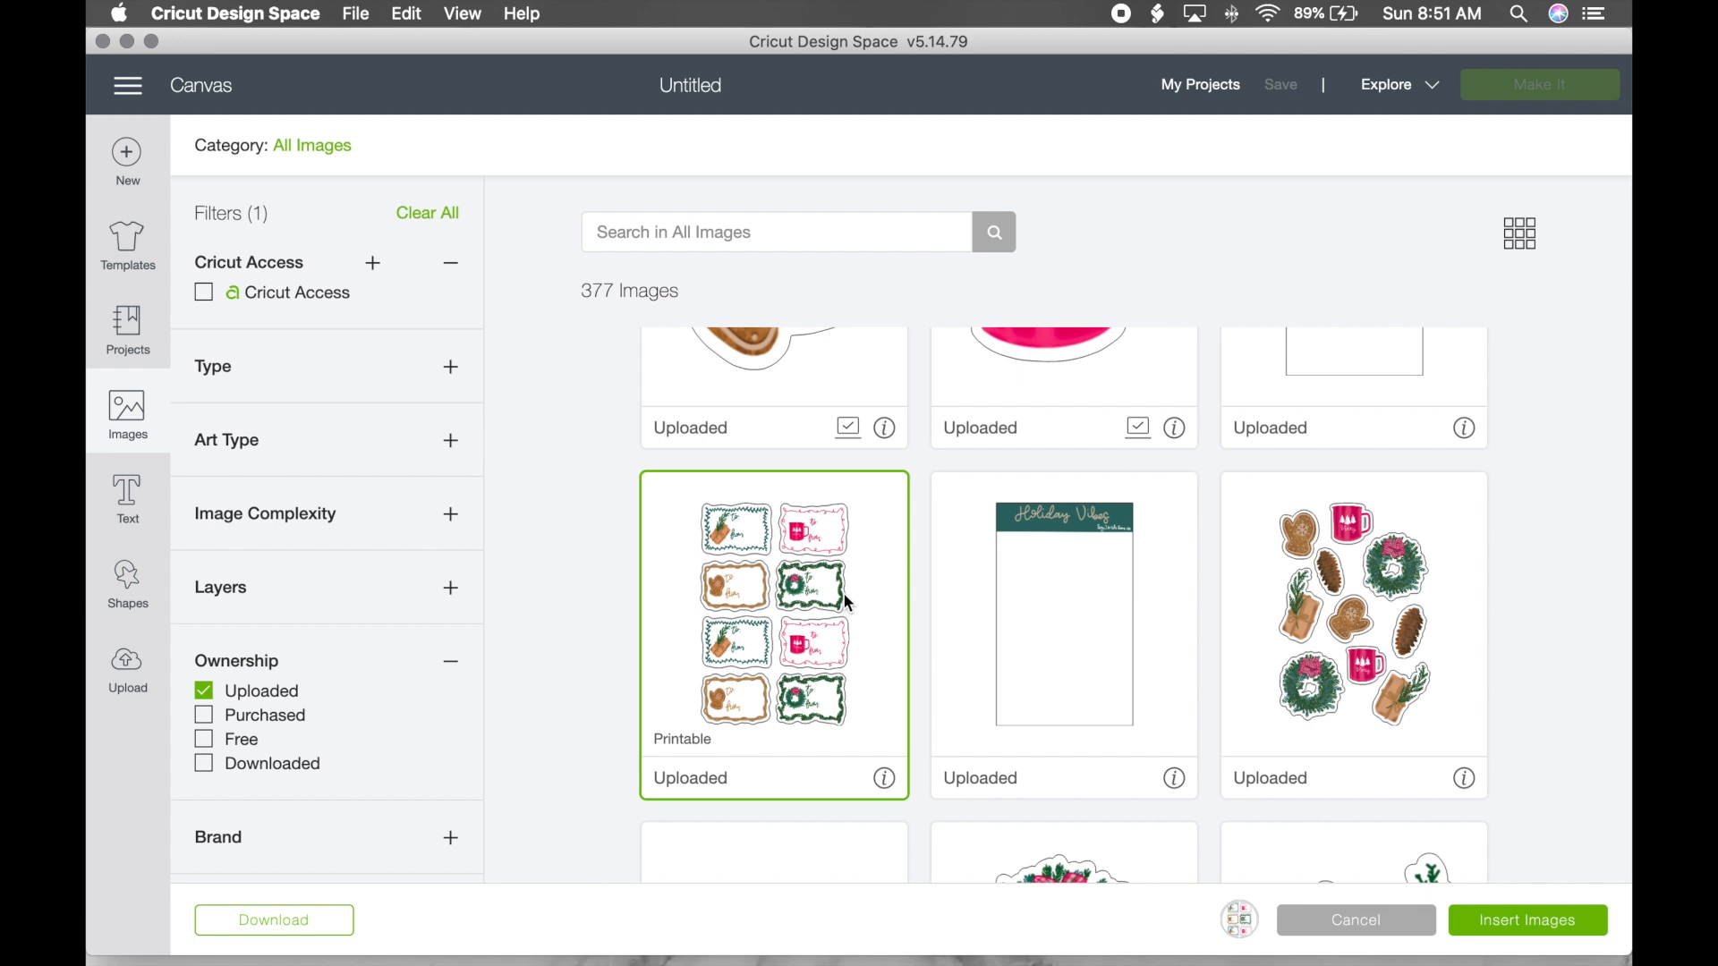
scroll(842, 592, up, 4)
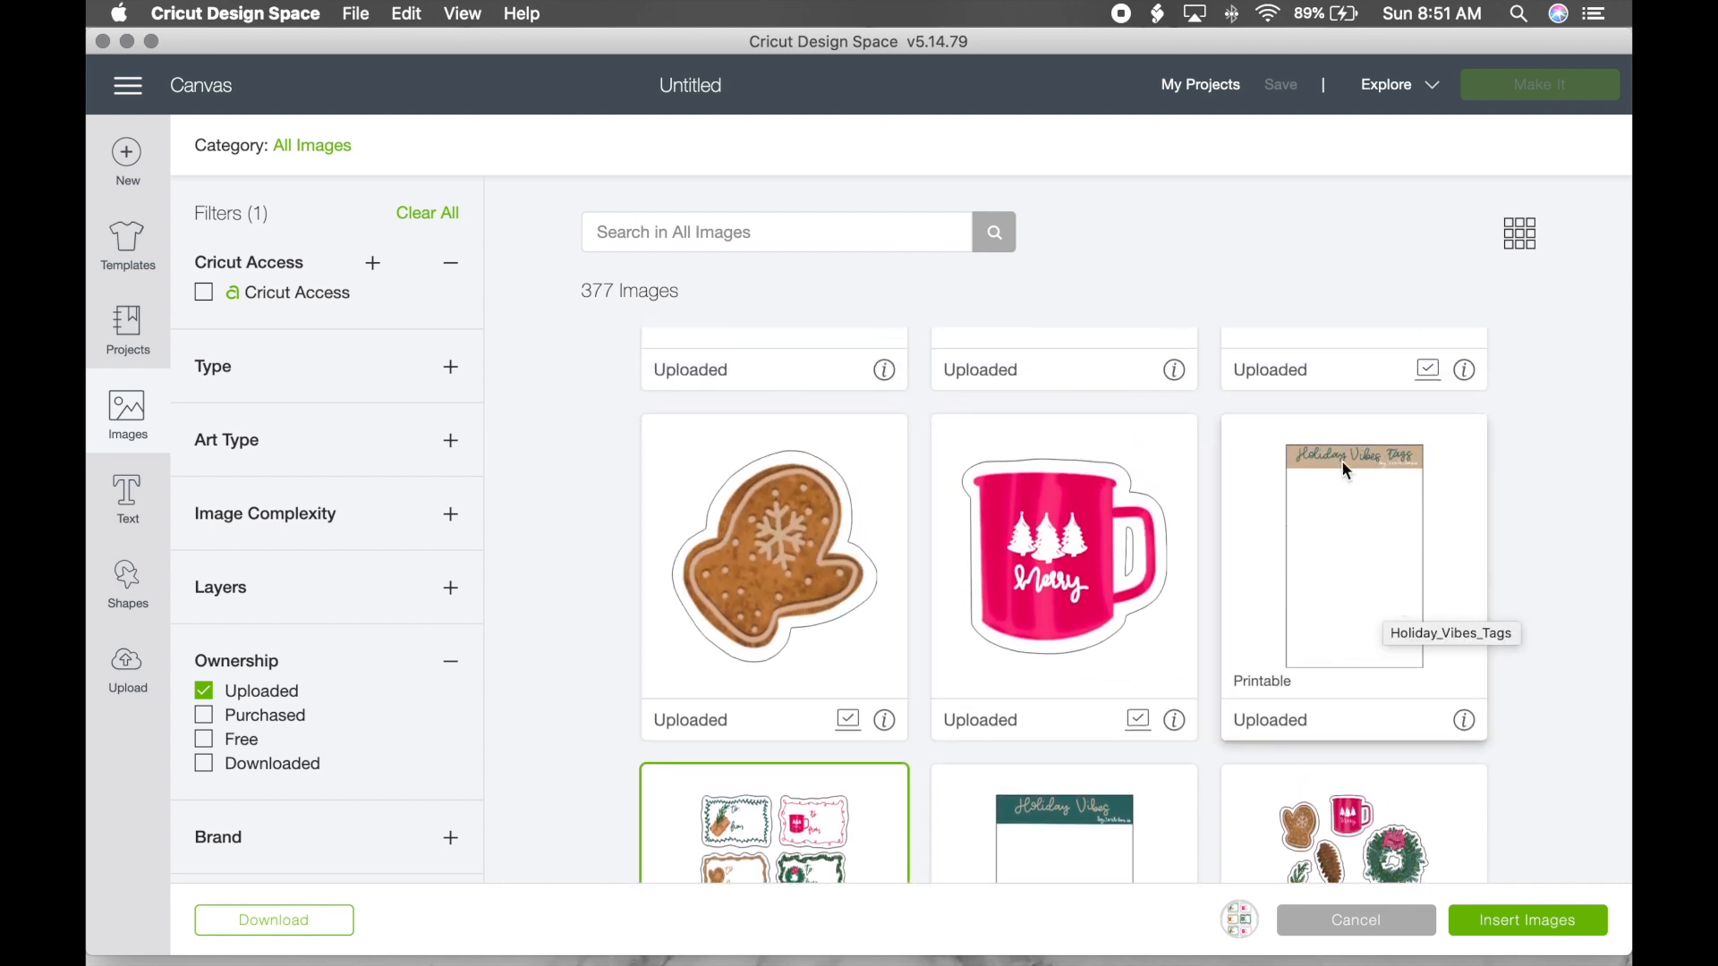
click(1353, 523)
scroll(1353, 522, down, 1)
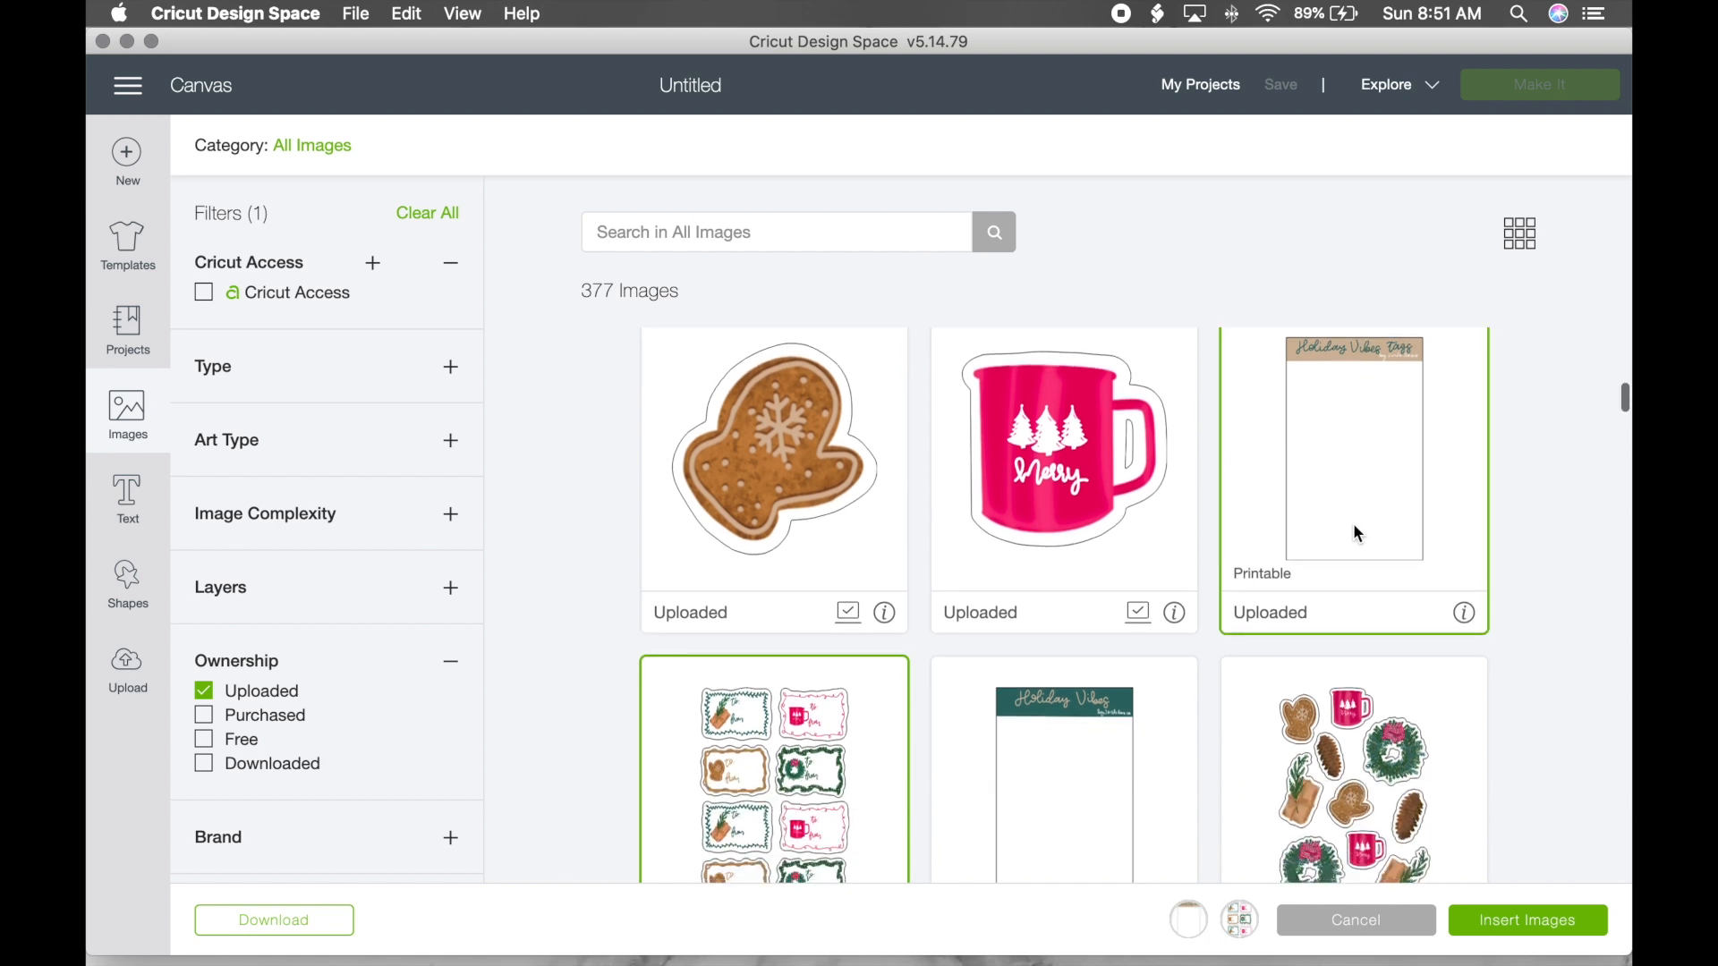
click(1536, 920)
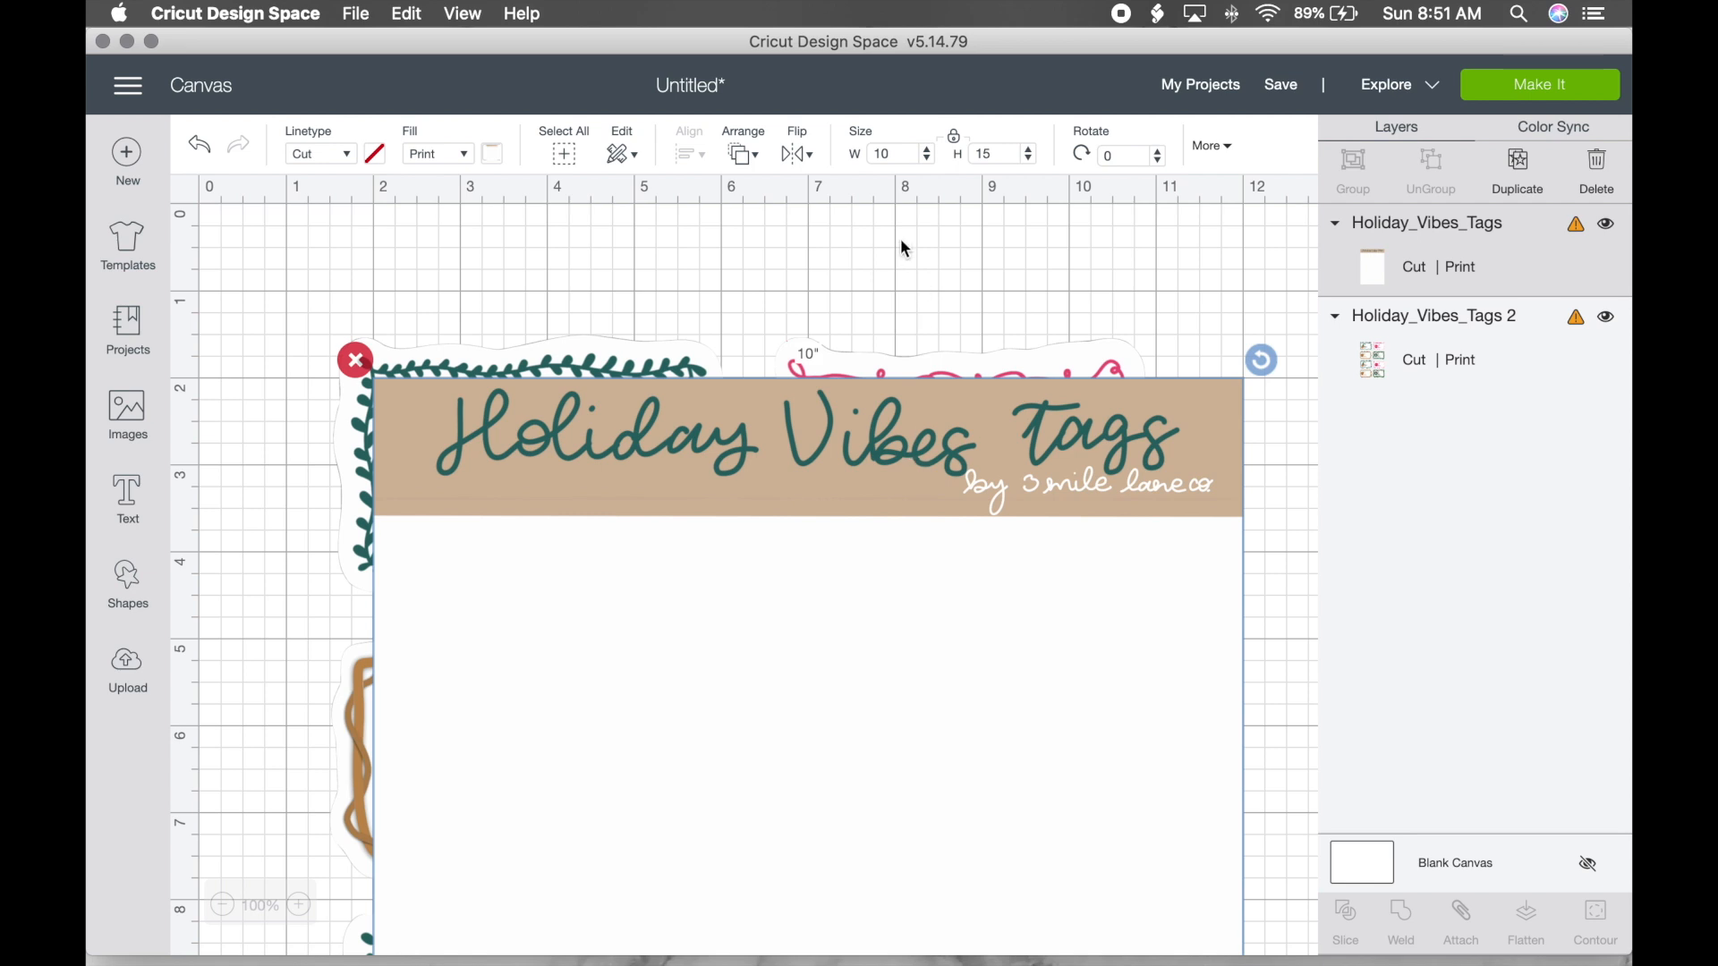
Step: Set the blank Holiday_Vibes_Tags sheet to 4 in wide (4 × 6) and drag it up-right
double_click(895, 153)
text(4)
key(Return)
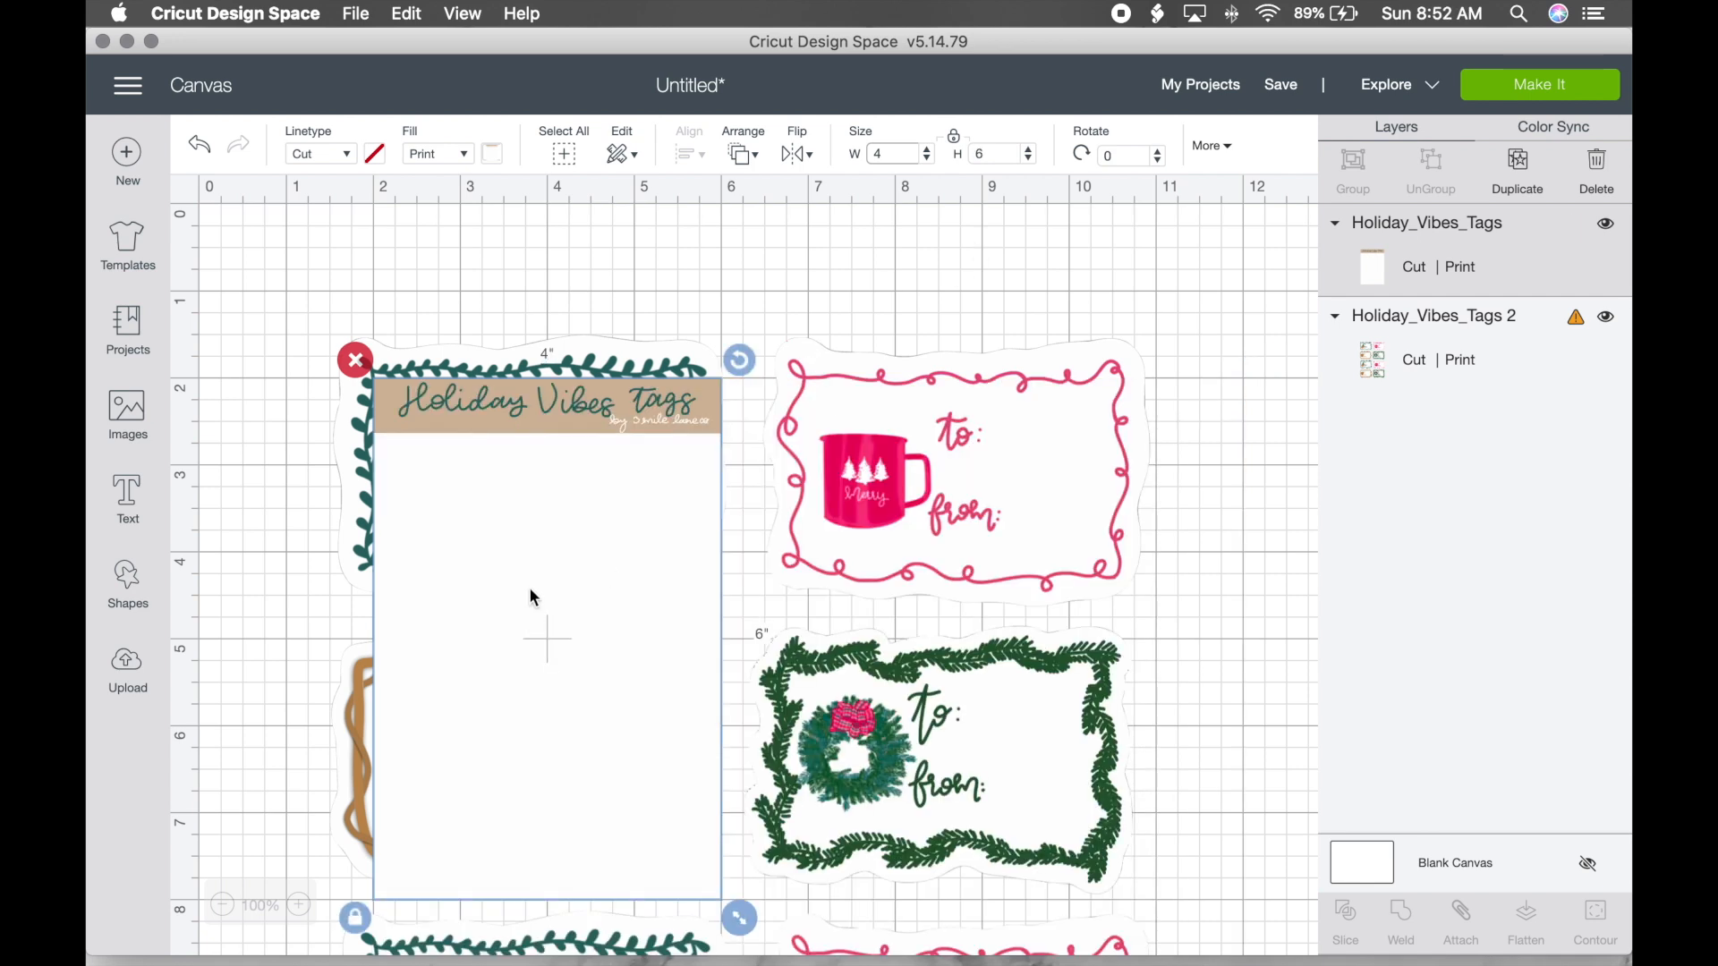
drag(512, 546, 666, 399)
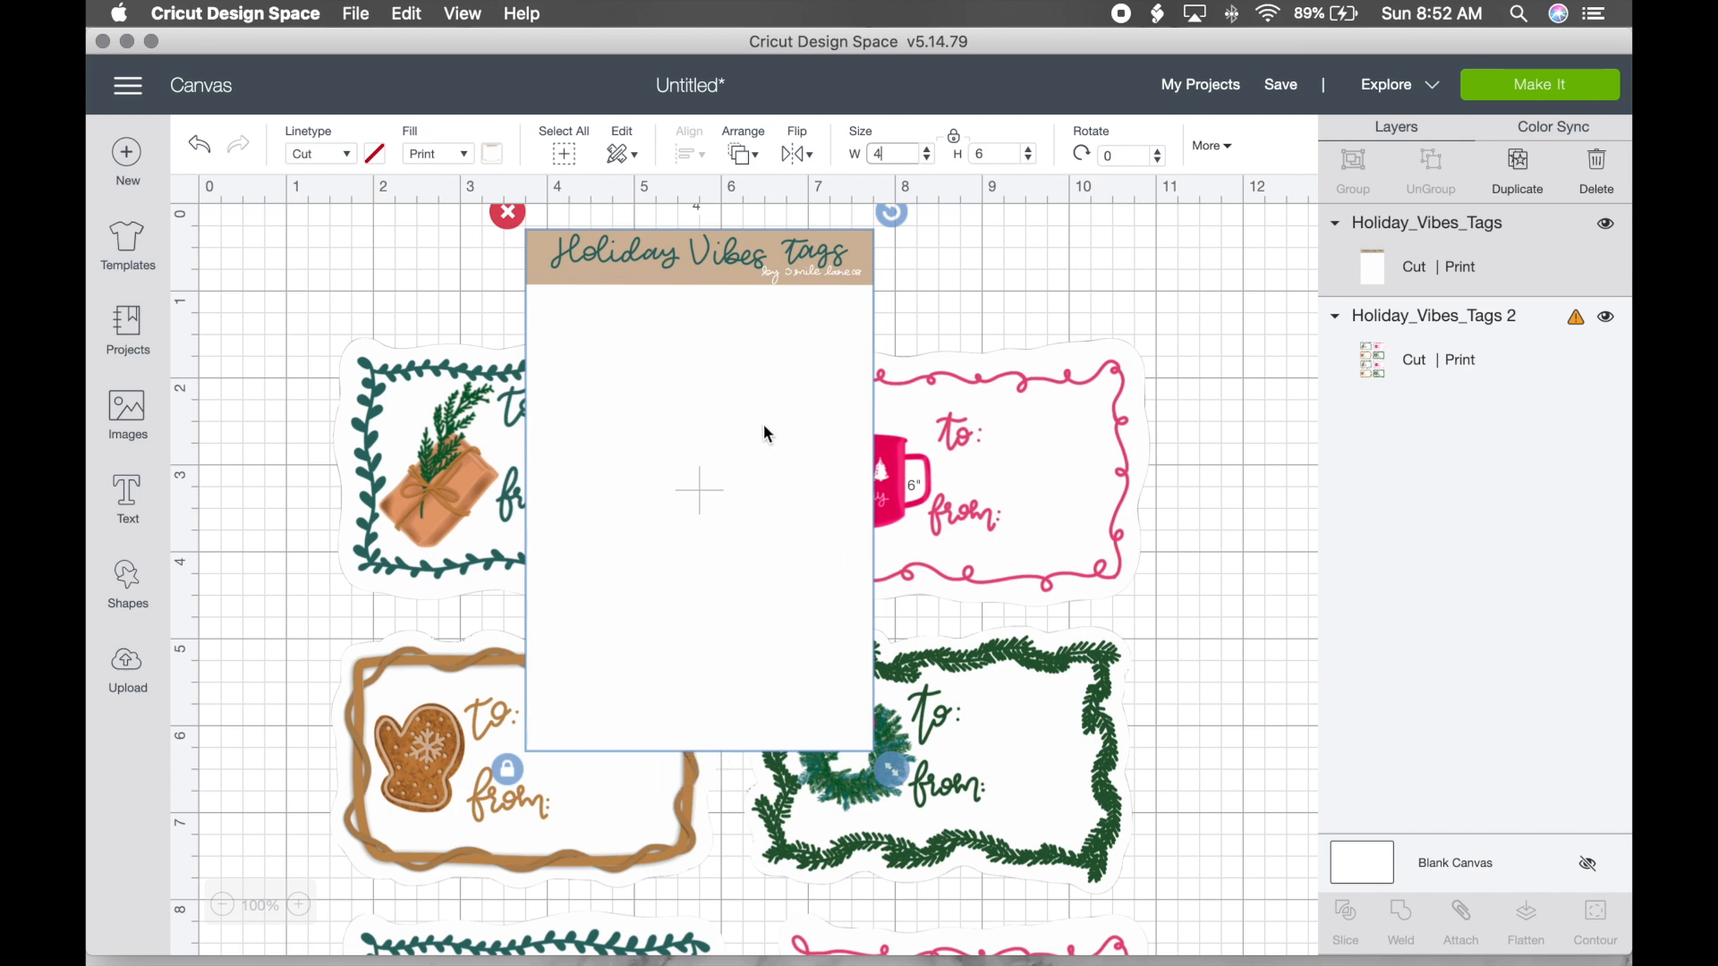
Step: Duplicate the Holiday_Vibes_Tags sheet four times to get five copies
click(1521, 171)
click(1527, 169)
click(1527, 169)
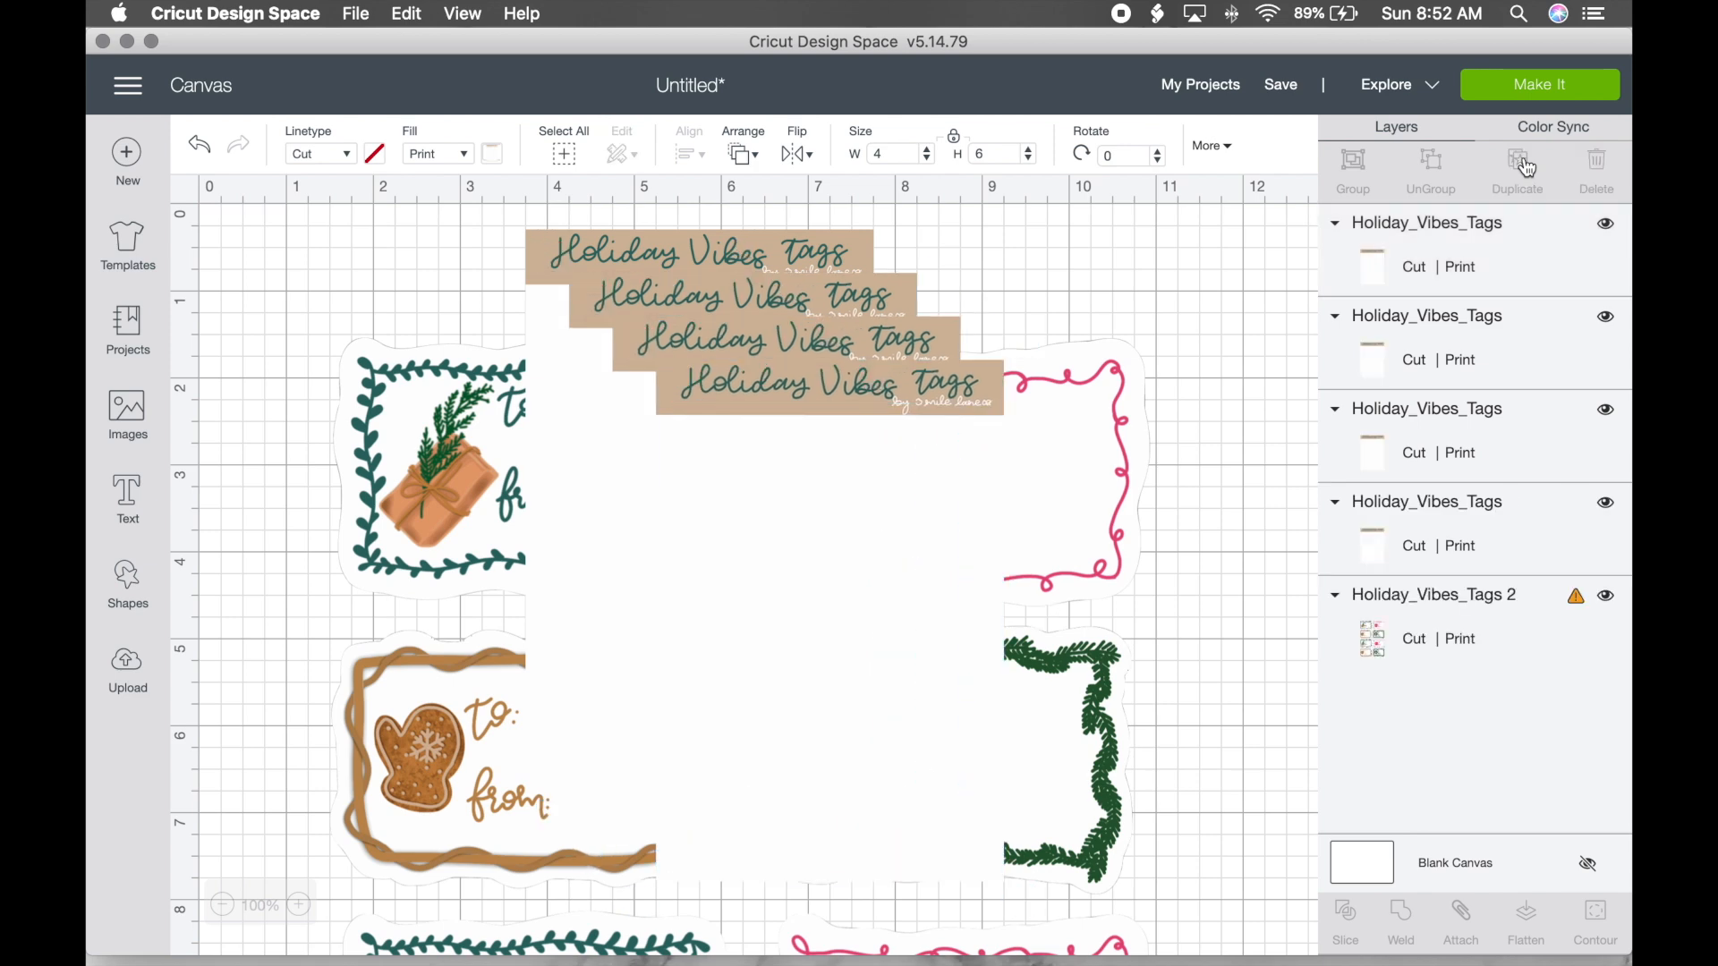
click(1527, 169)
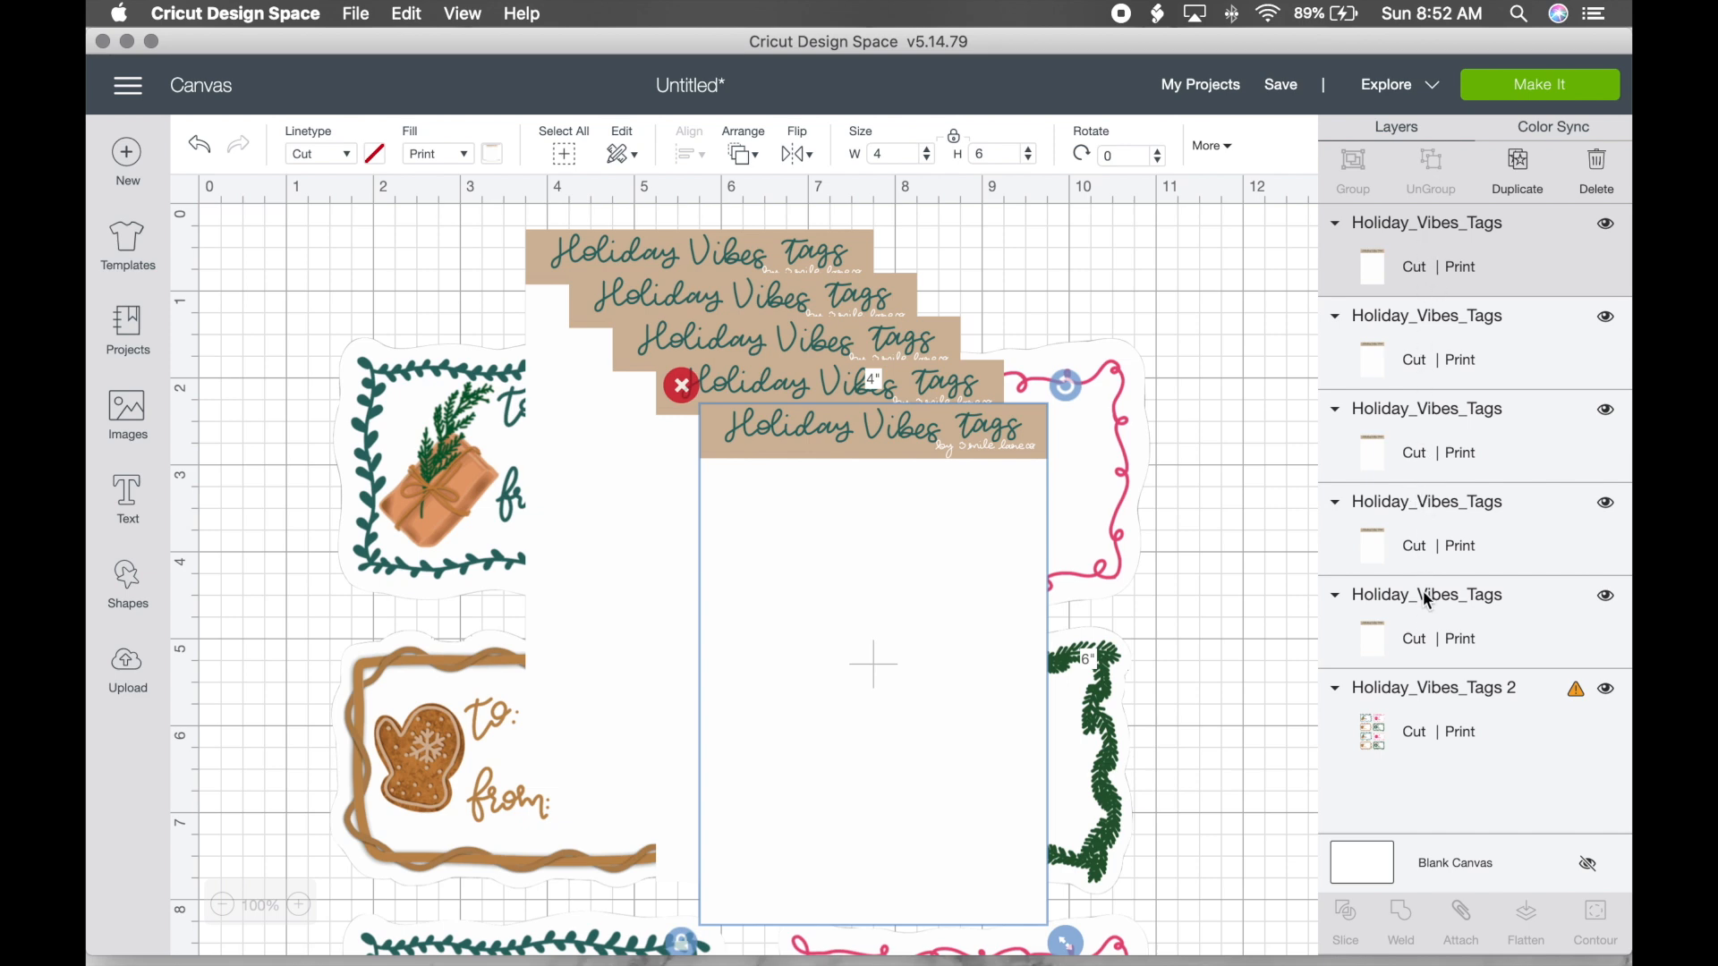
Step: Select all five copies and center-align them, then try Weld and undo it
shift+click(1427, 363)
shift+click(1417, 442)
shift+click(1419, 519)
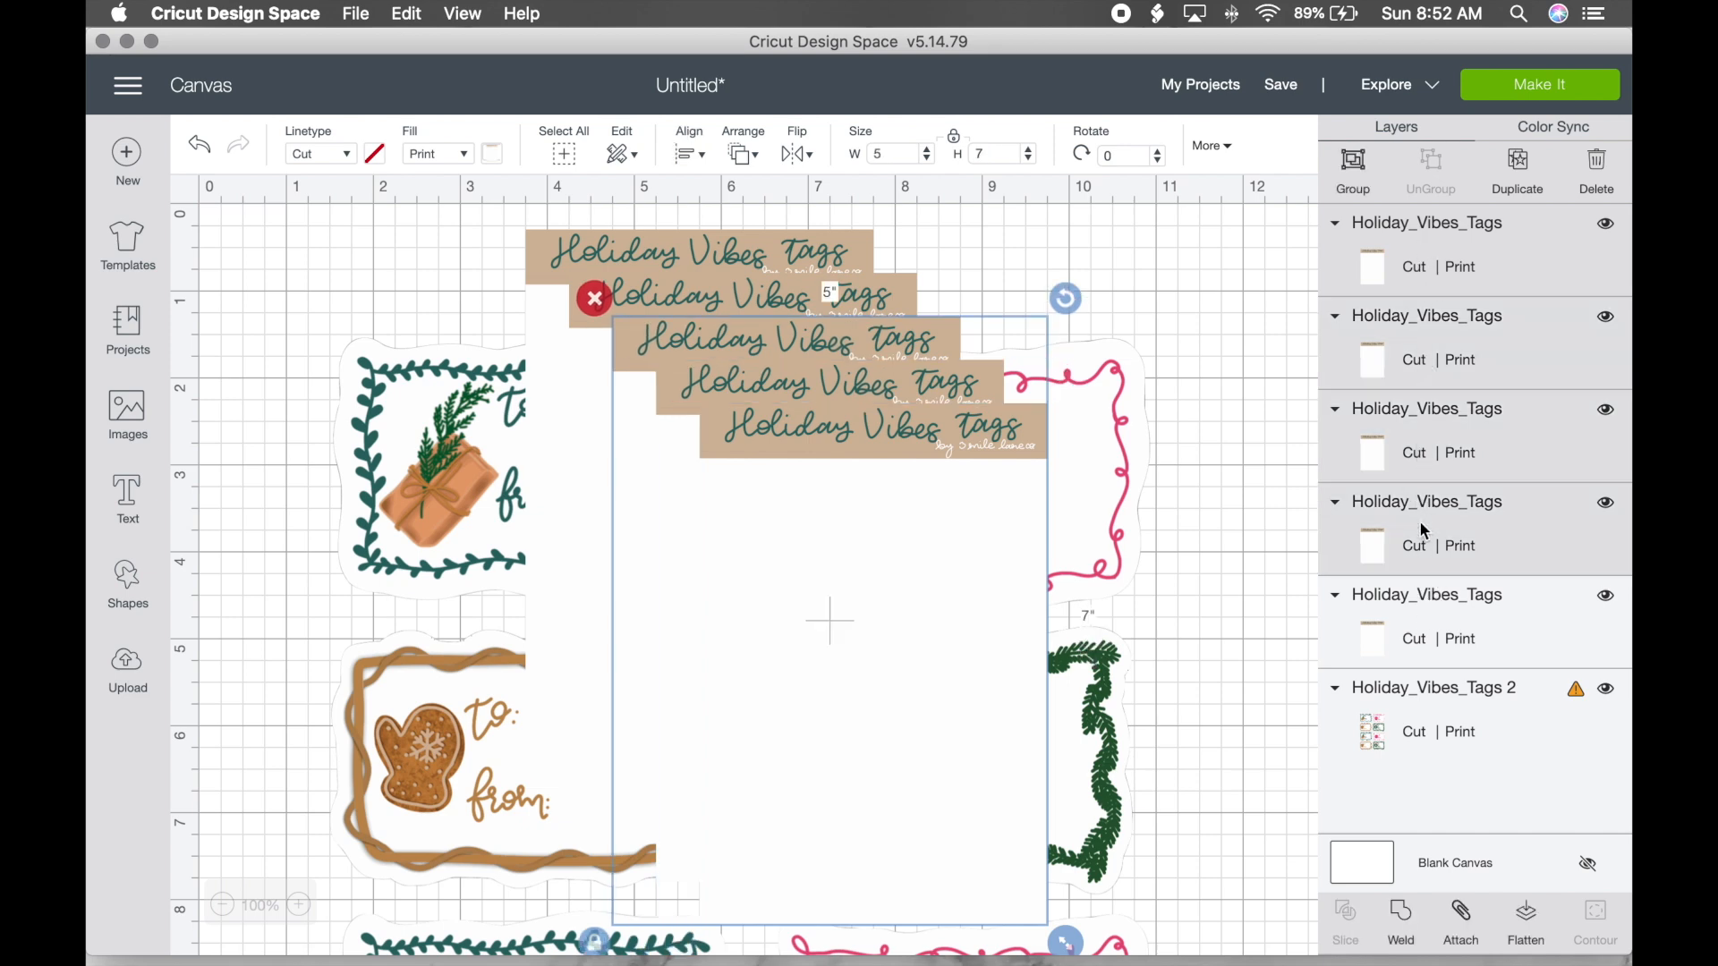
shift+click(1426, 632)
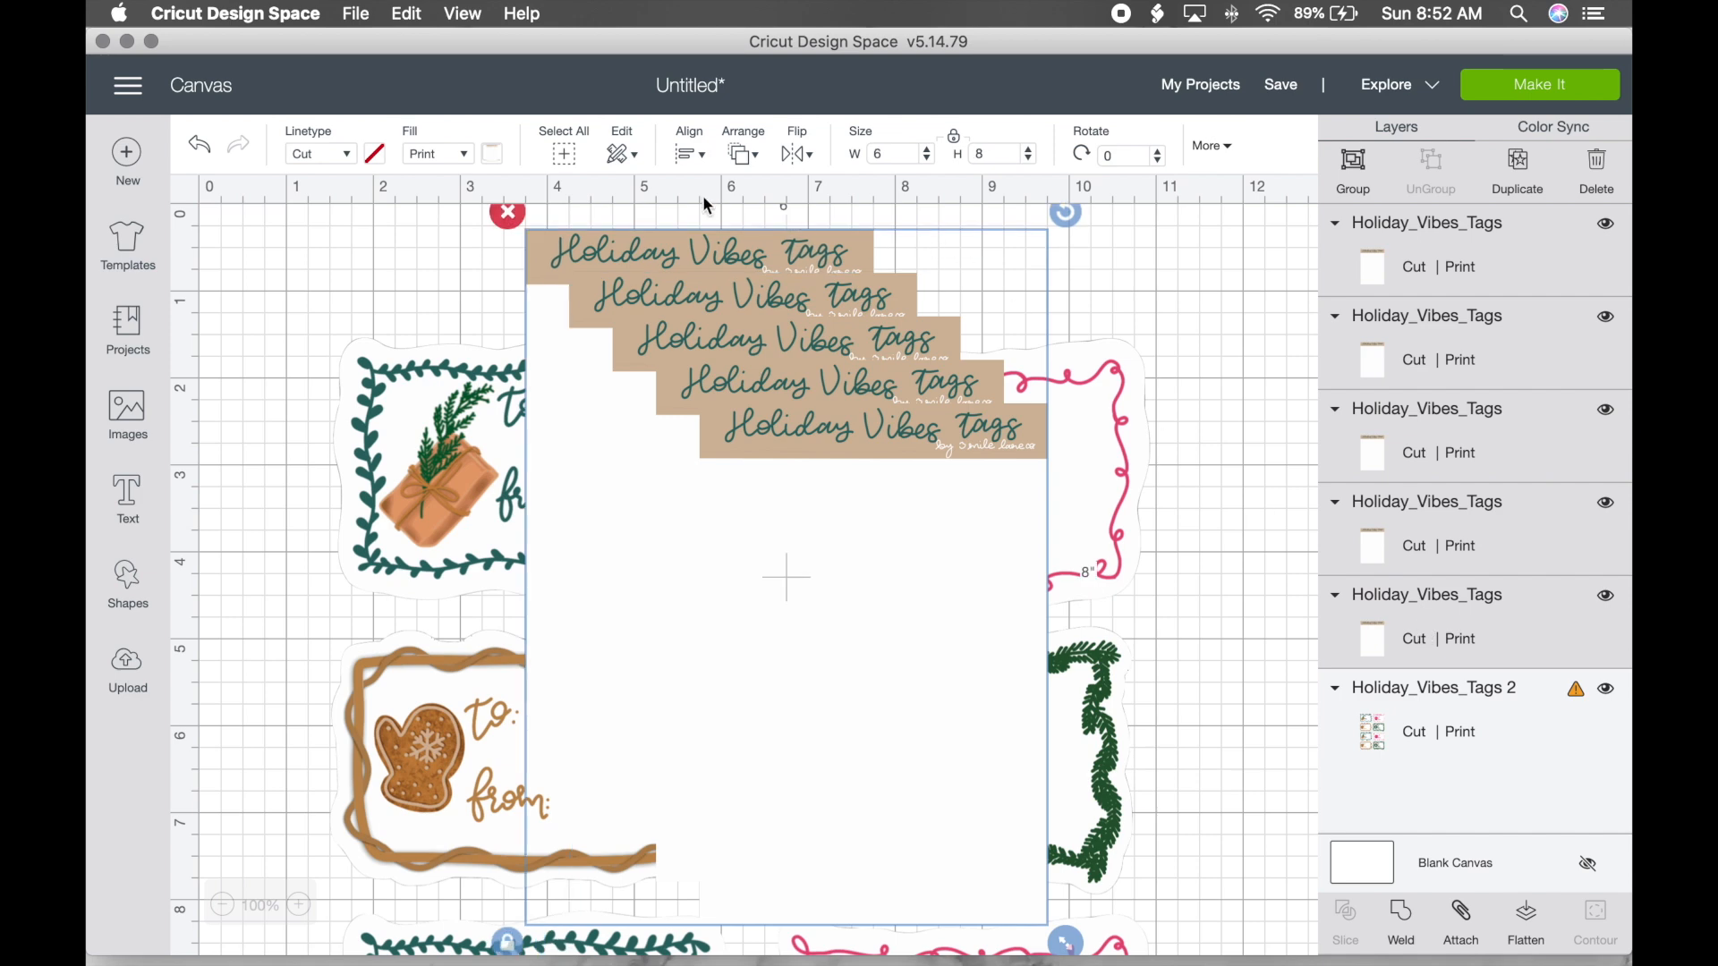
click(696, 154)
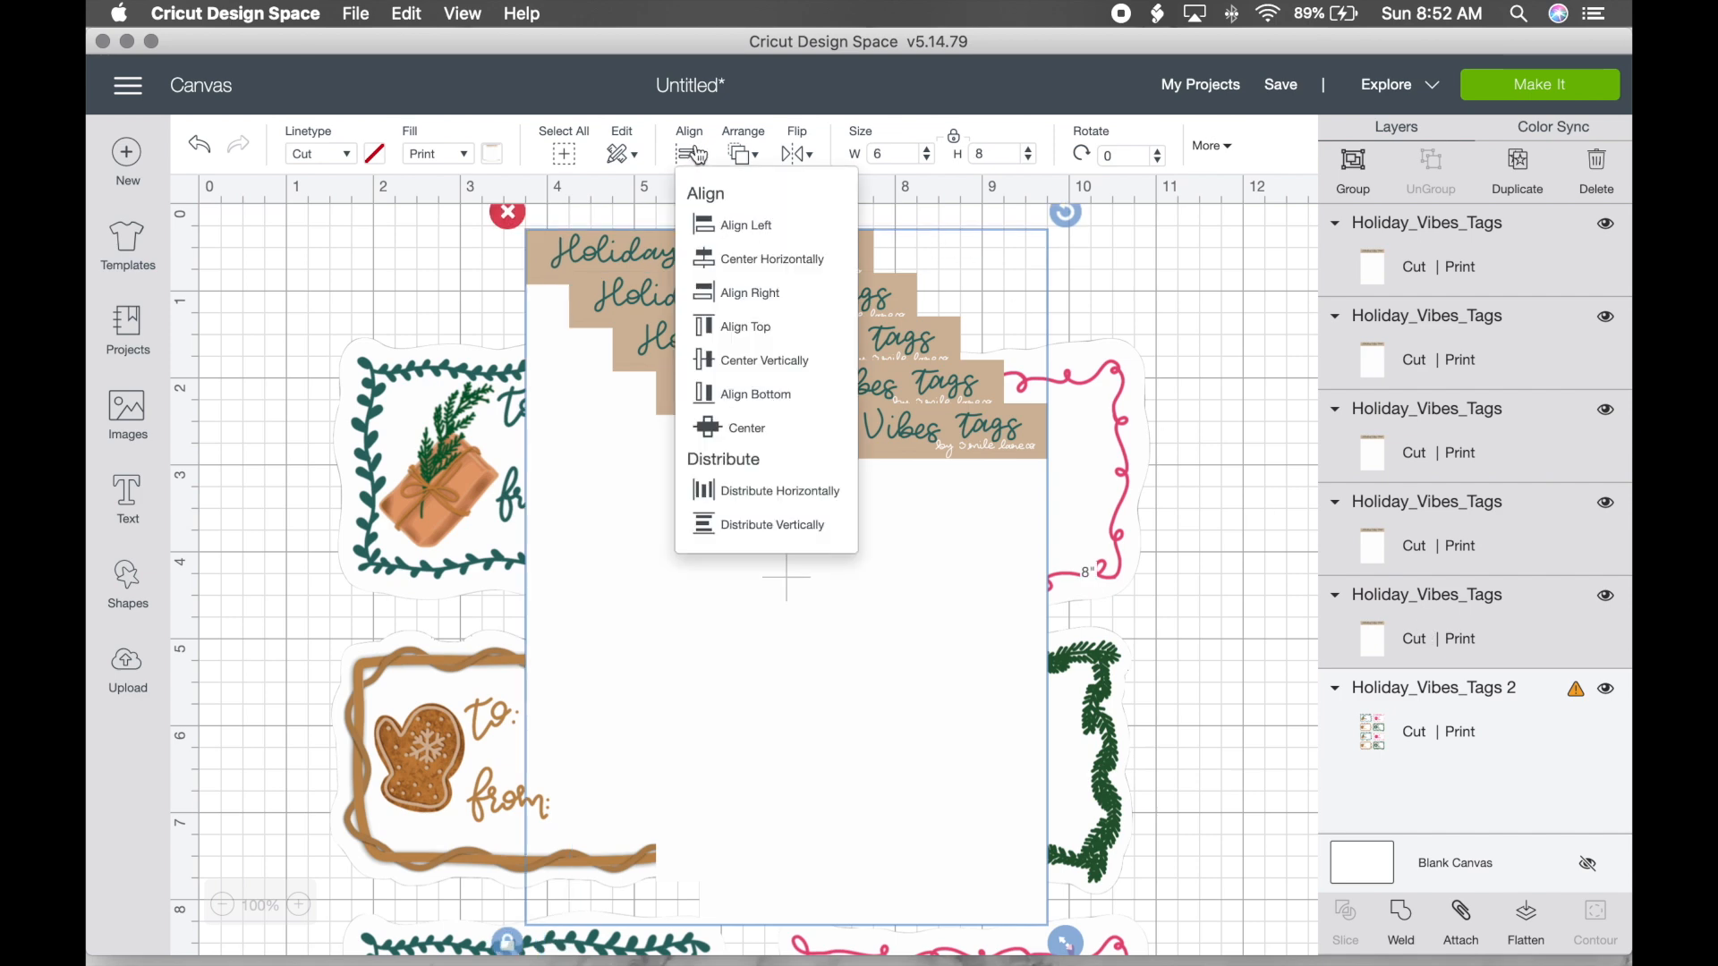
click(761, 429)
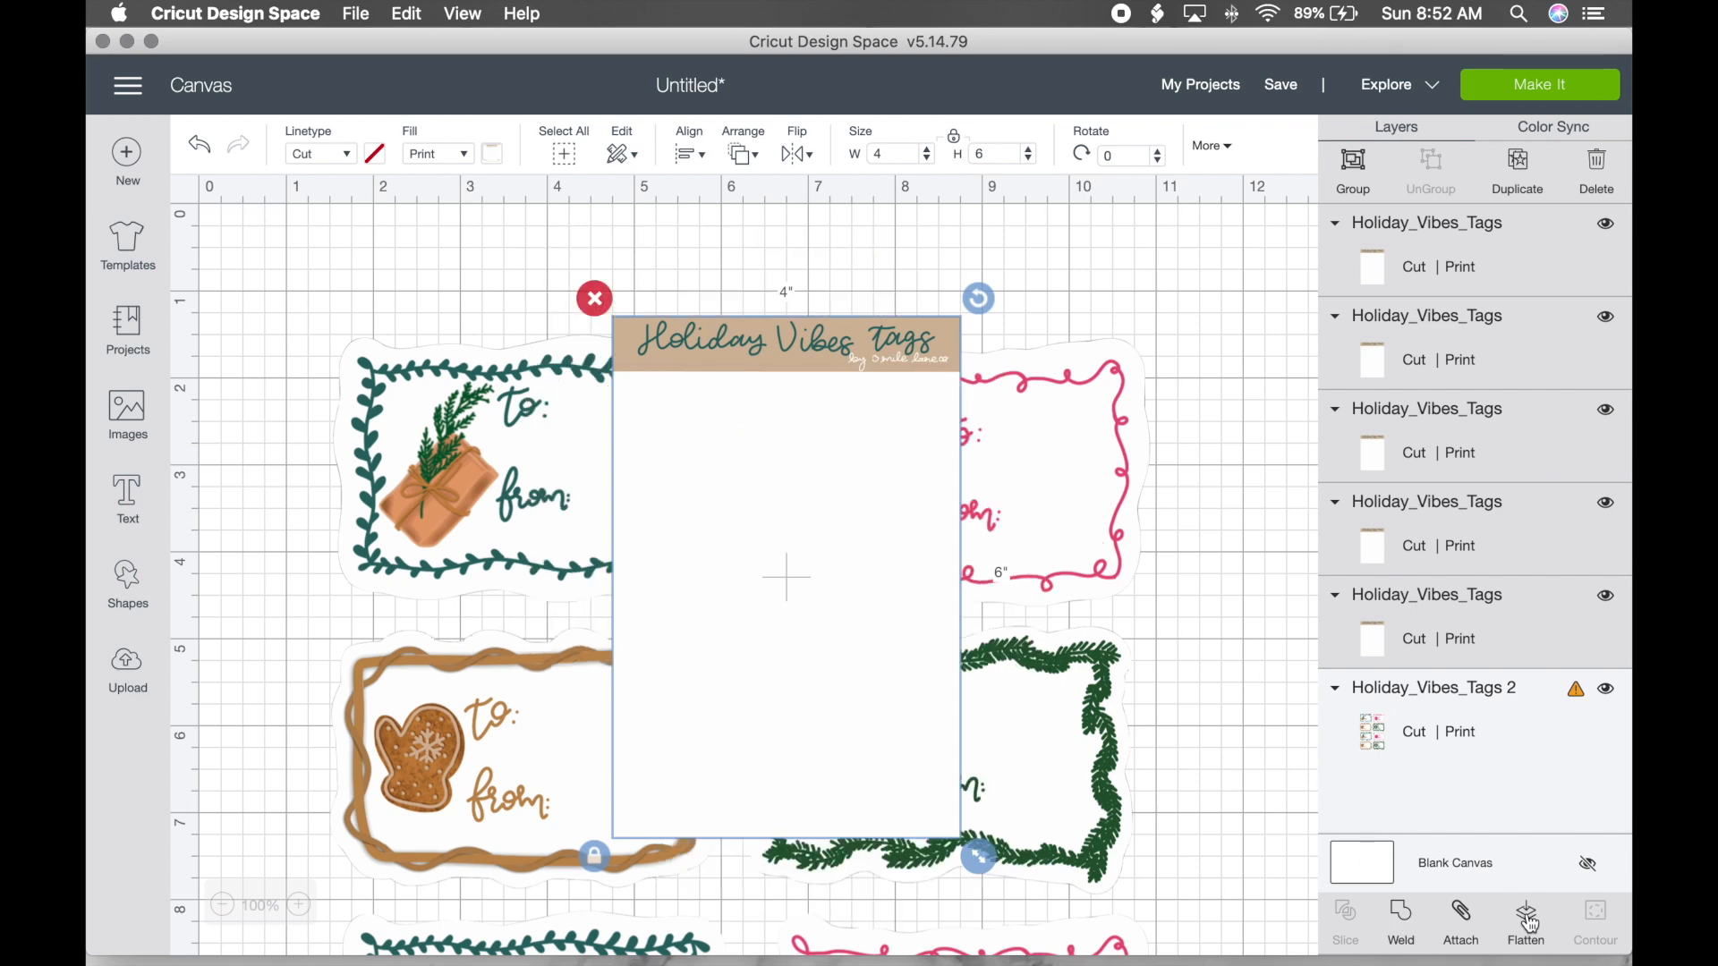
click(1405, 925)
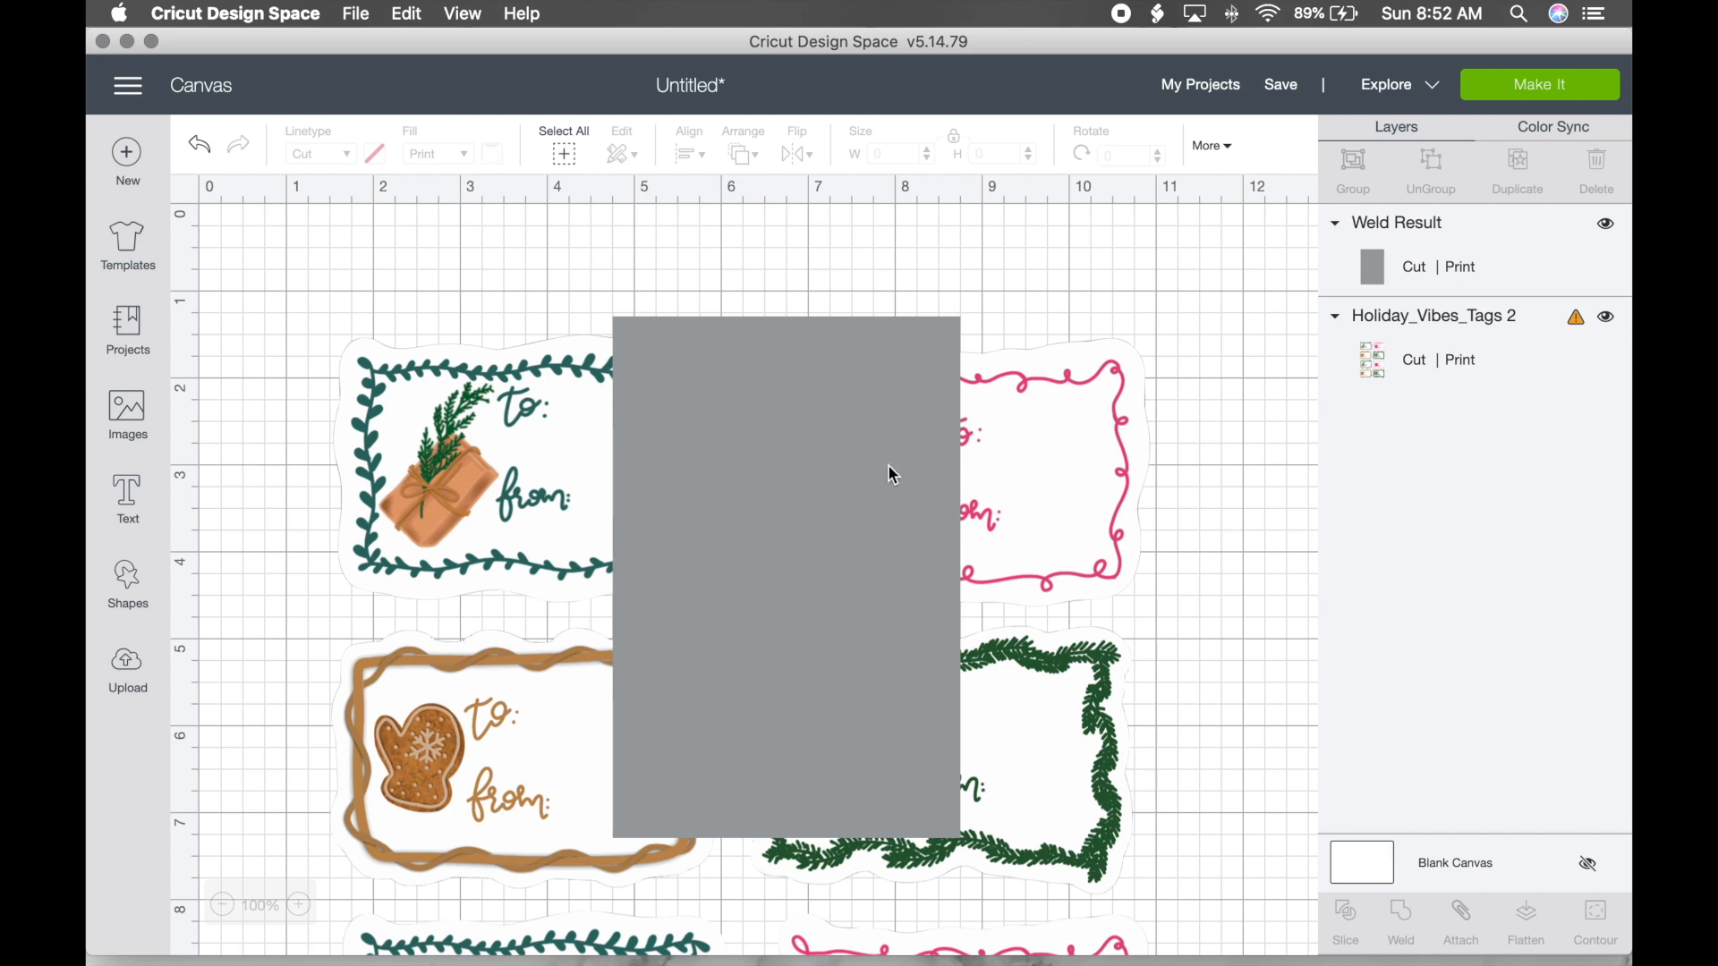
key(super+z)
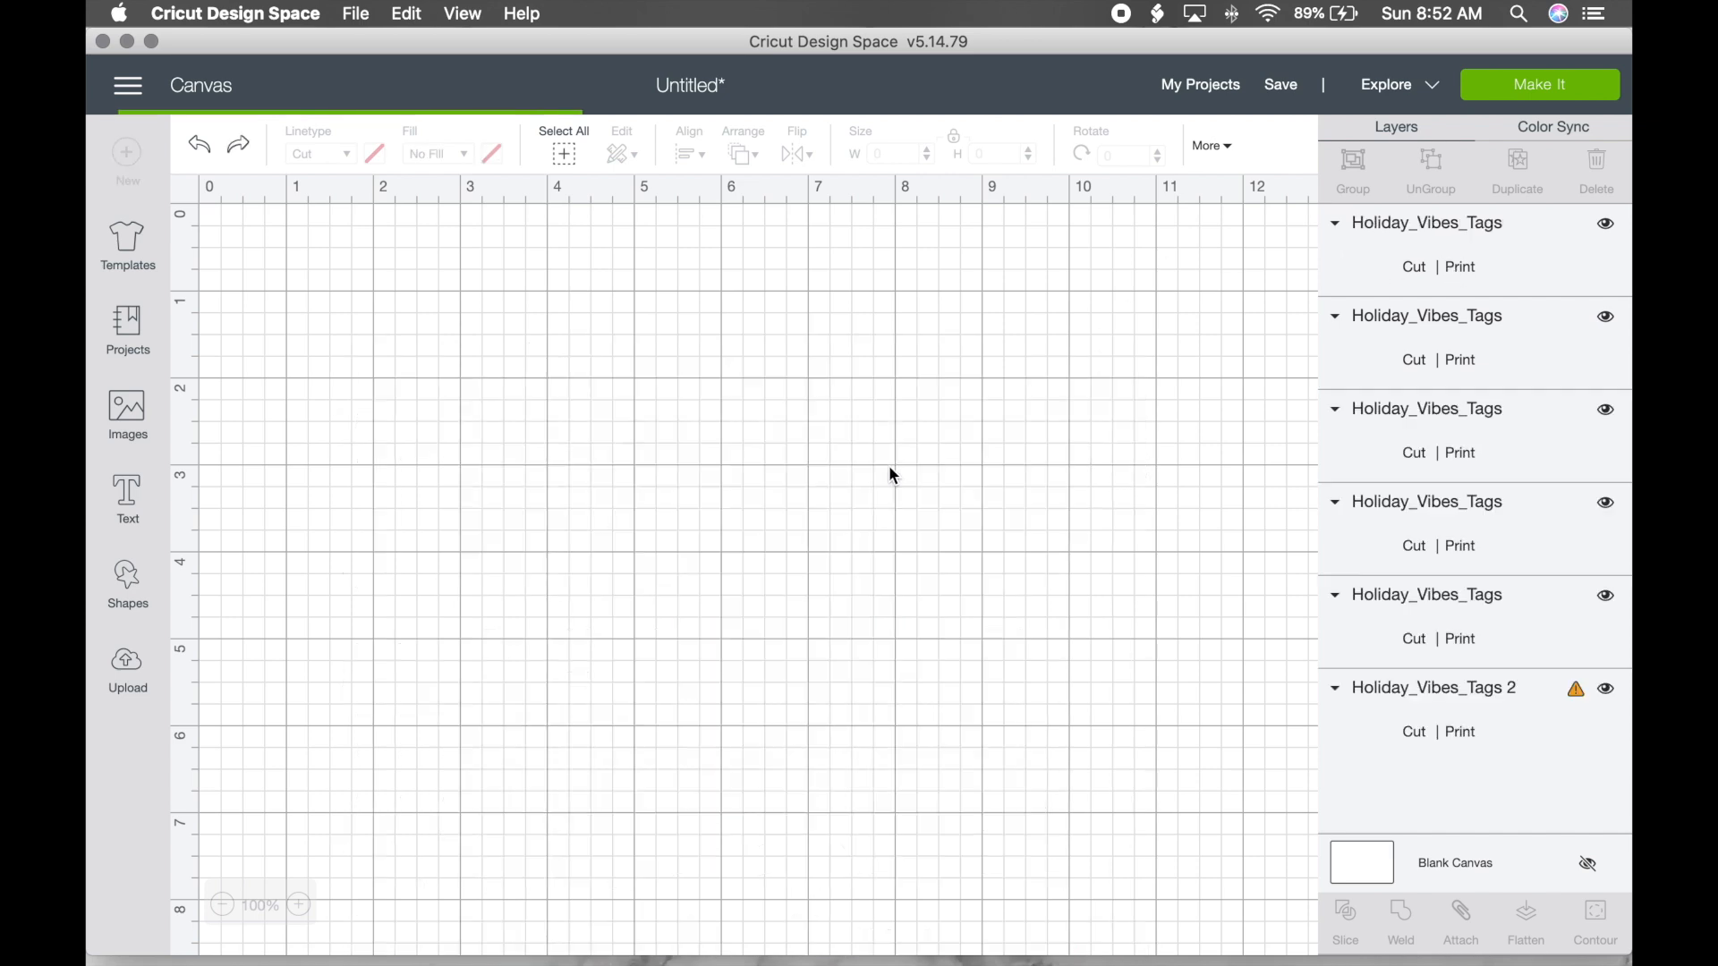
Step: Select the five tag sheet copies, try Flatten, and undo it
click(1445, 271)
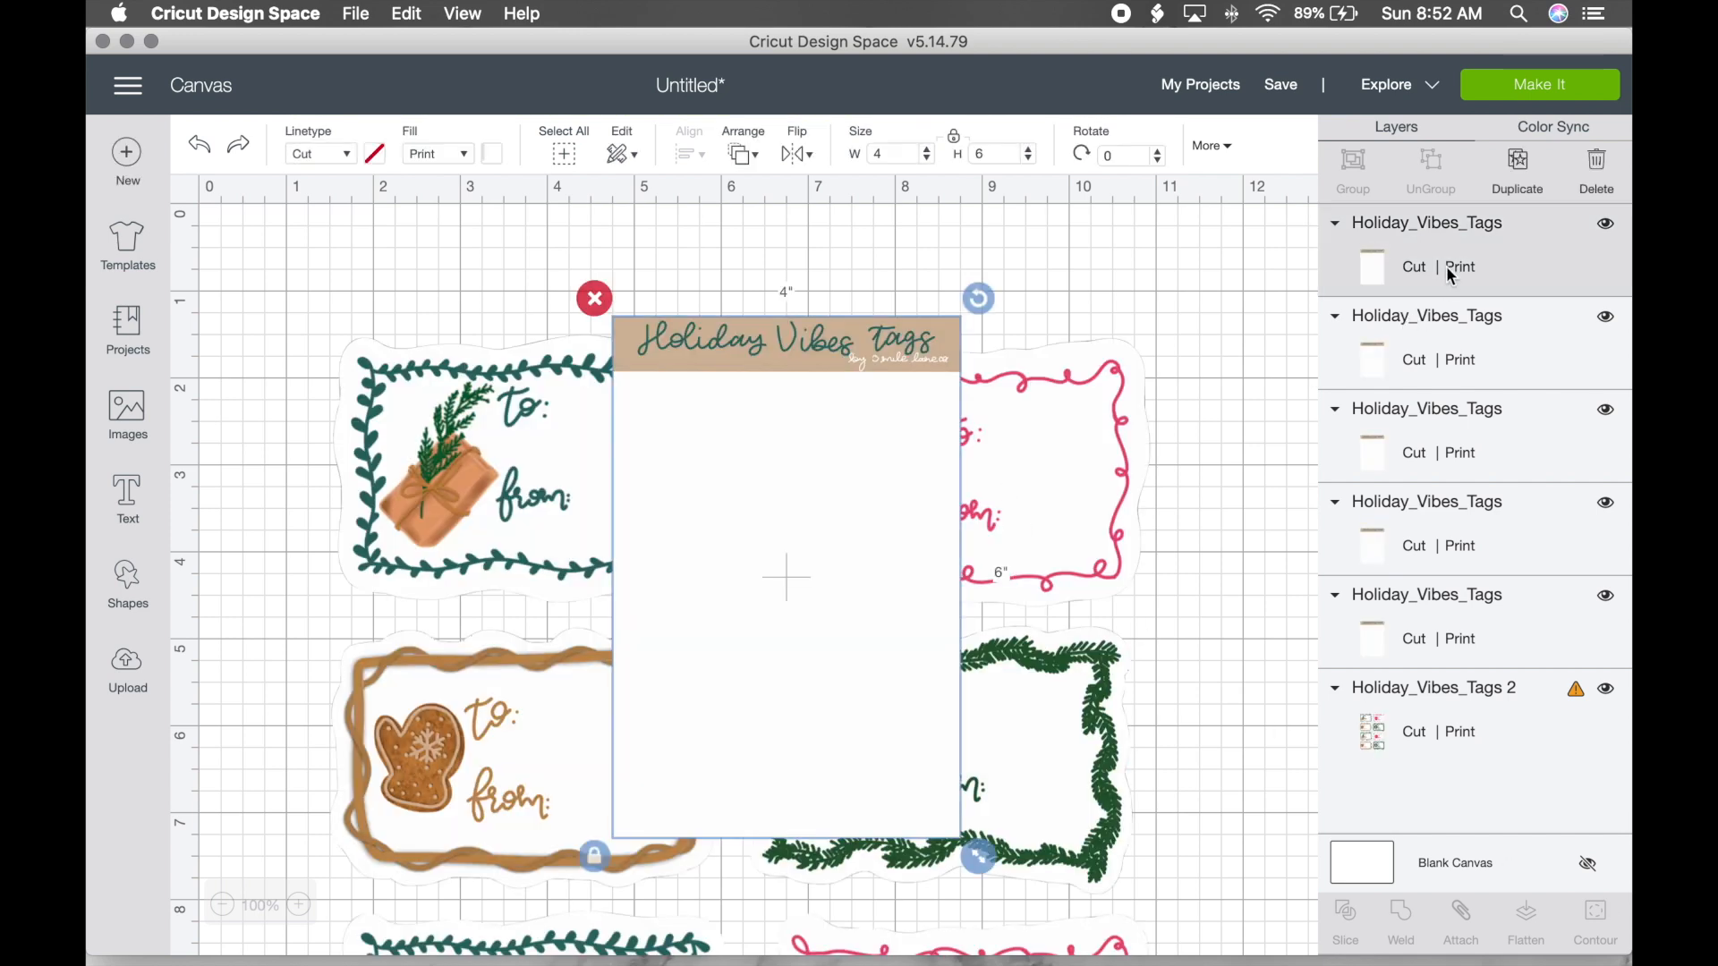
shift+click(1467, 639)
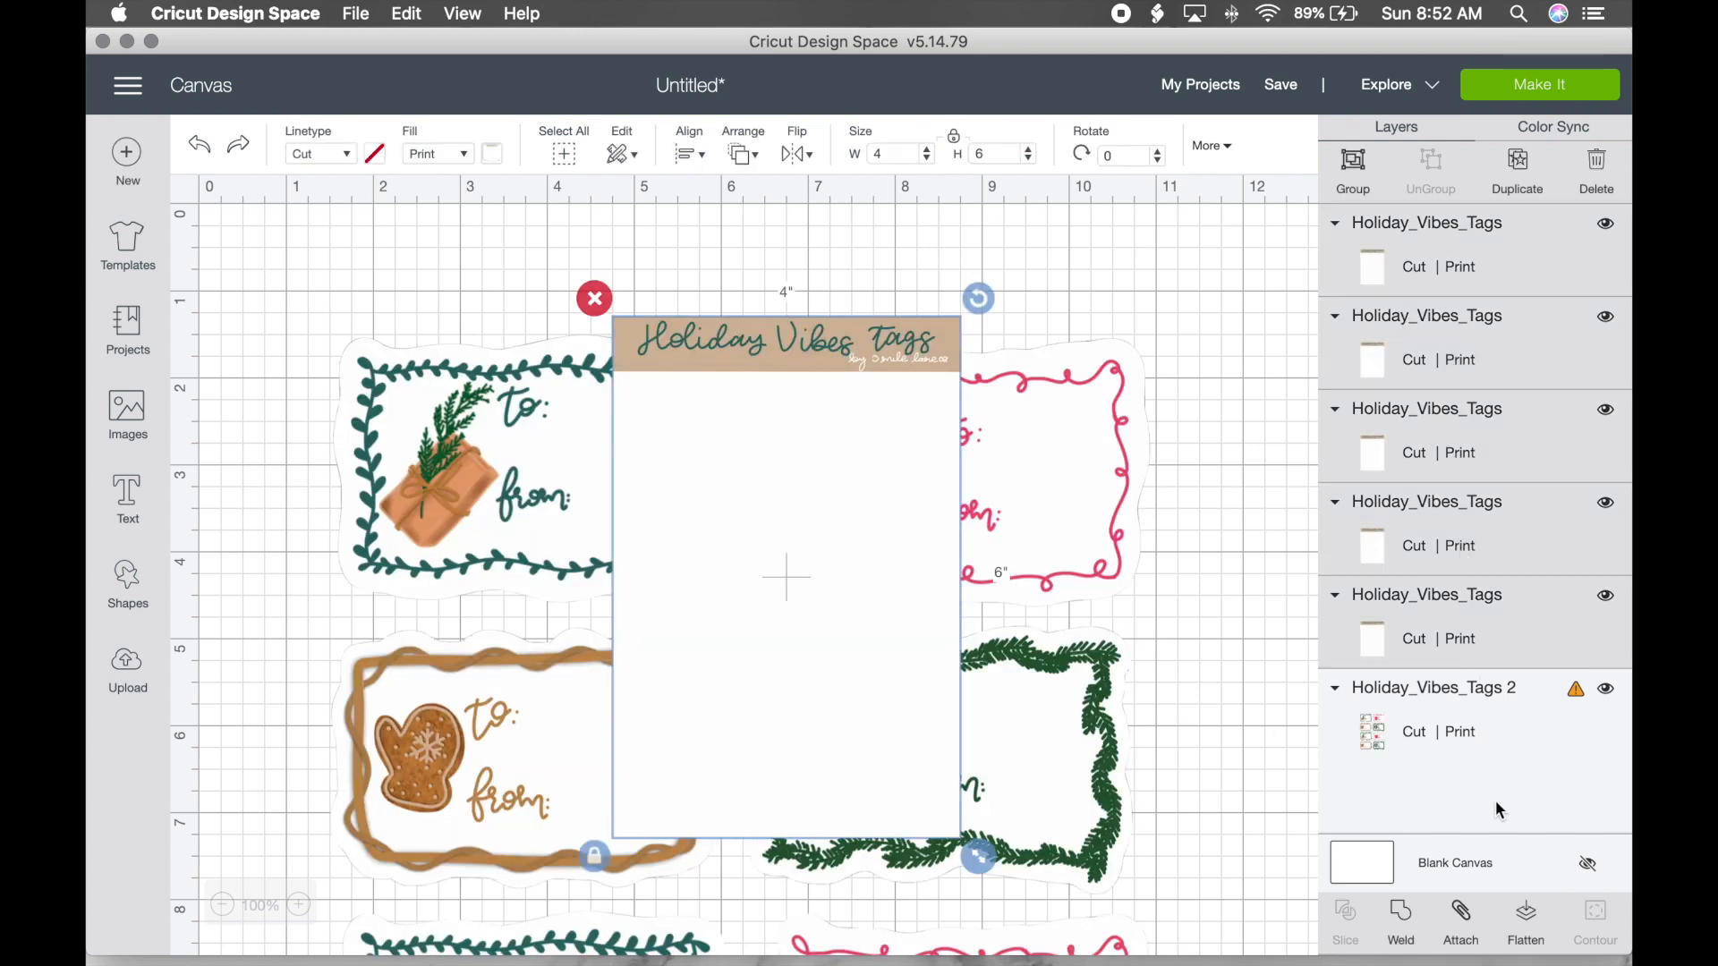
click(1527, 930)
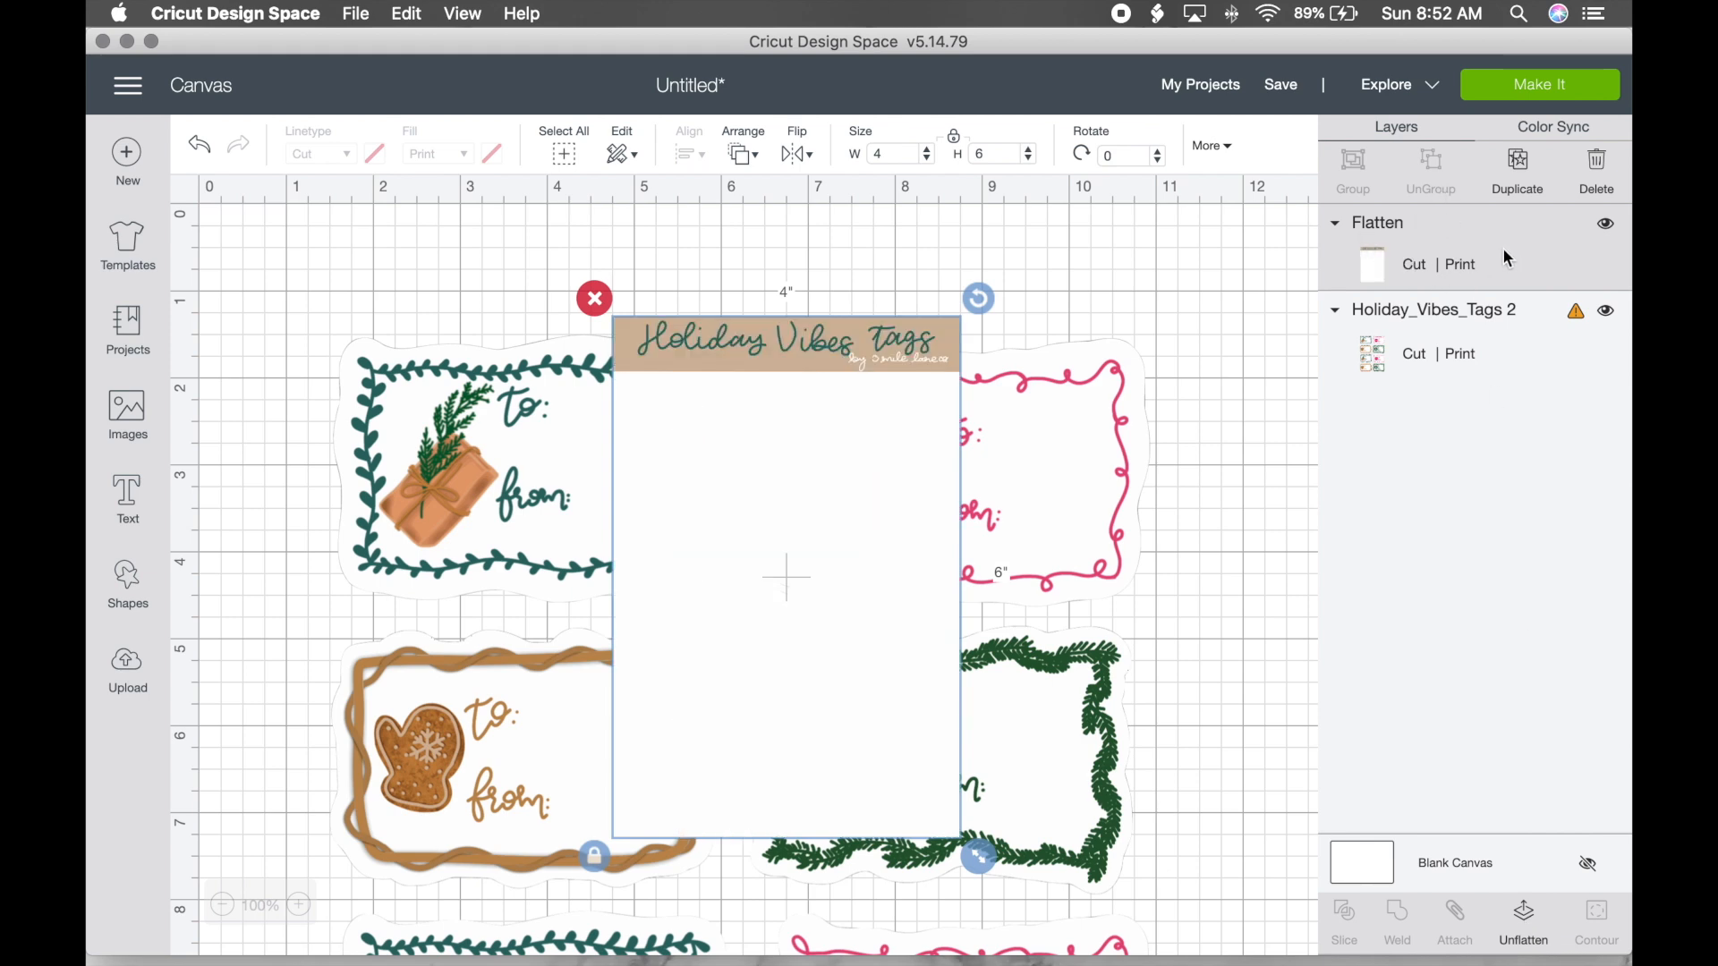
key(super+z)
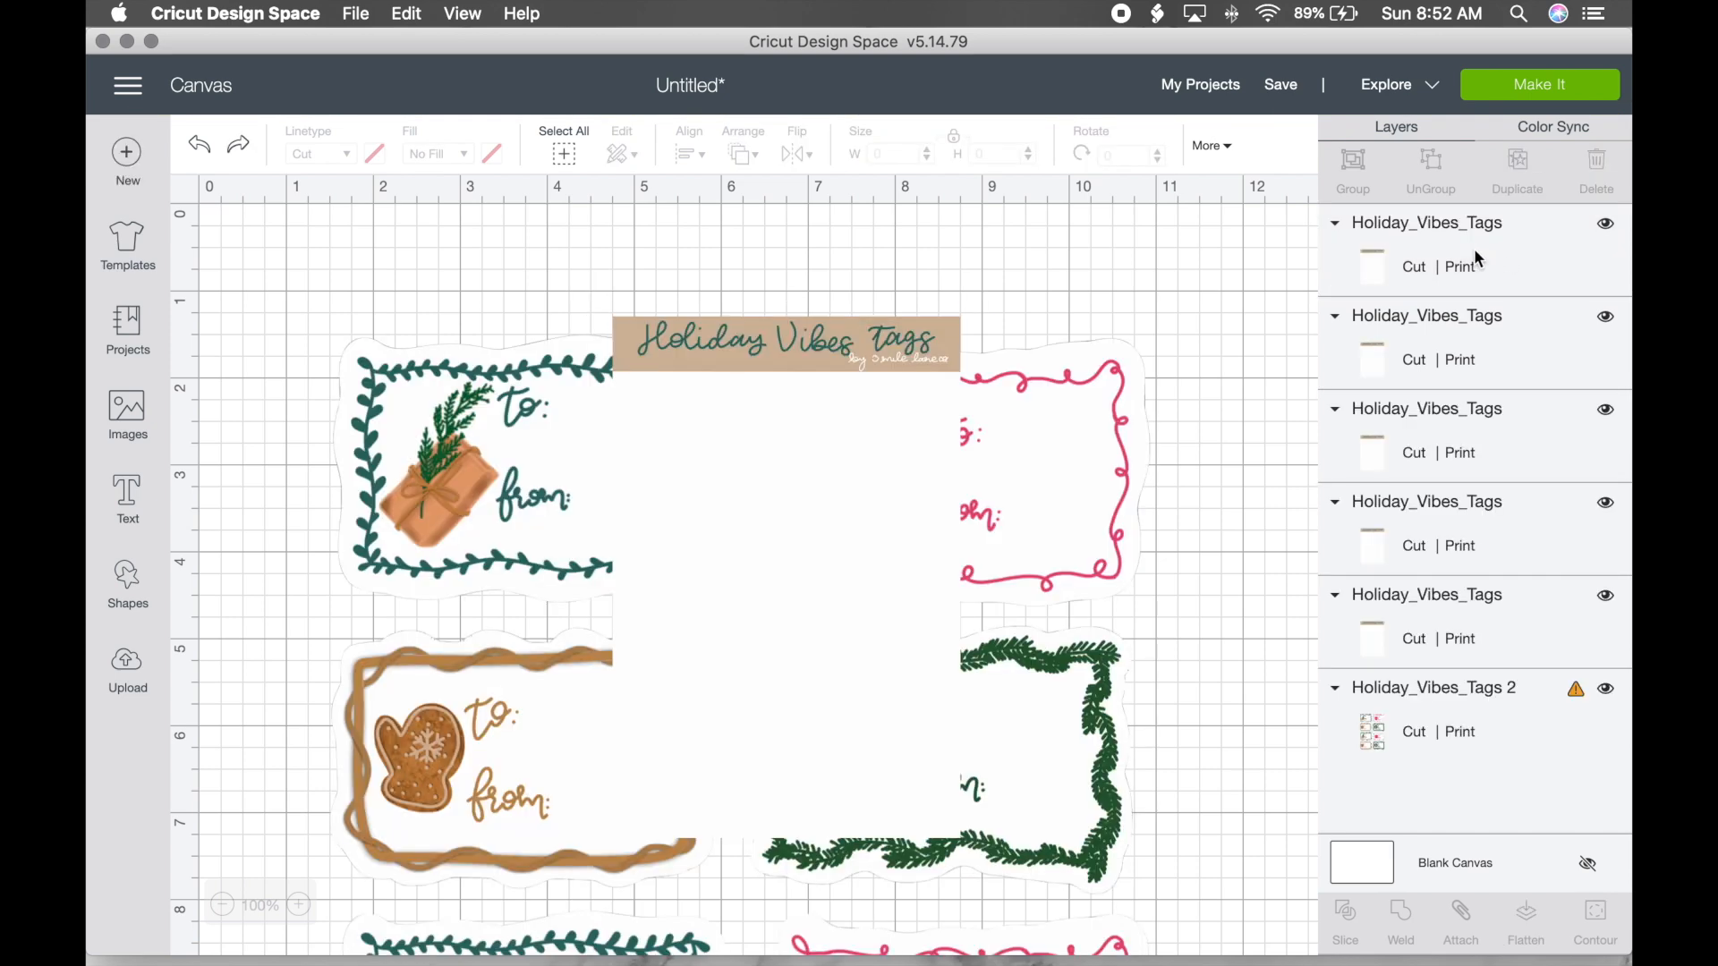
Step: Reselect all five Holiday_Vibes_Tags copies and Attach them into one group
click(1476, 252)
shift+click(1491, 361)
shift+click(1475, 467)
shift+click(1469, 549)
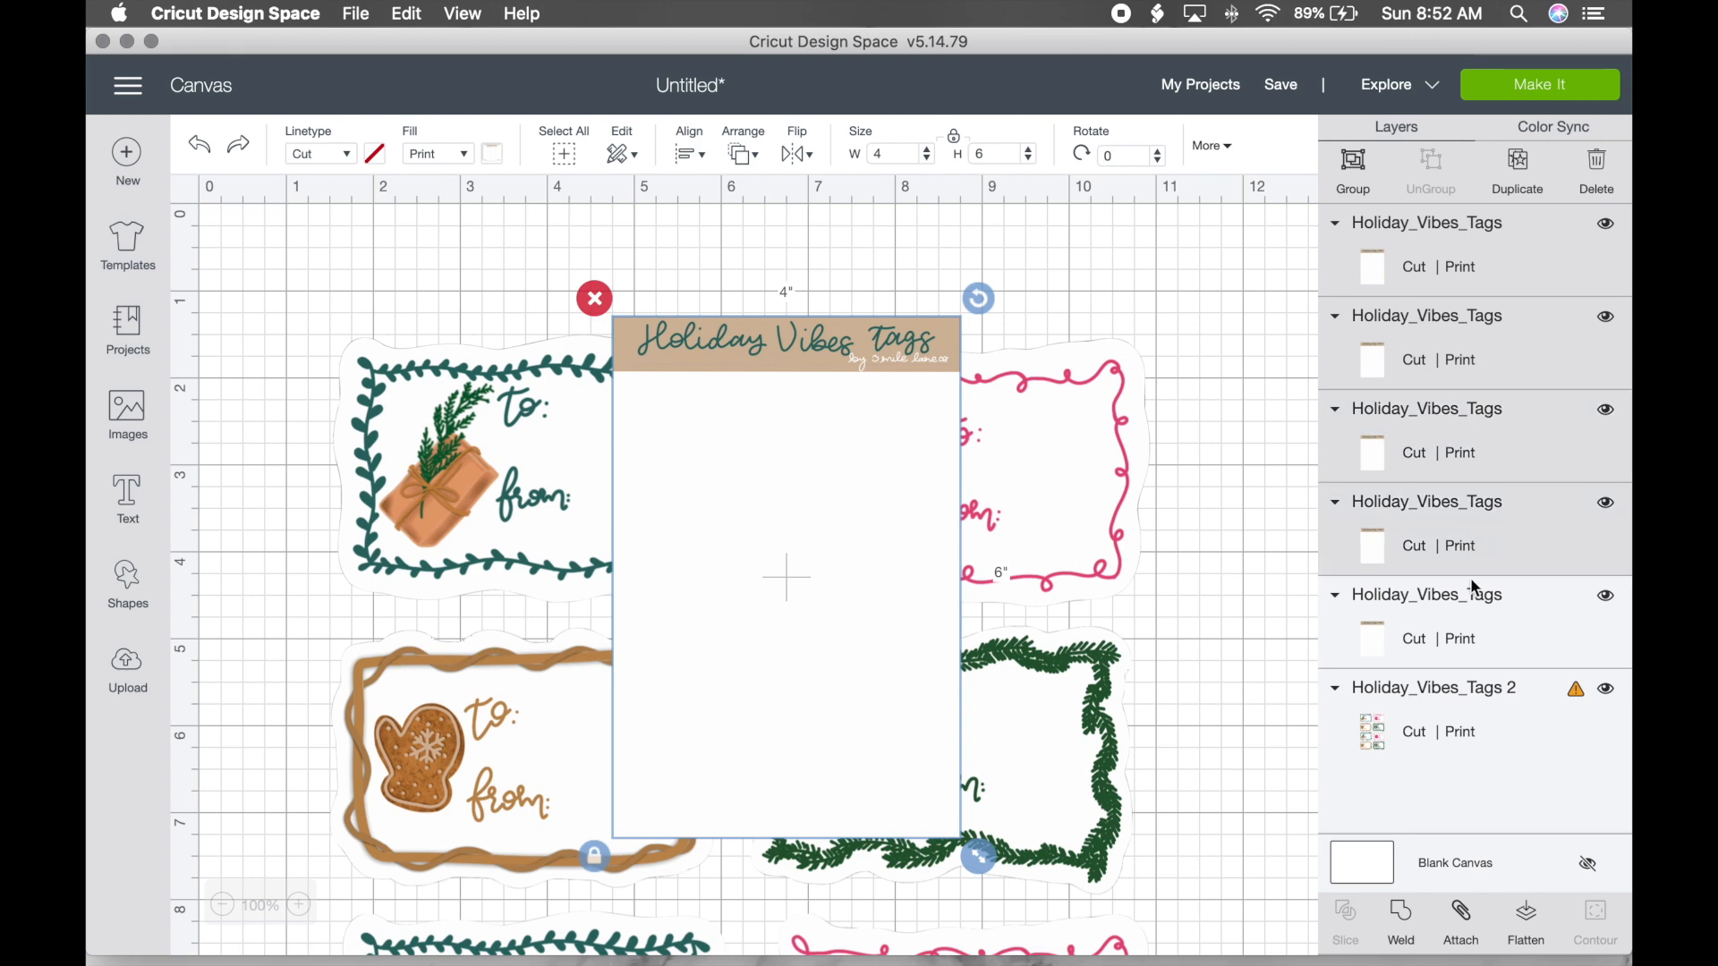
shift+click(1471, 622)
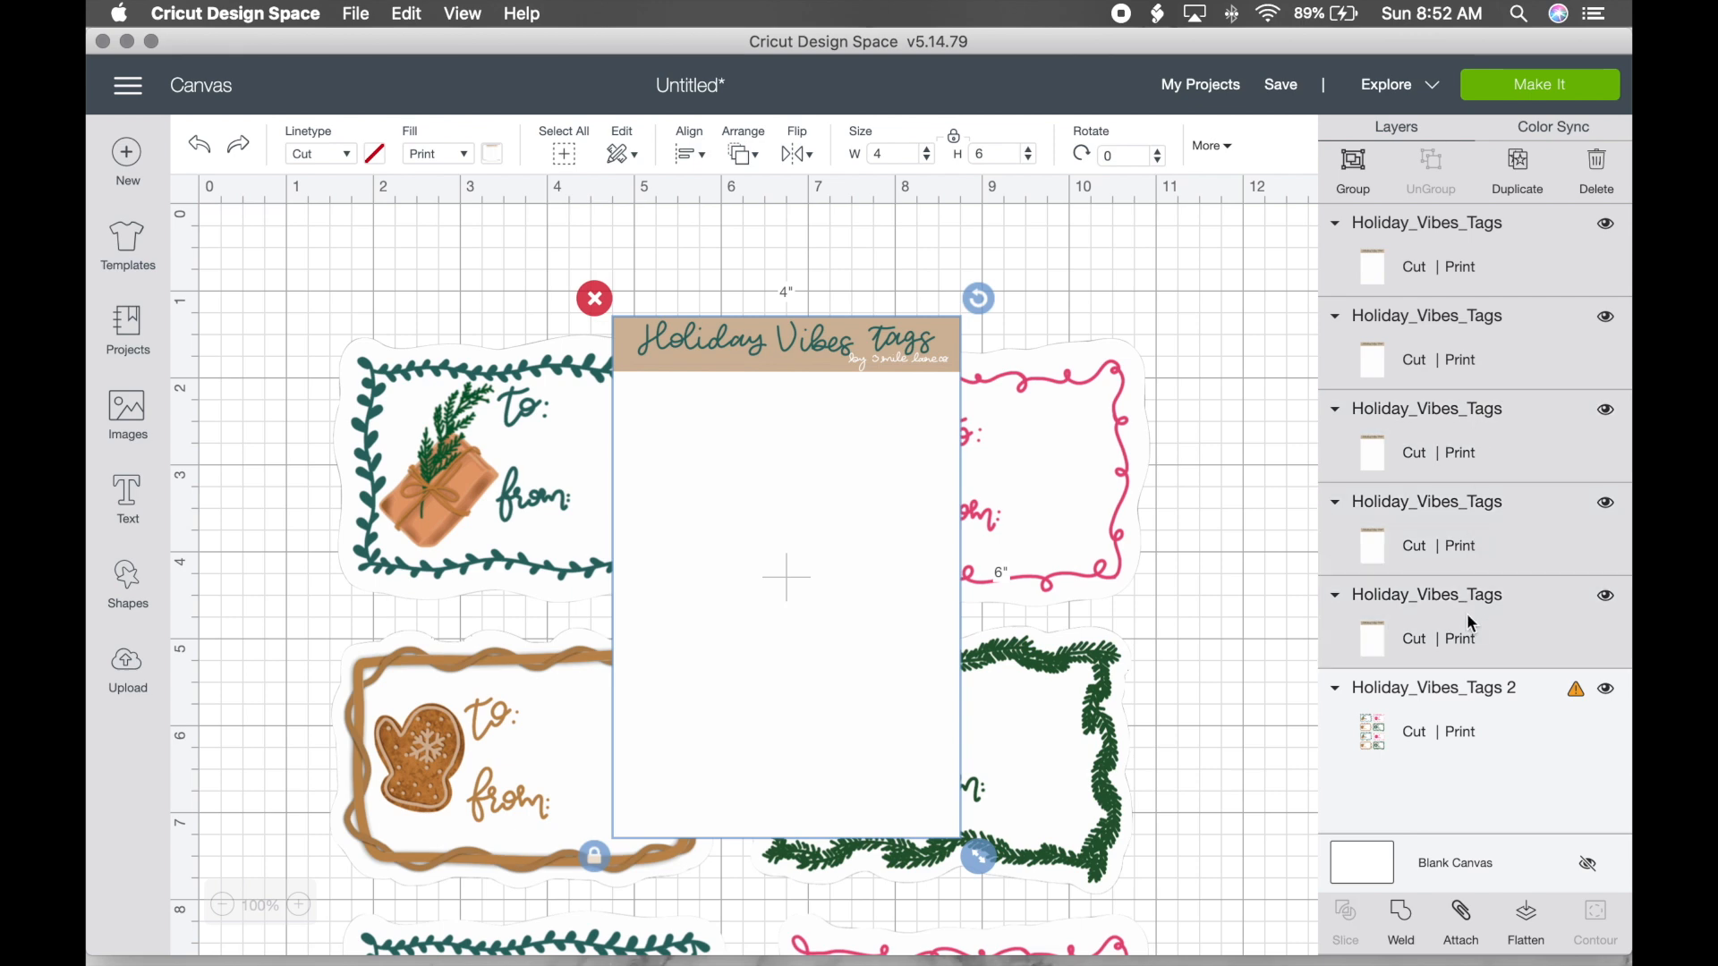
click(1461, 917)
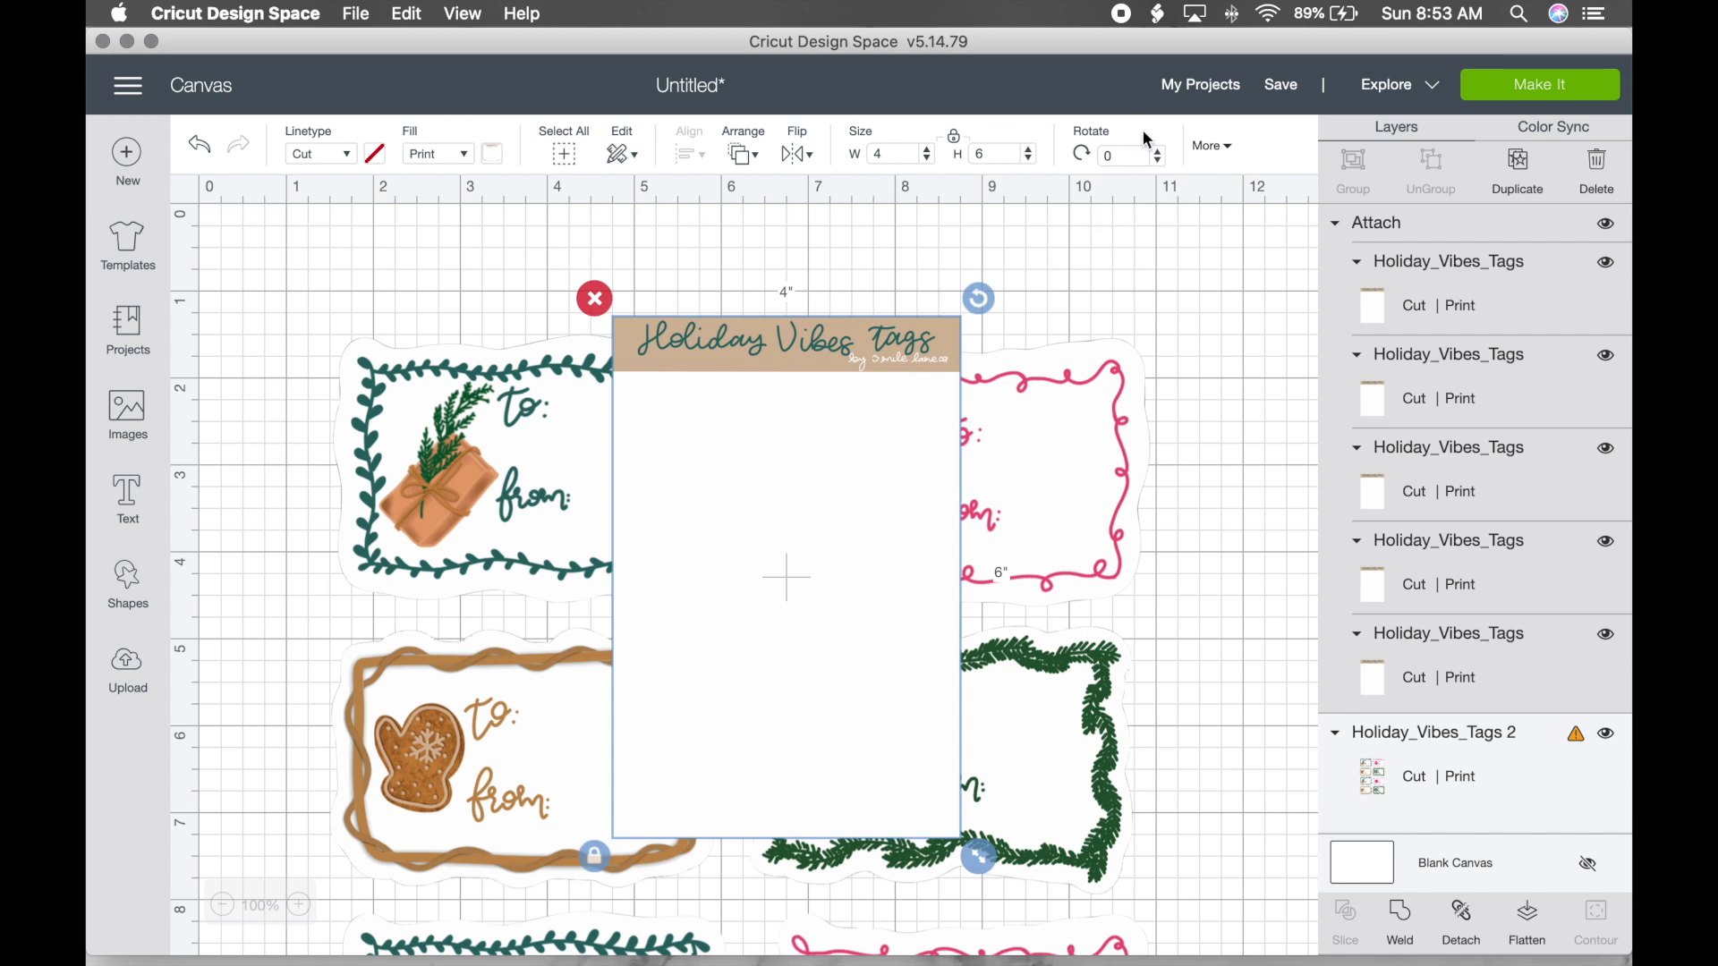
Step: Rotate the attached tag sheets by 270 degrees
click(1129, 155)
text(270)
key(Return)
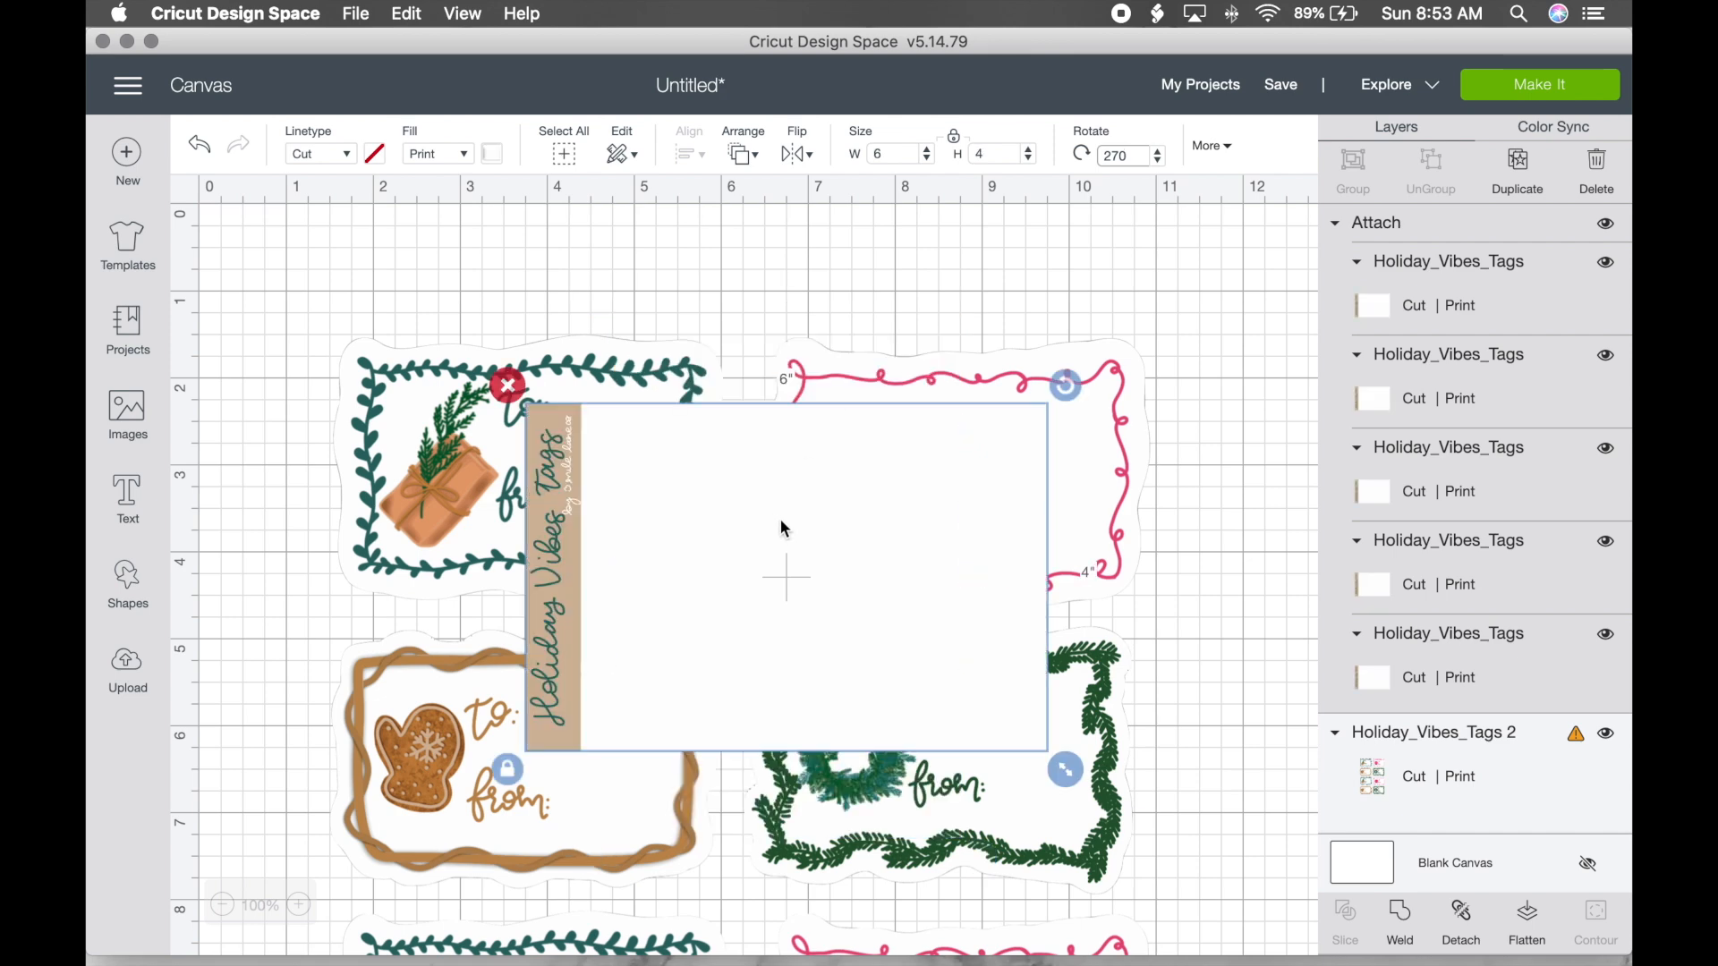
Step: Move the banner sheet to the top-left corner, confirming X 0 and Y 0
drag(799, 519, 416, 293)
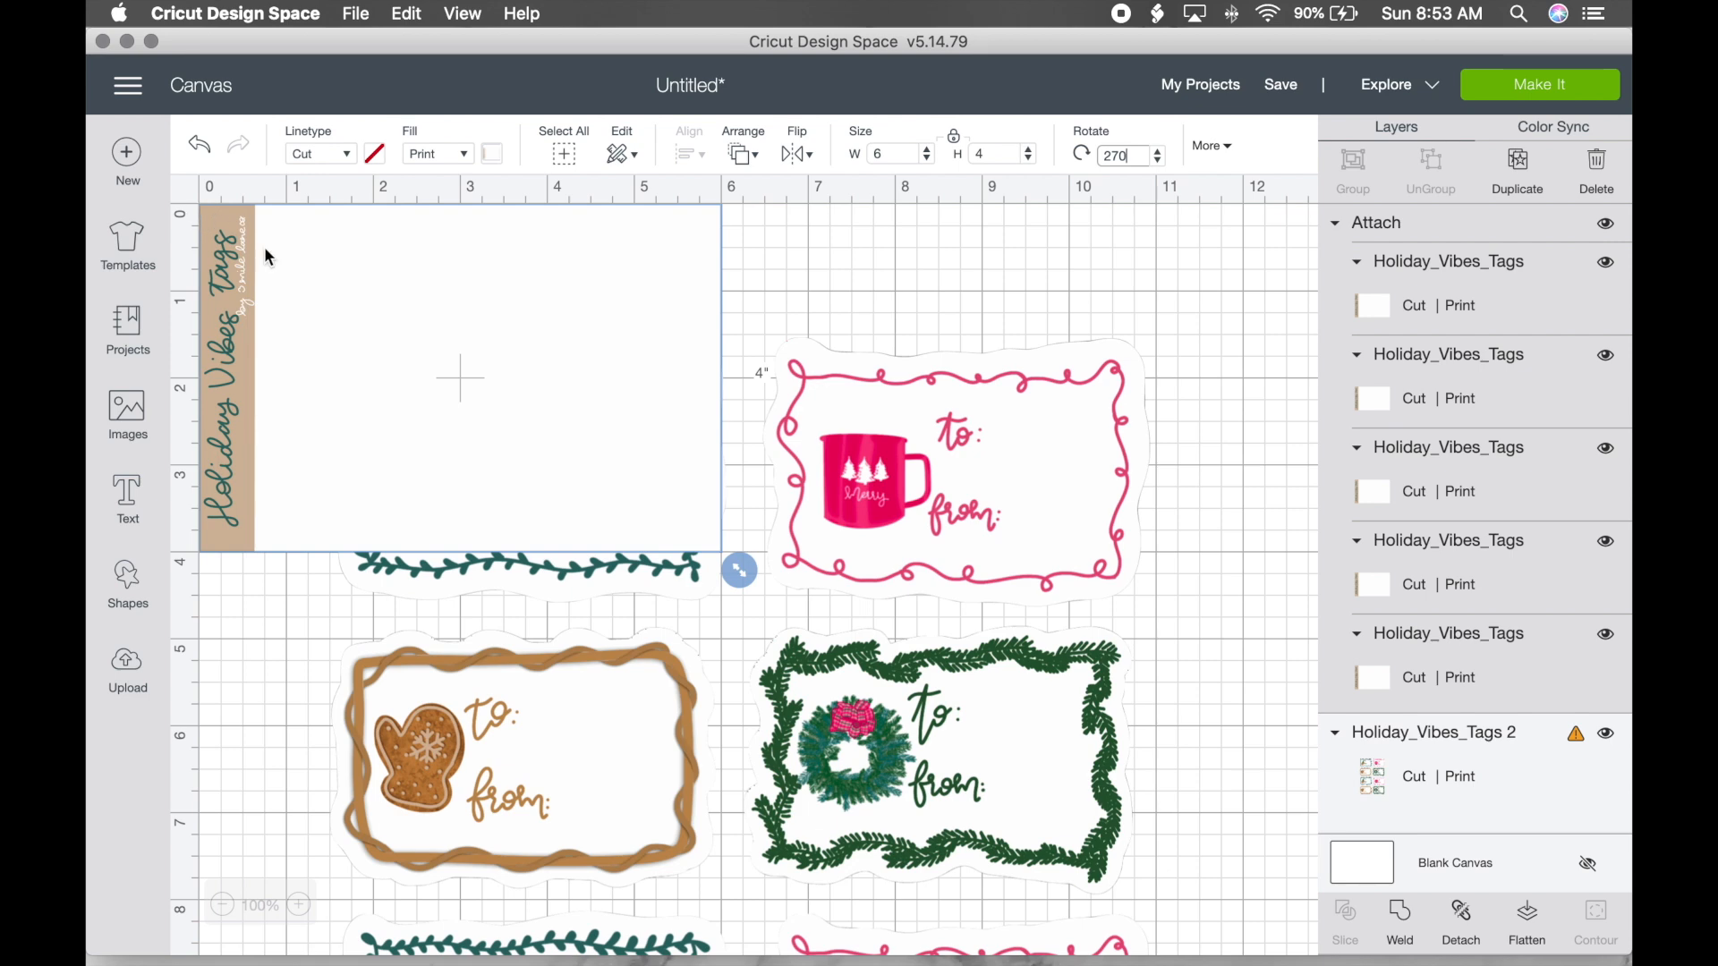
click(1226, 148)
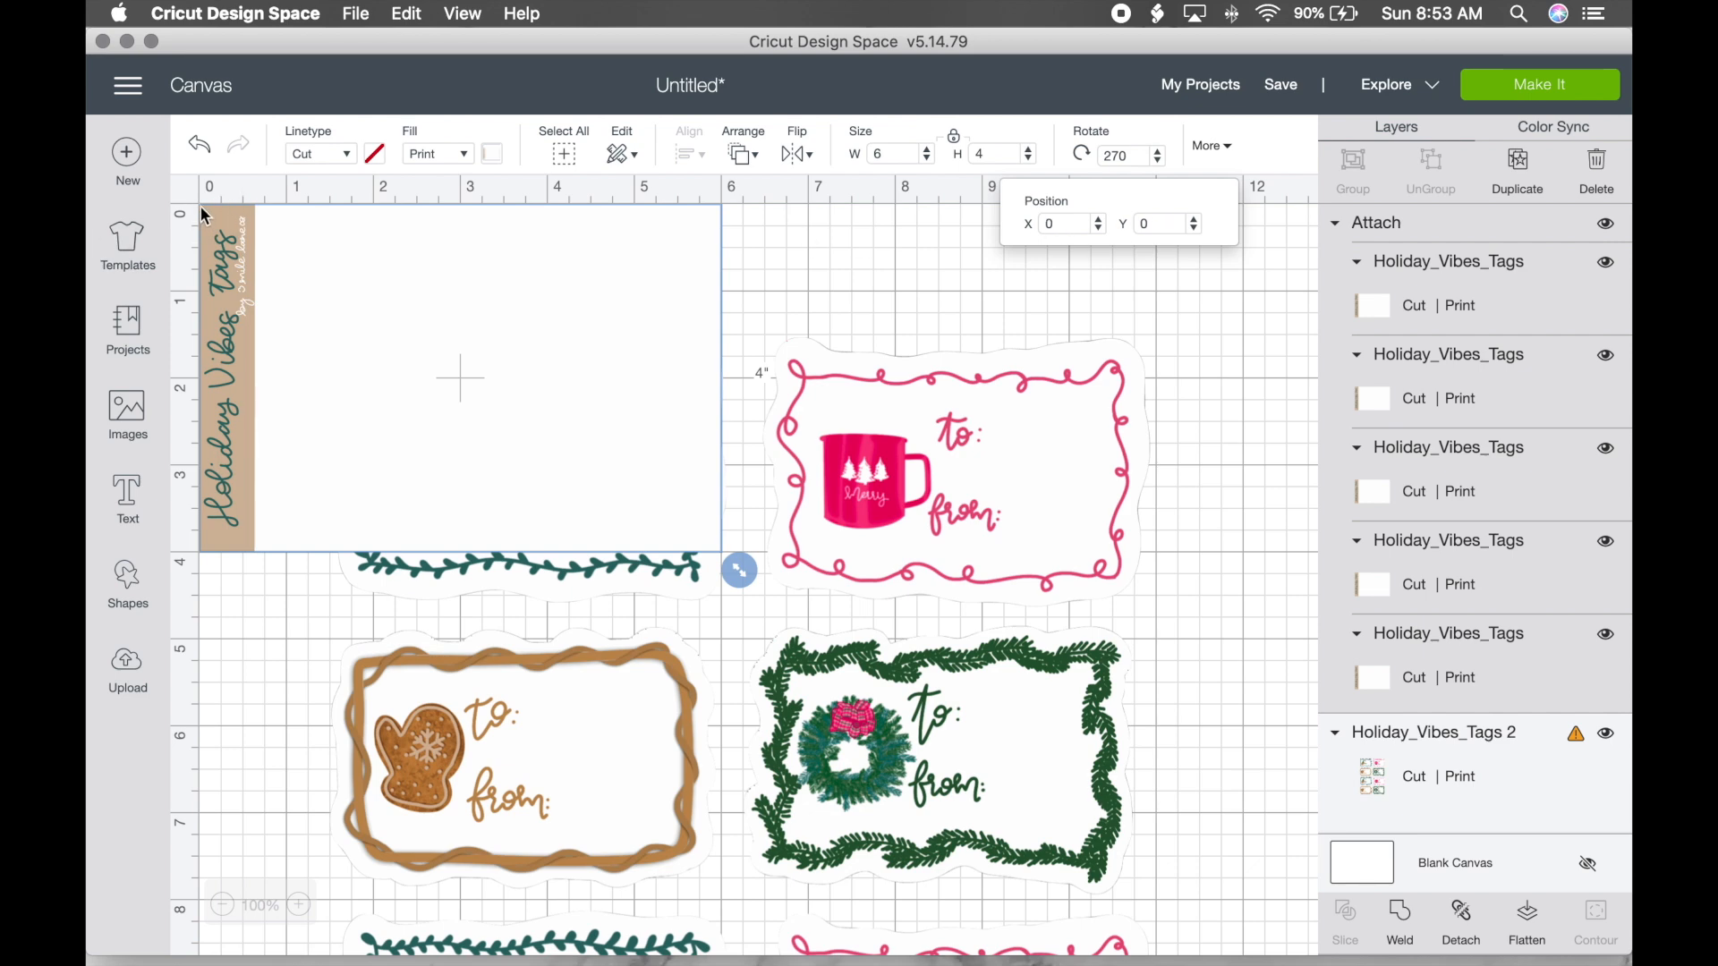
click(1217, 146)
click(1014, 438)
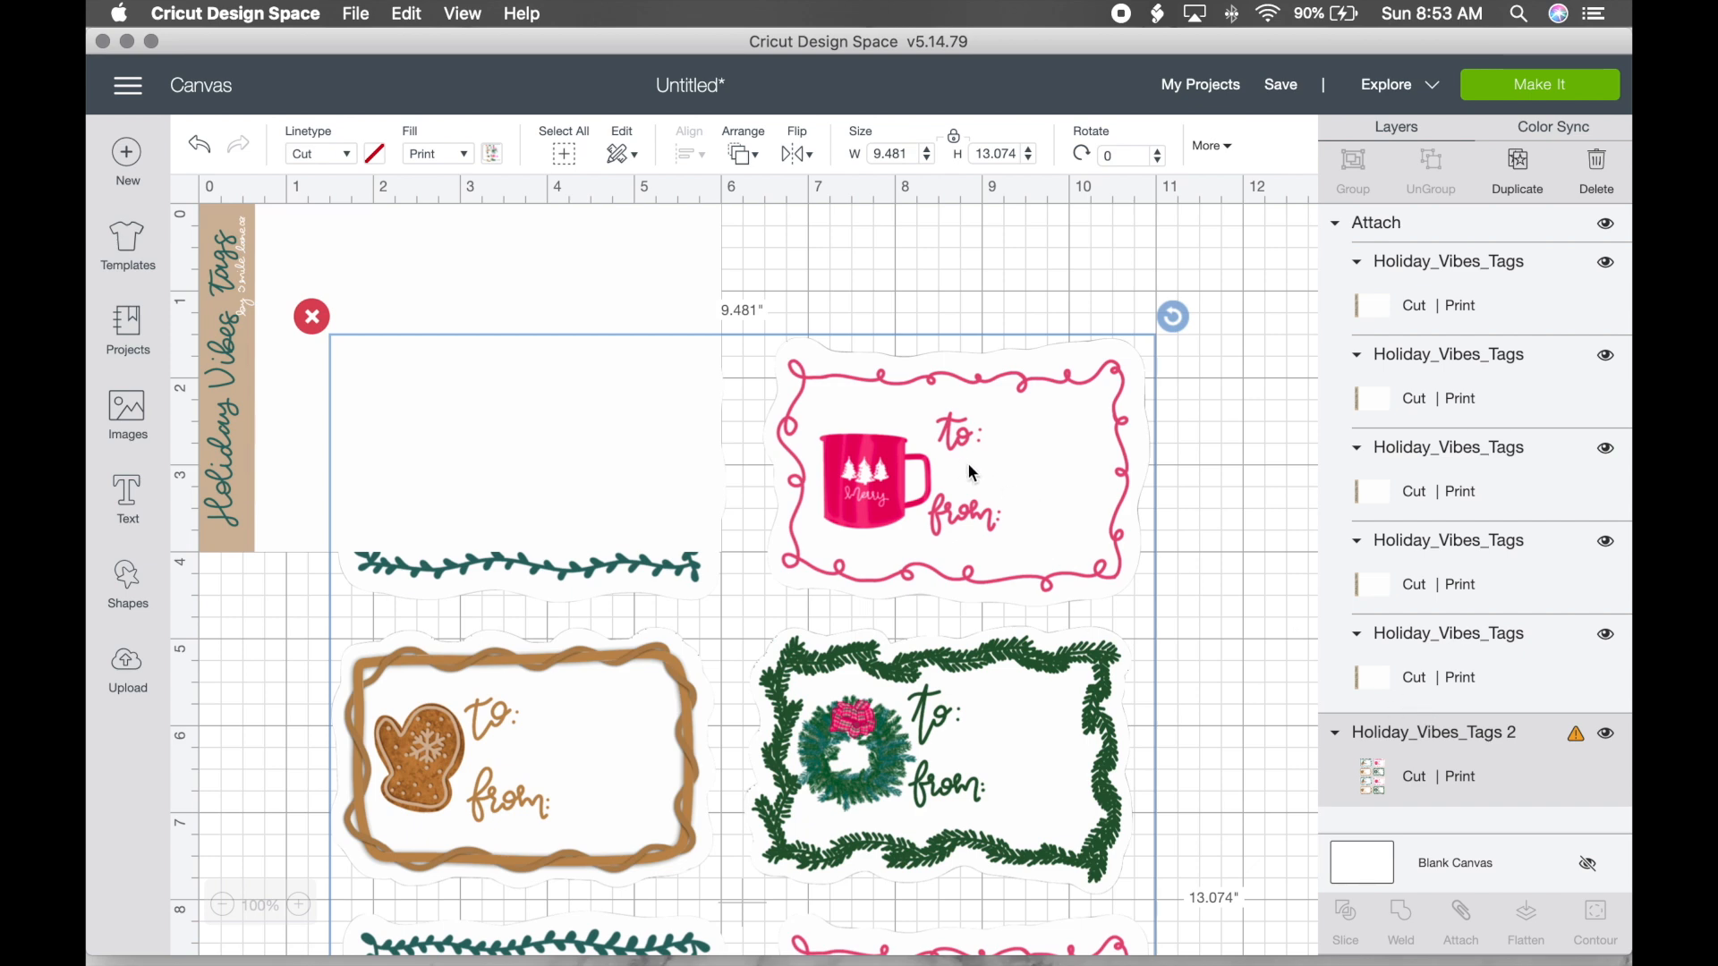
Step: Bring the Holiday_Vibes_Tags 2 group to the top of the layer stack
right_click(973, 473)
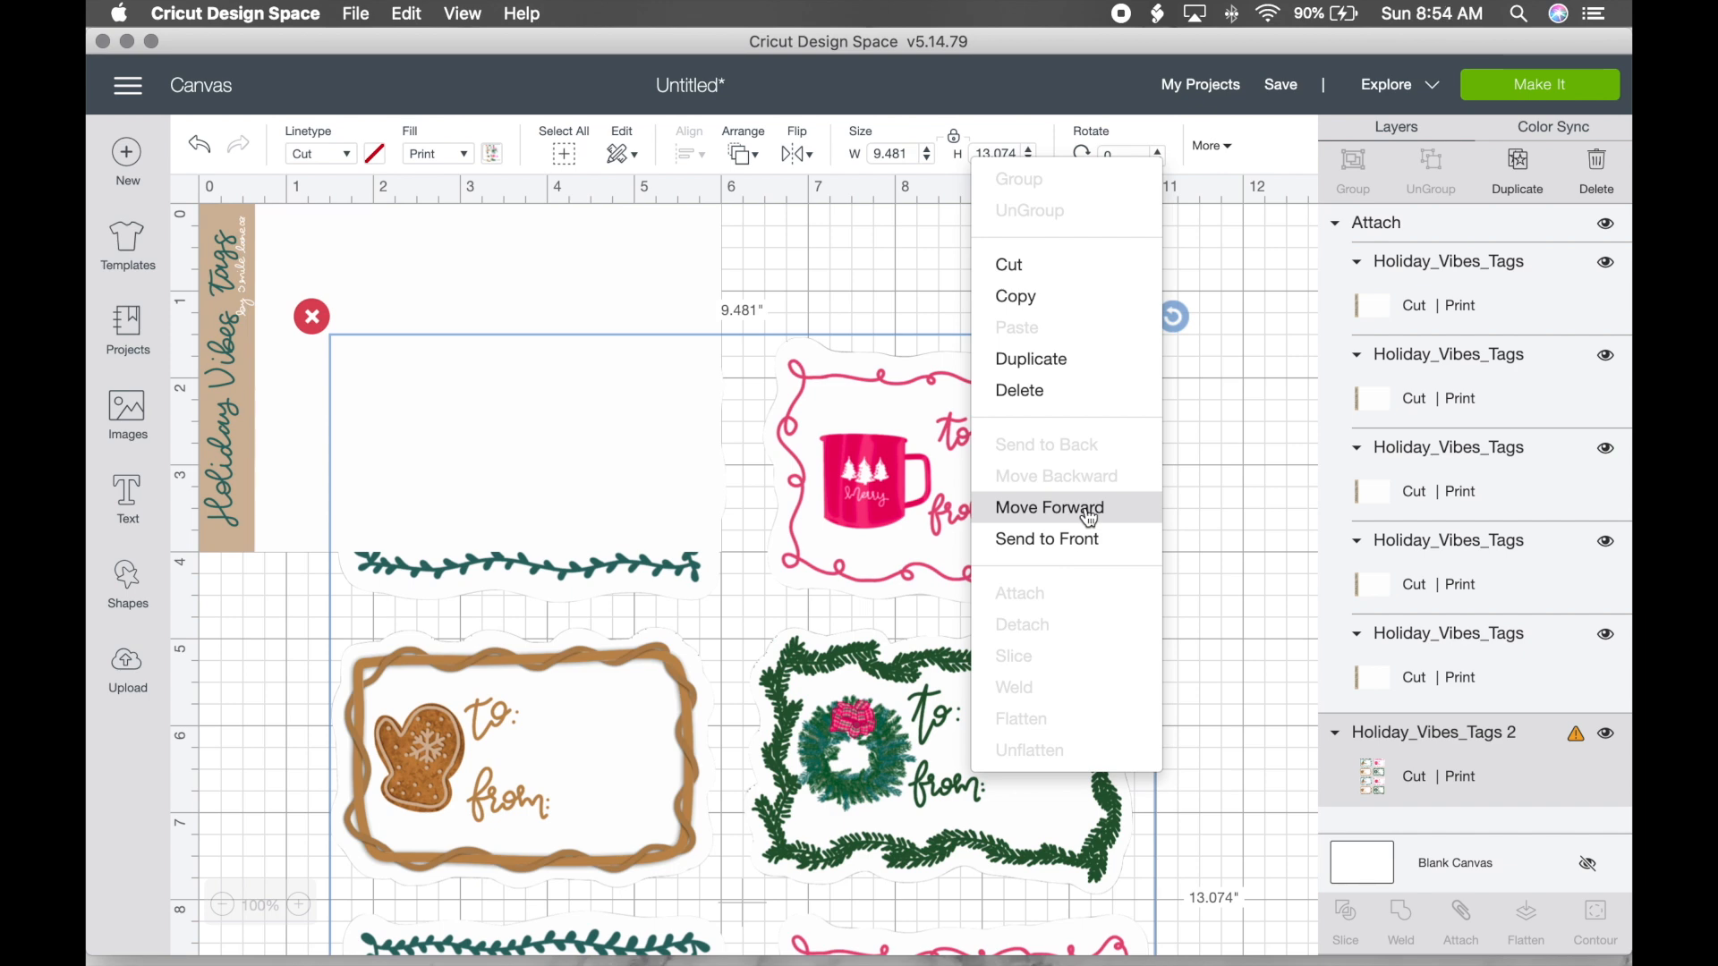
click(1460, 768)
drag(1459, 775, 1451, 215)
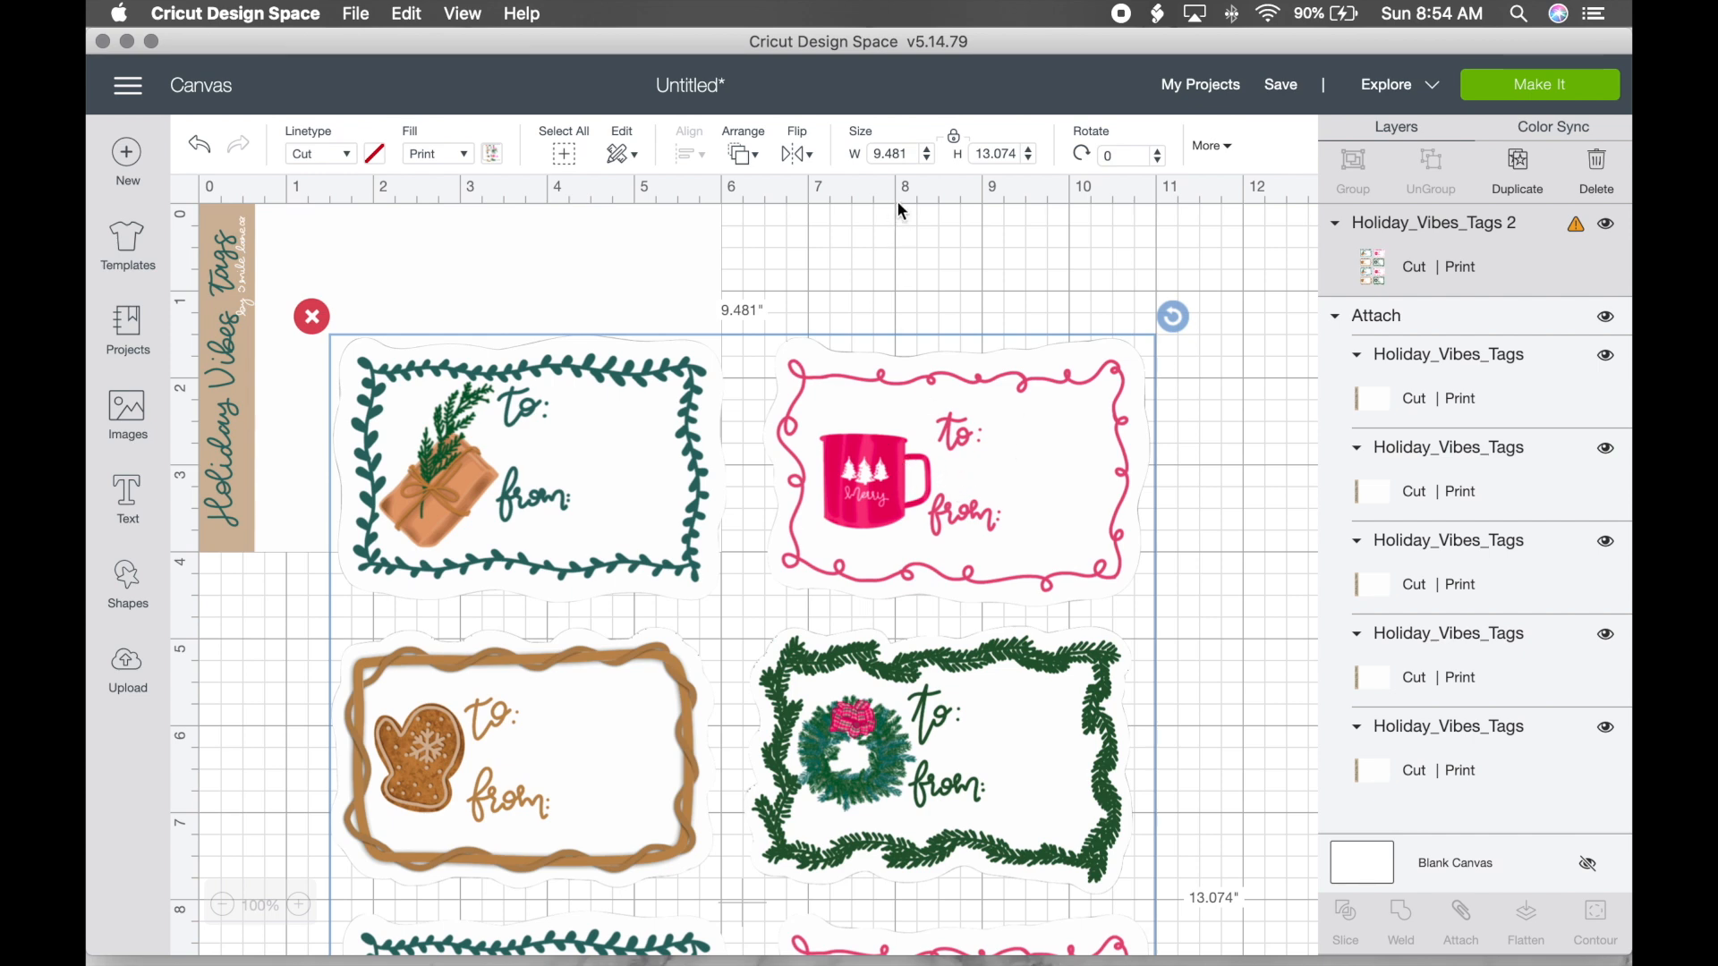
Step: Set the tag group's width to 4 in and rotate it 270 degrees
click(899, 153)
text(4)
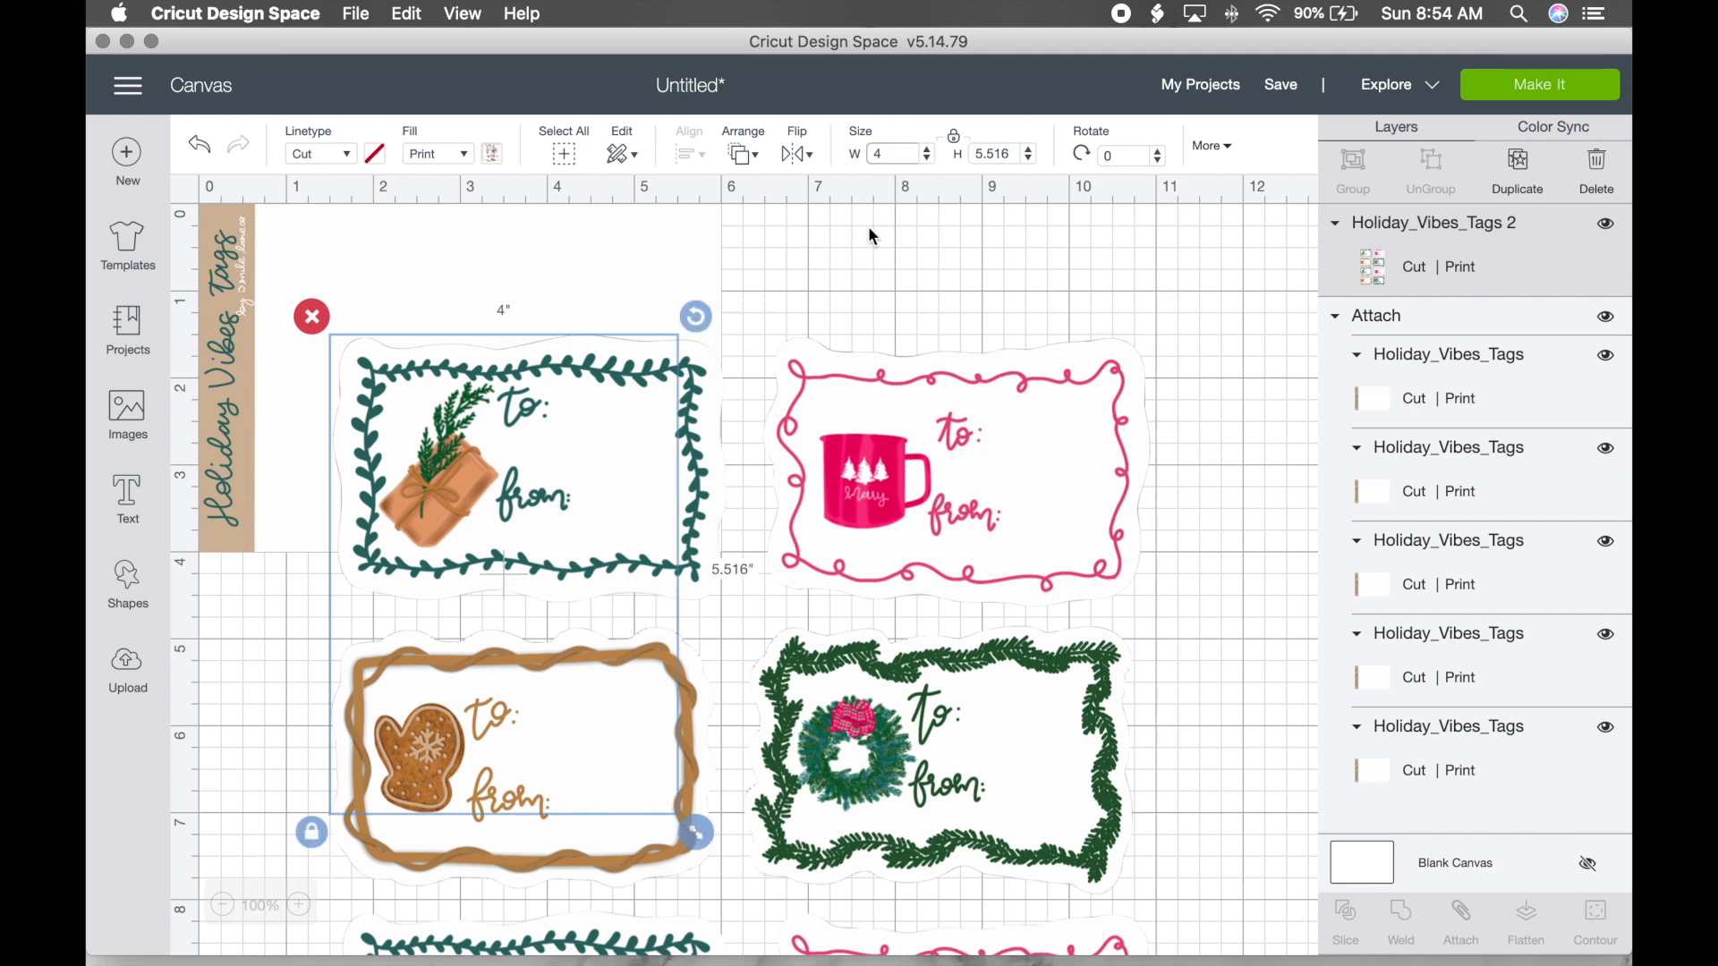
key(Return)
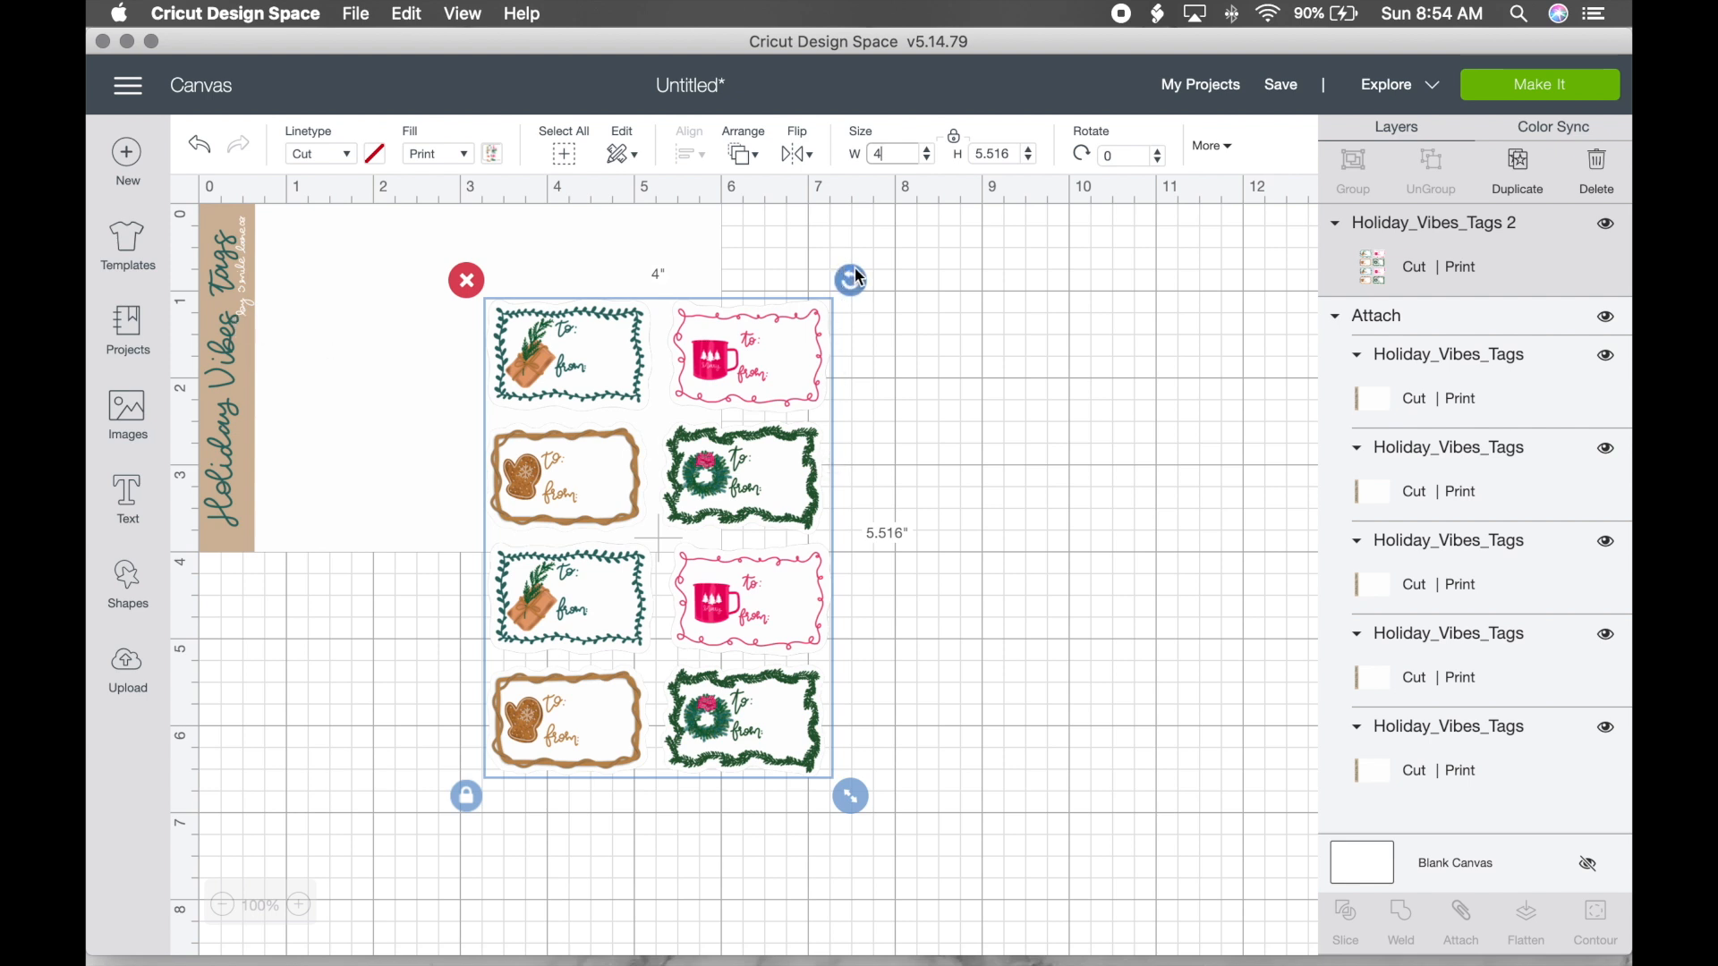
click(1088, 158)
text(270)
key(Return)
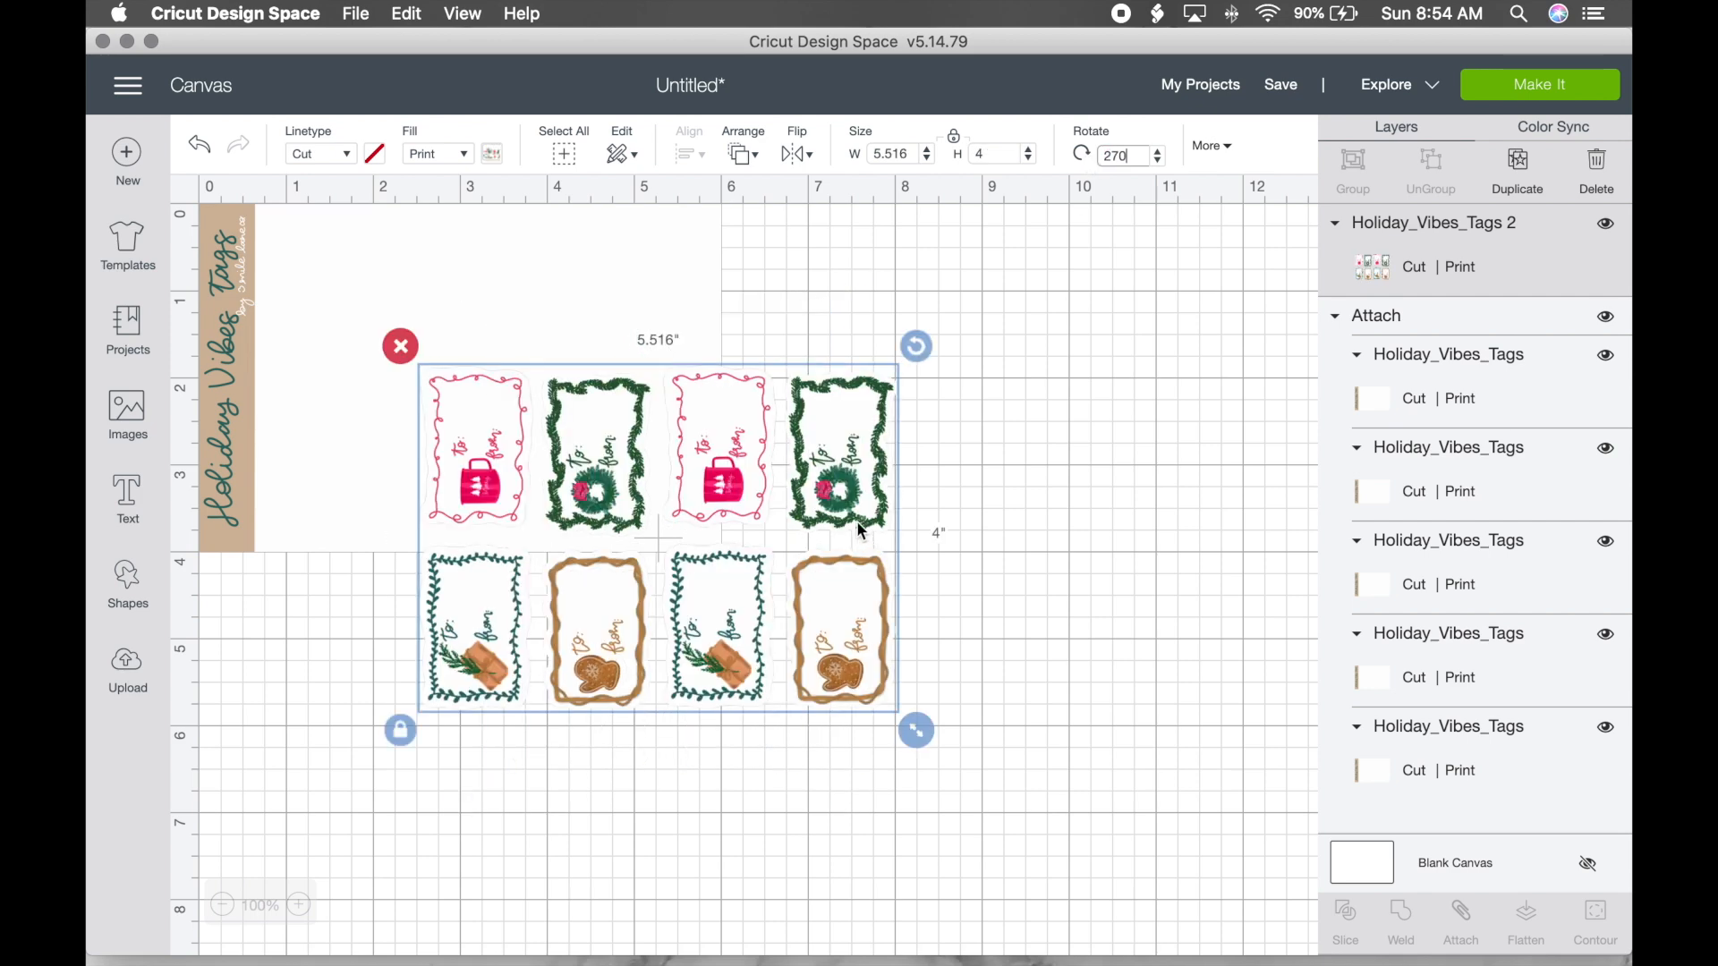
Step: Fit the tags onto the banner sheet beside the title at about 5.127 × 3.718 in
drag(845, 485, 665, 322)
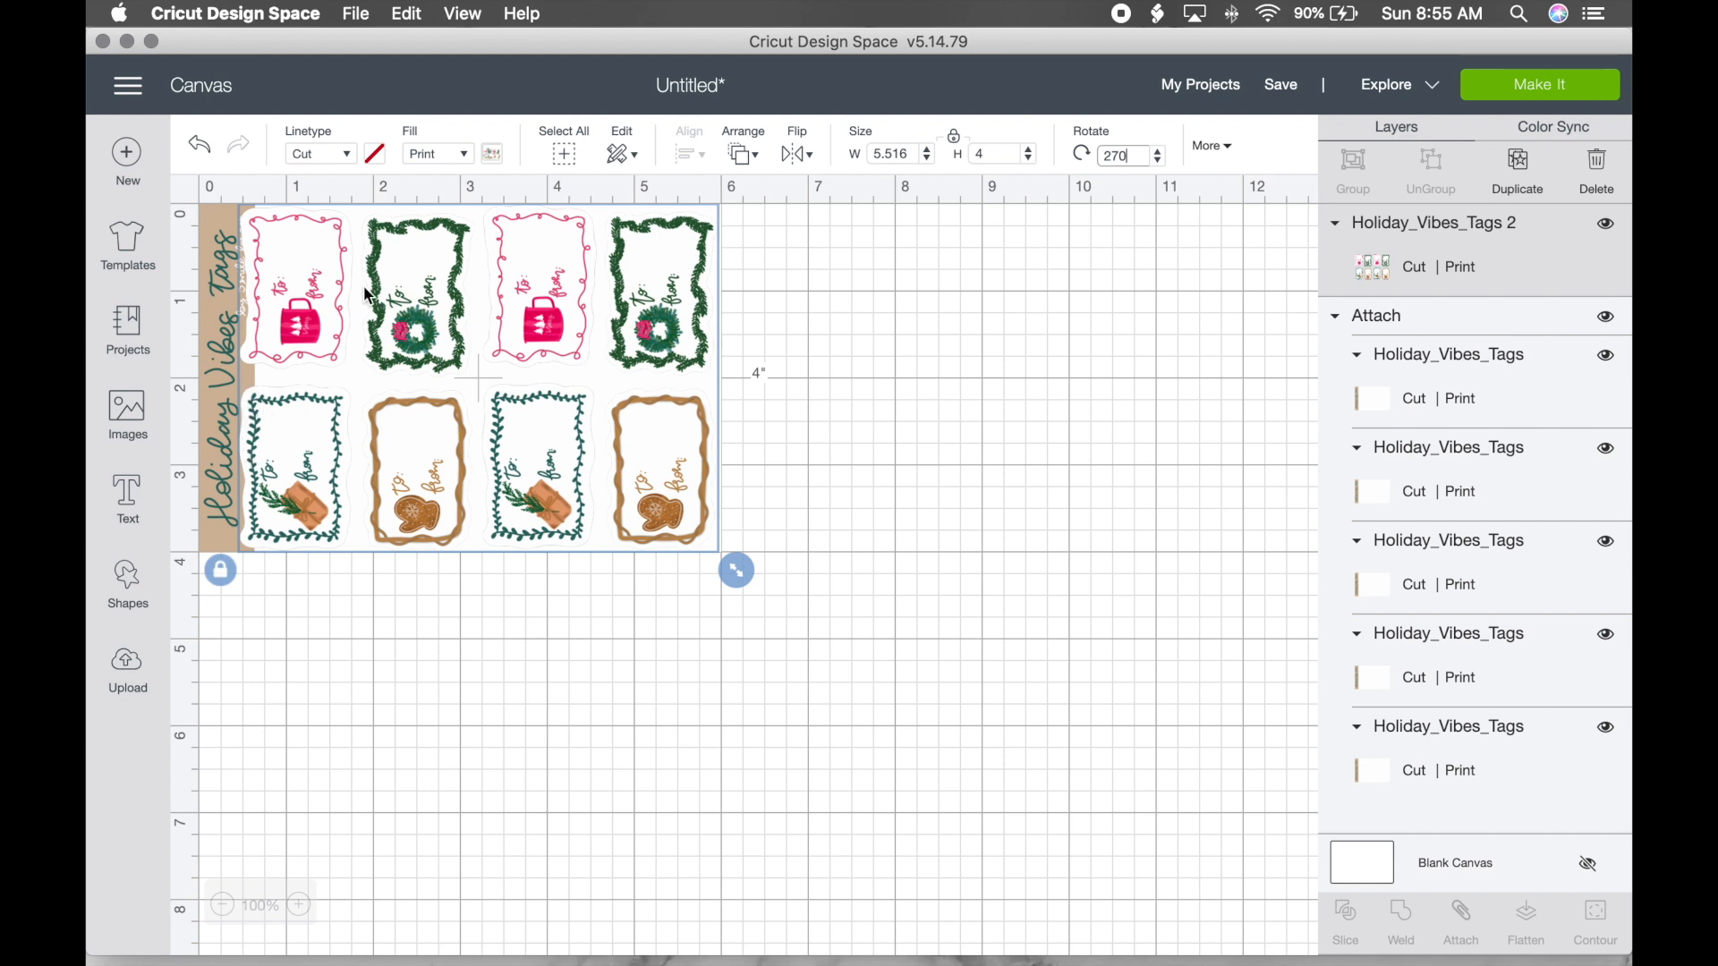
drag(328, 296, 347, 299)
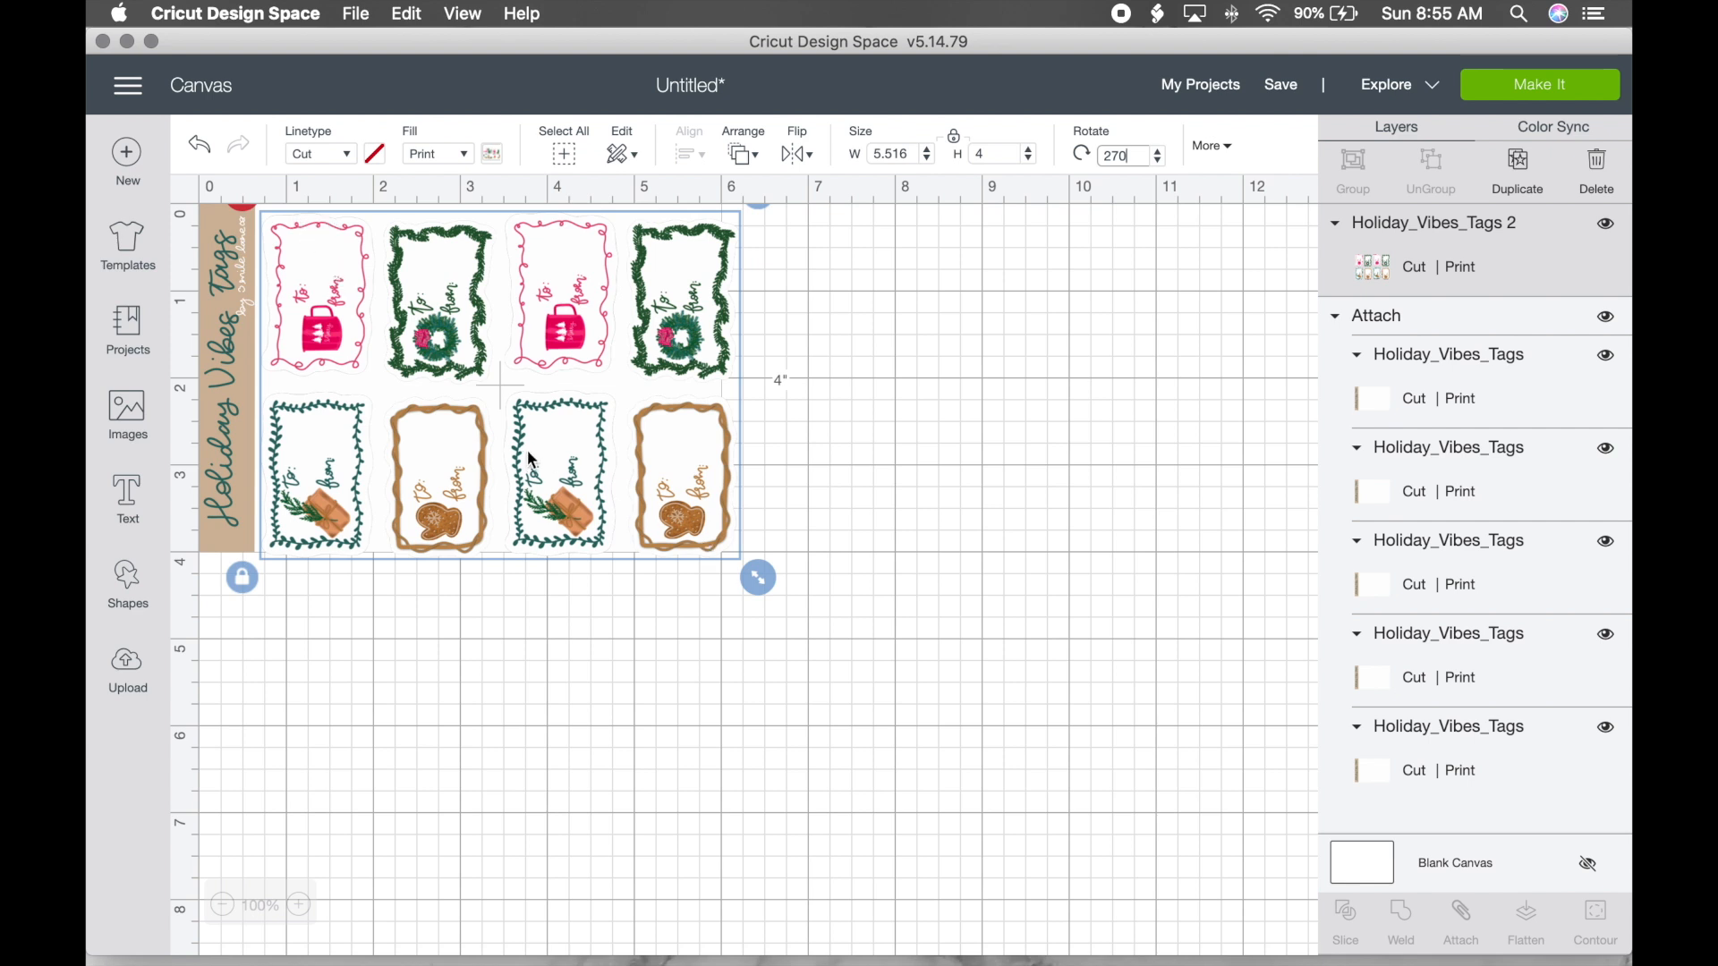
drag(528, 394, 528, 394)
drag(760, 581, 734, 561)
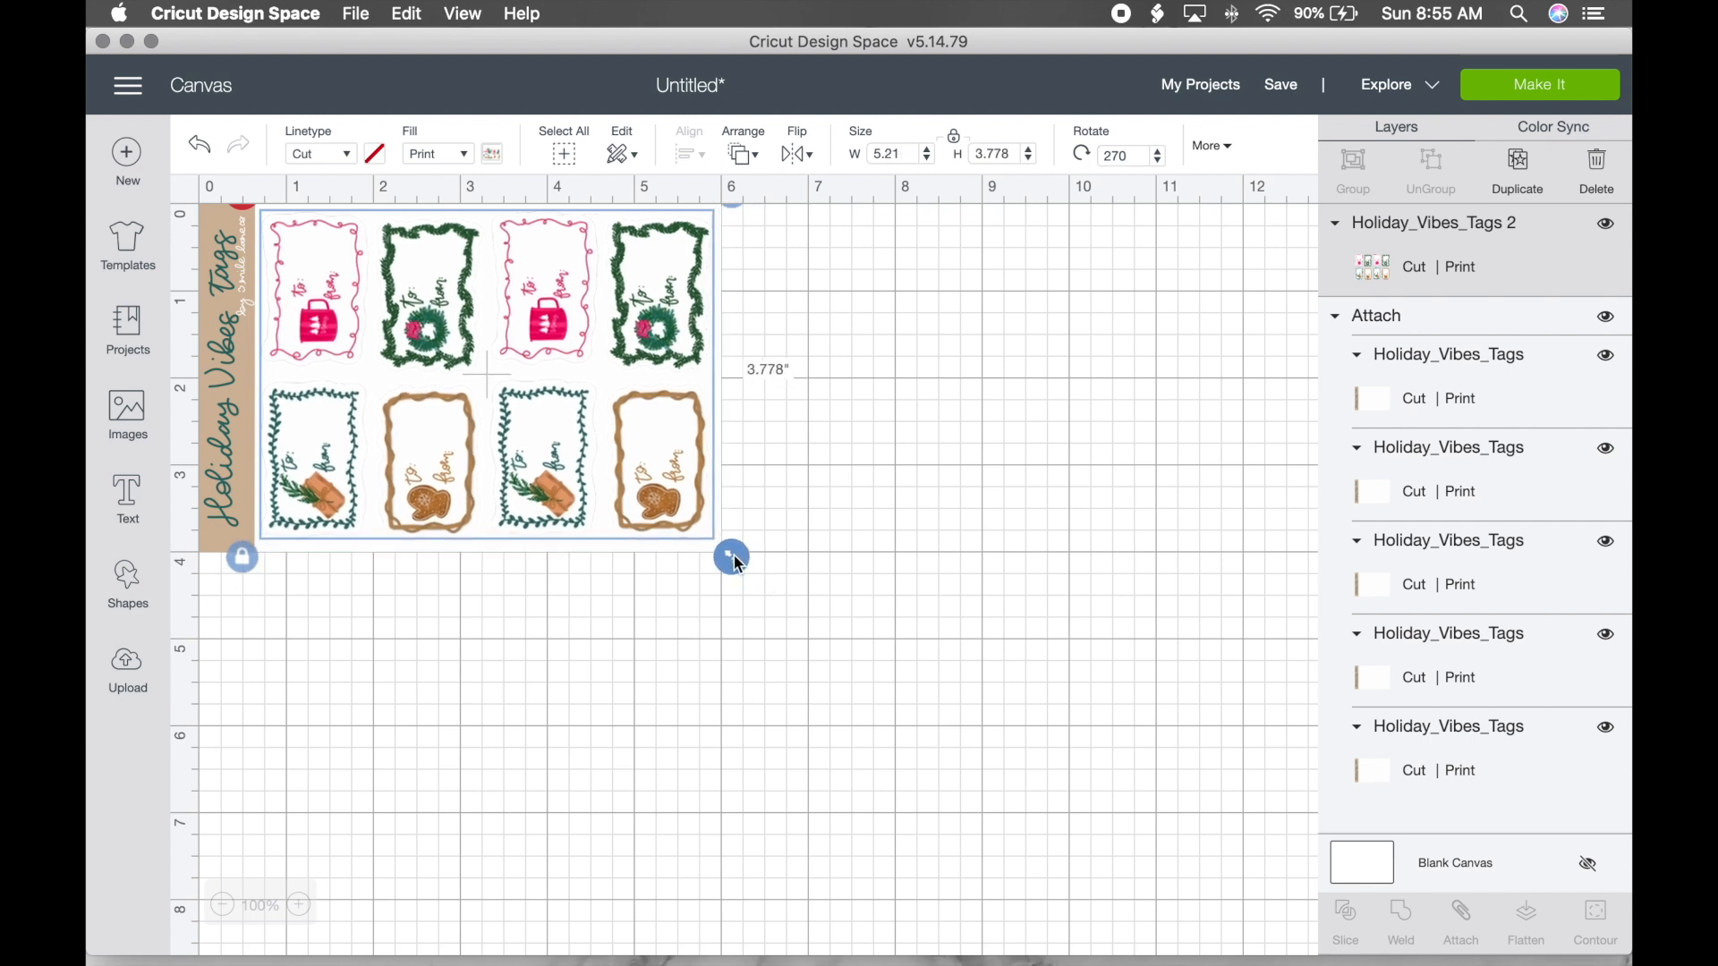
drag(664, 478, 667, 489)
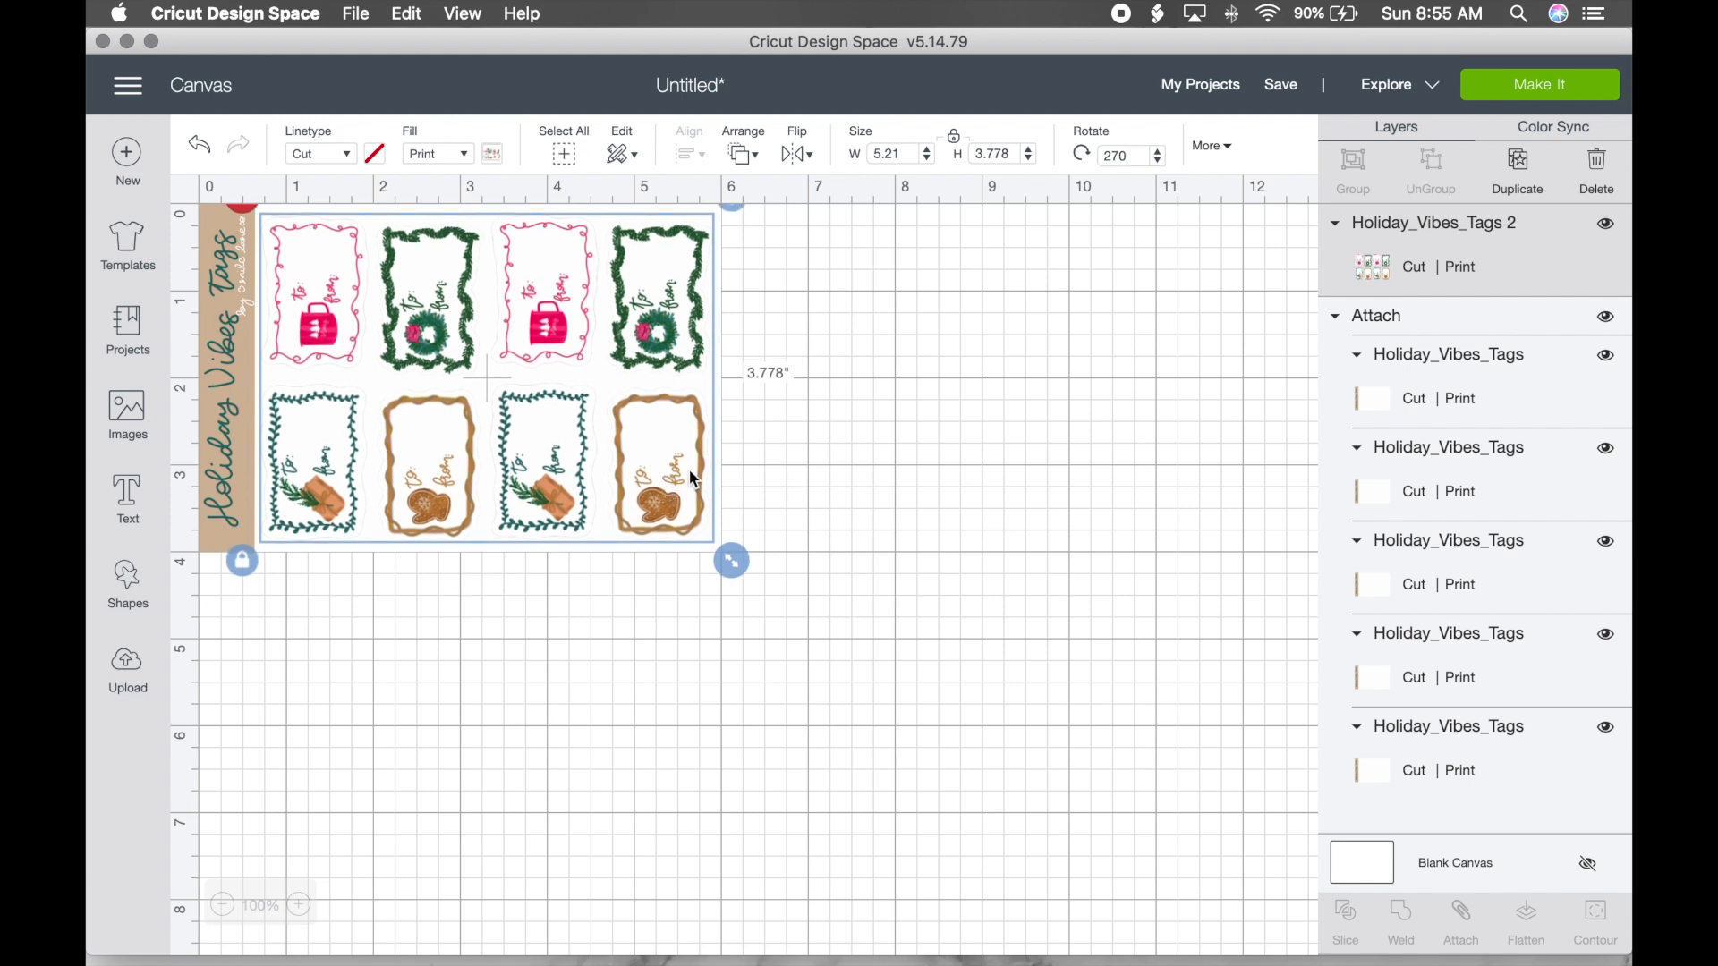
drag(736, 568, 734, 567)
drag(666, 444, 663, 438)
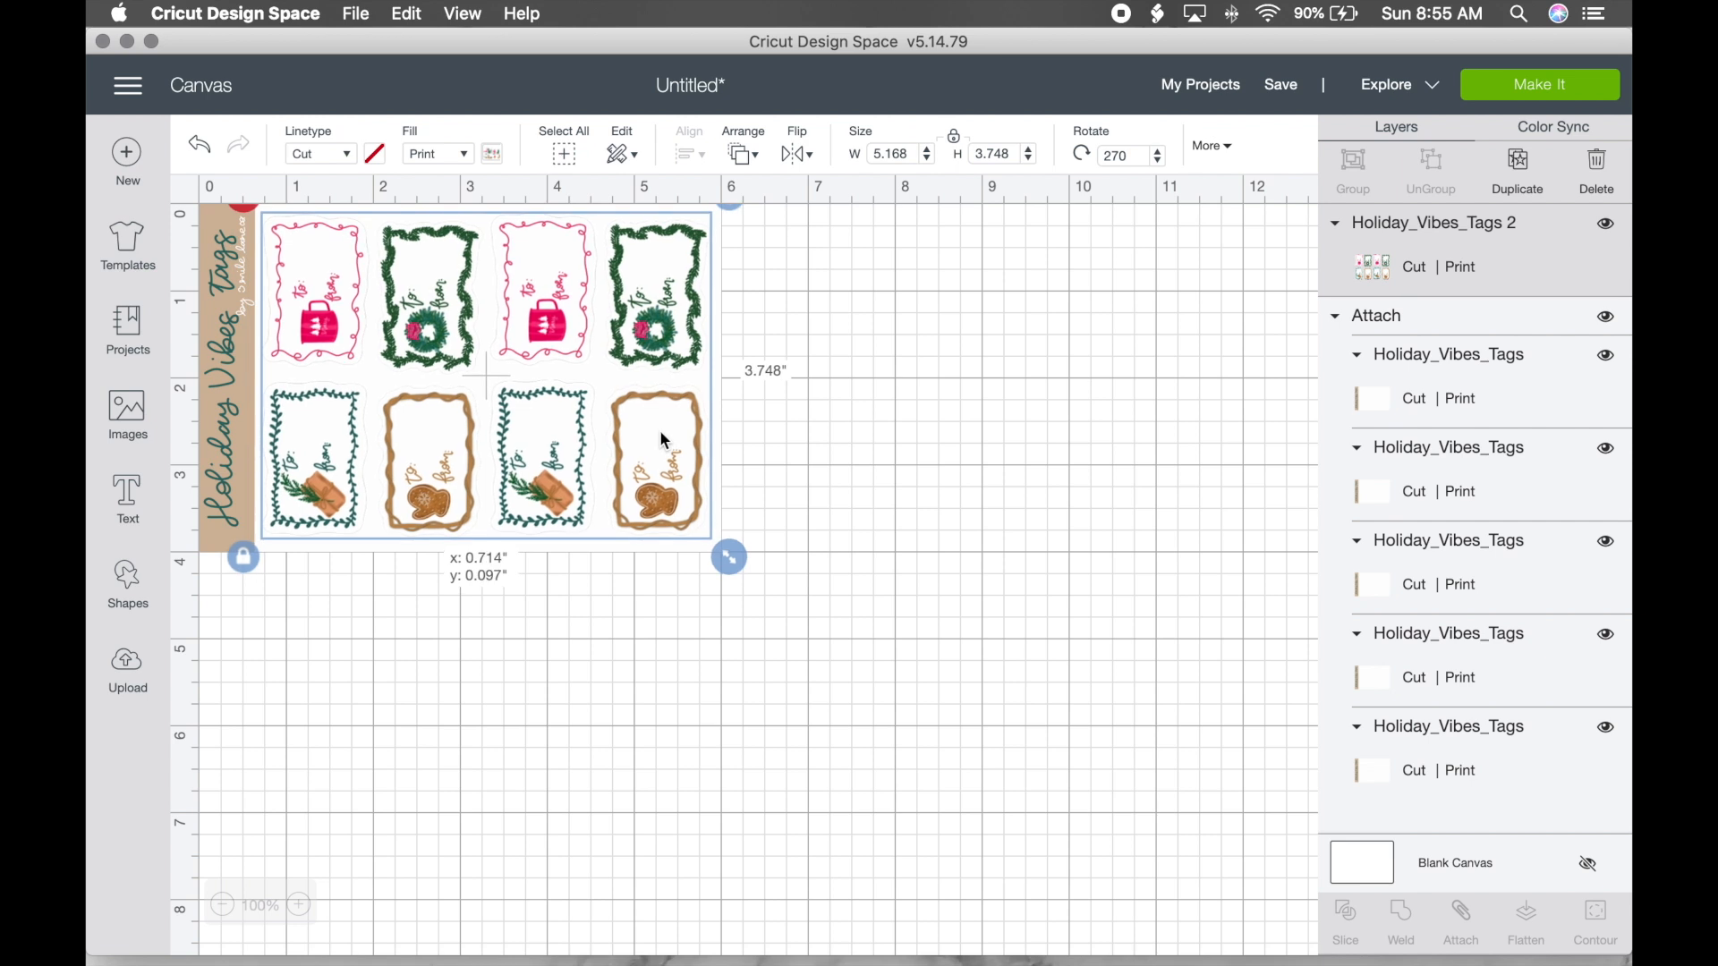
drag(663, 440, 663, 440)
drag(729, 559, 731, 561)
drag(657, 326, 659, 327)
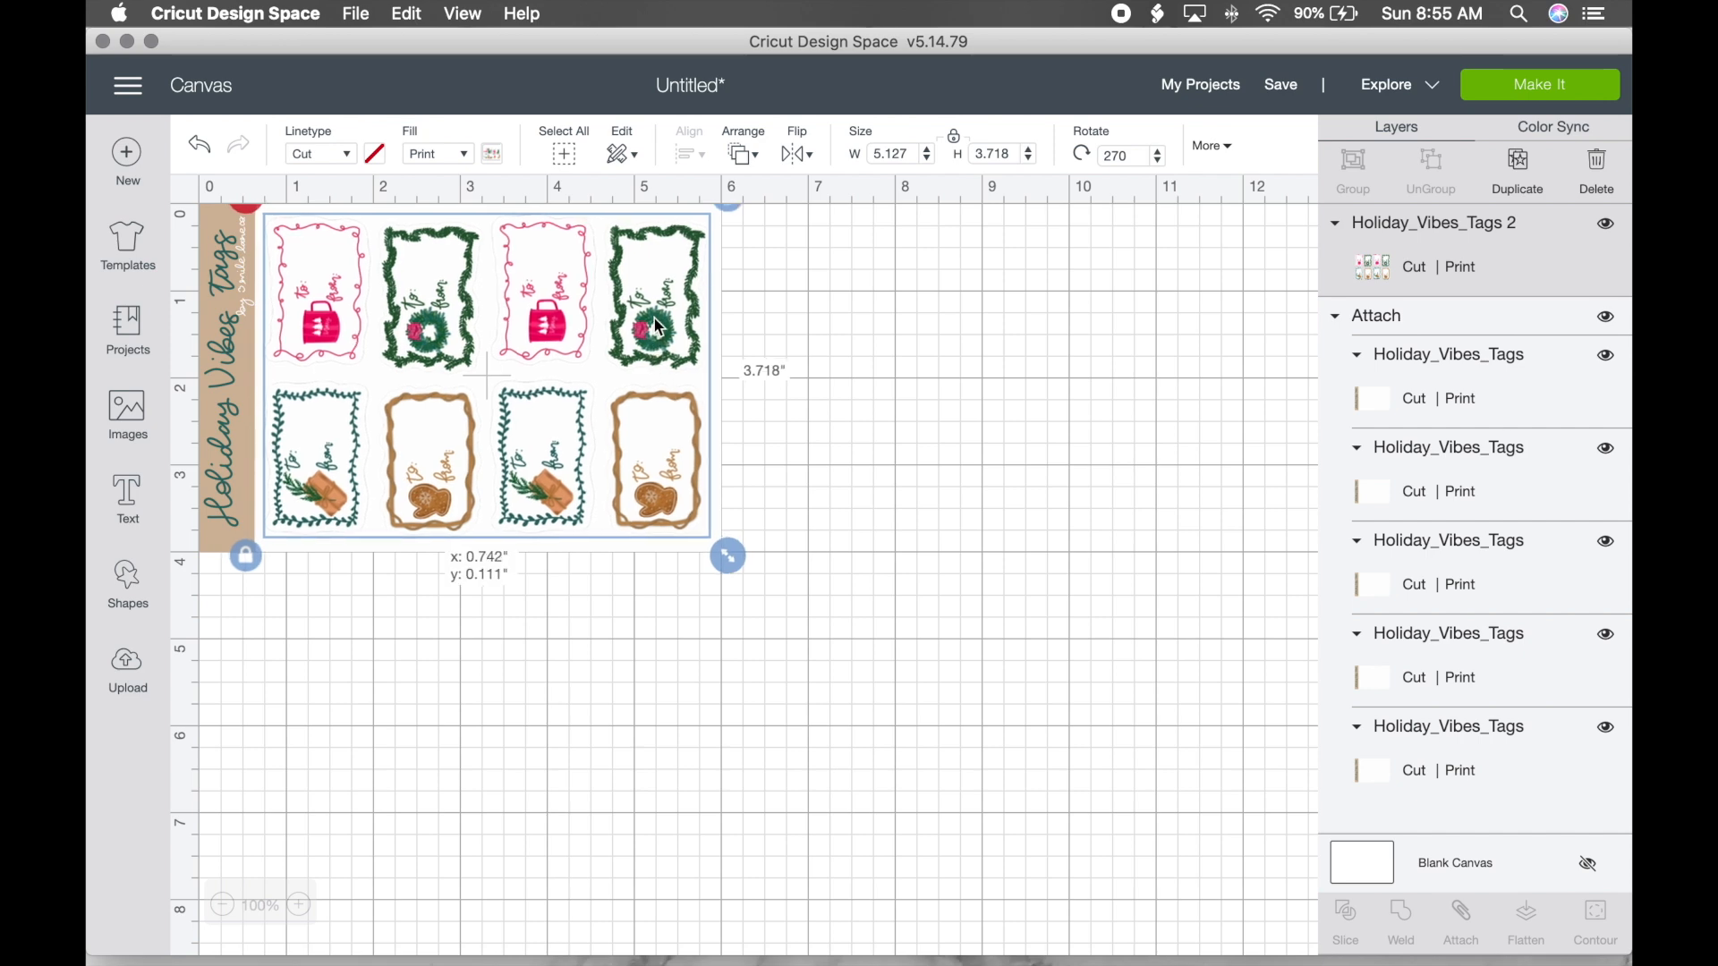
drag(659, 327, 660, 327)
click(823, 309)
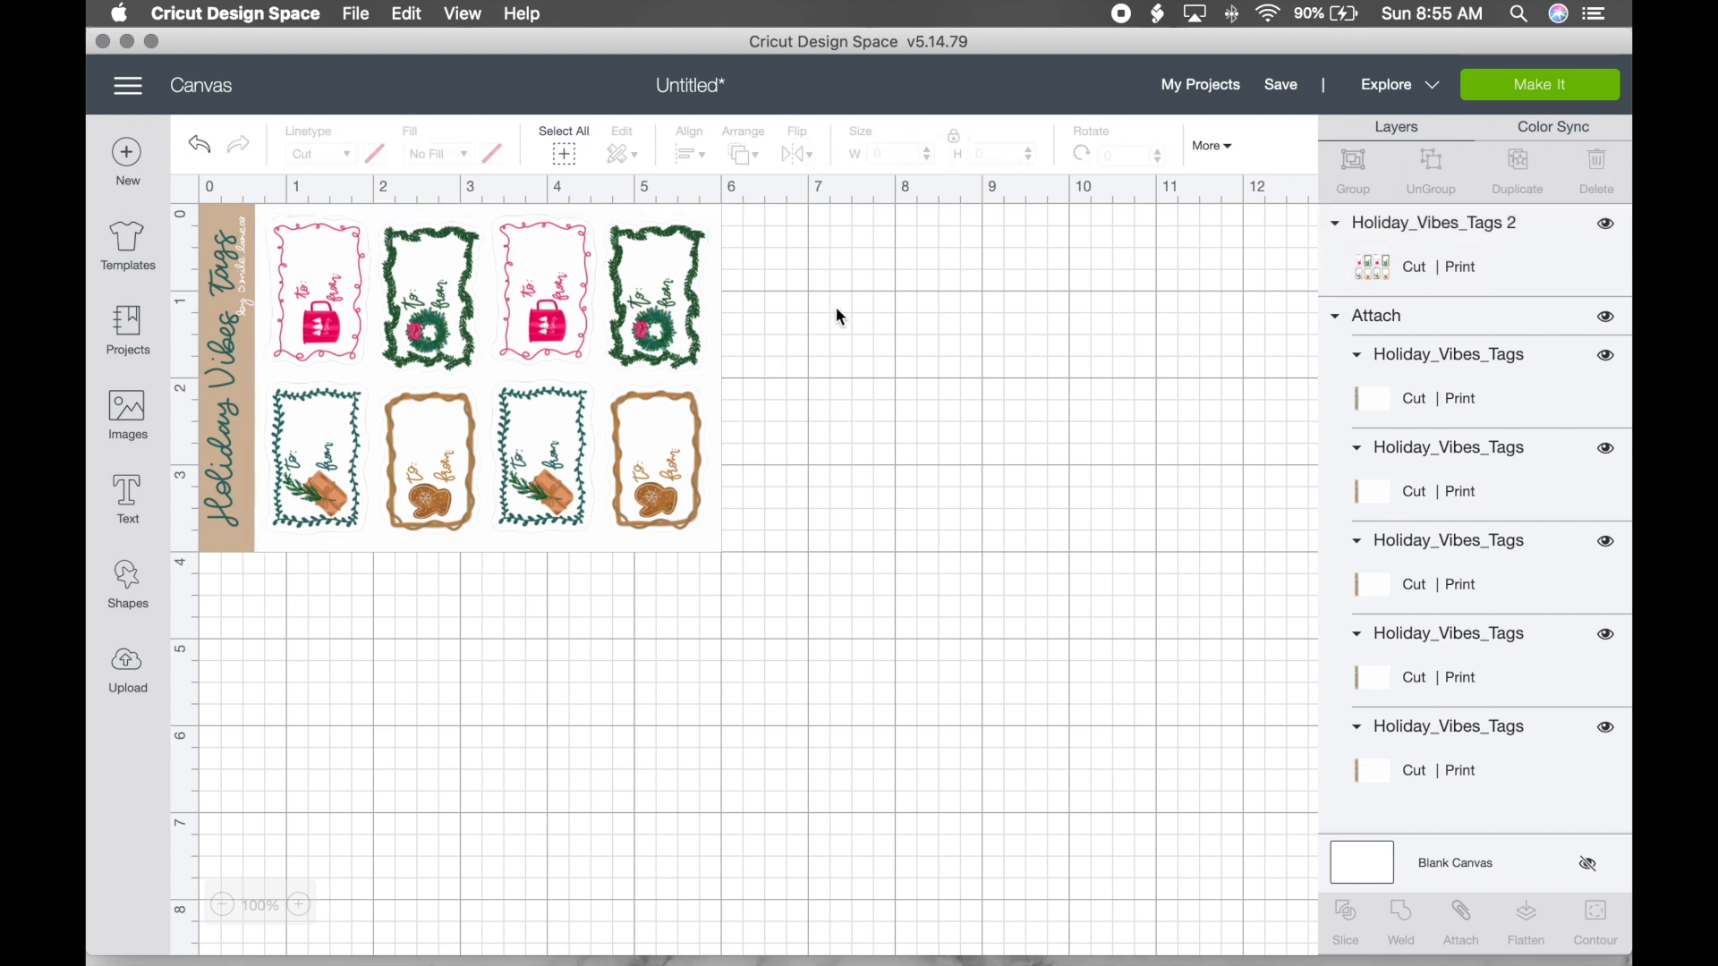
Step: Select the banner sheet and tags and align them Center Vertically
drag(954, 311, 570, 357)
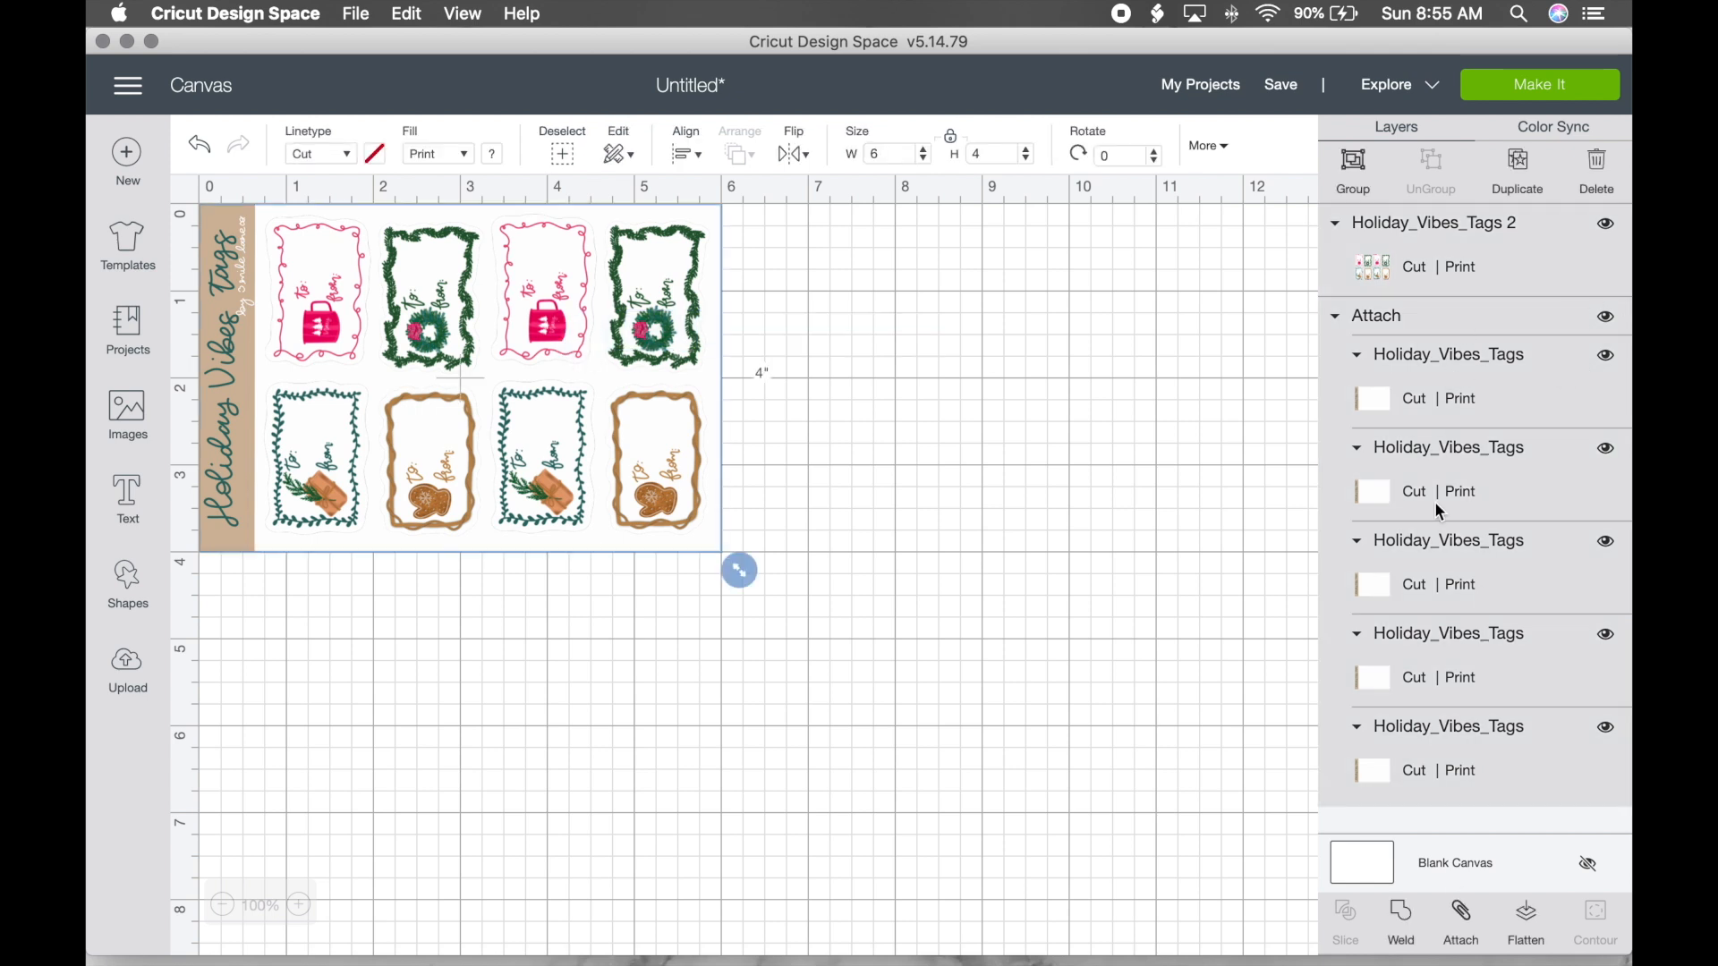
click(689, 156)
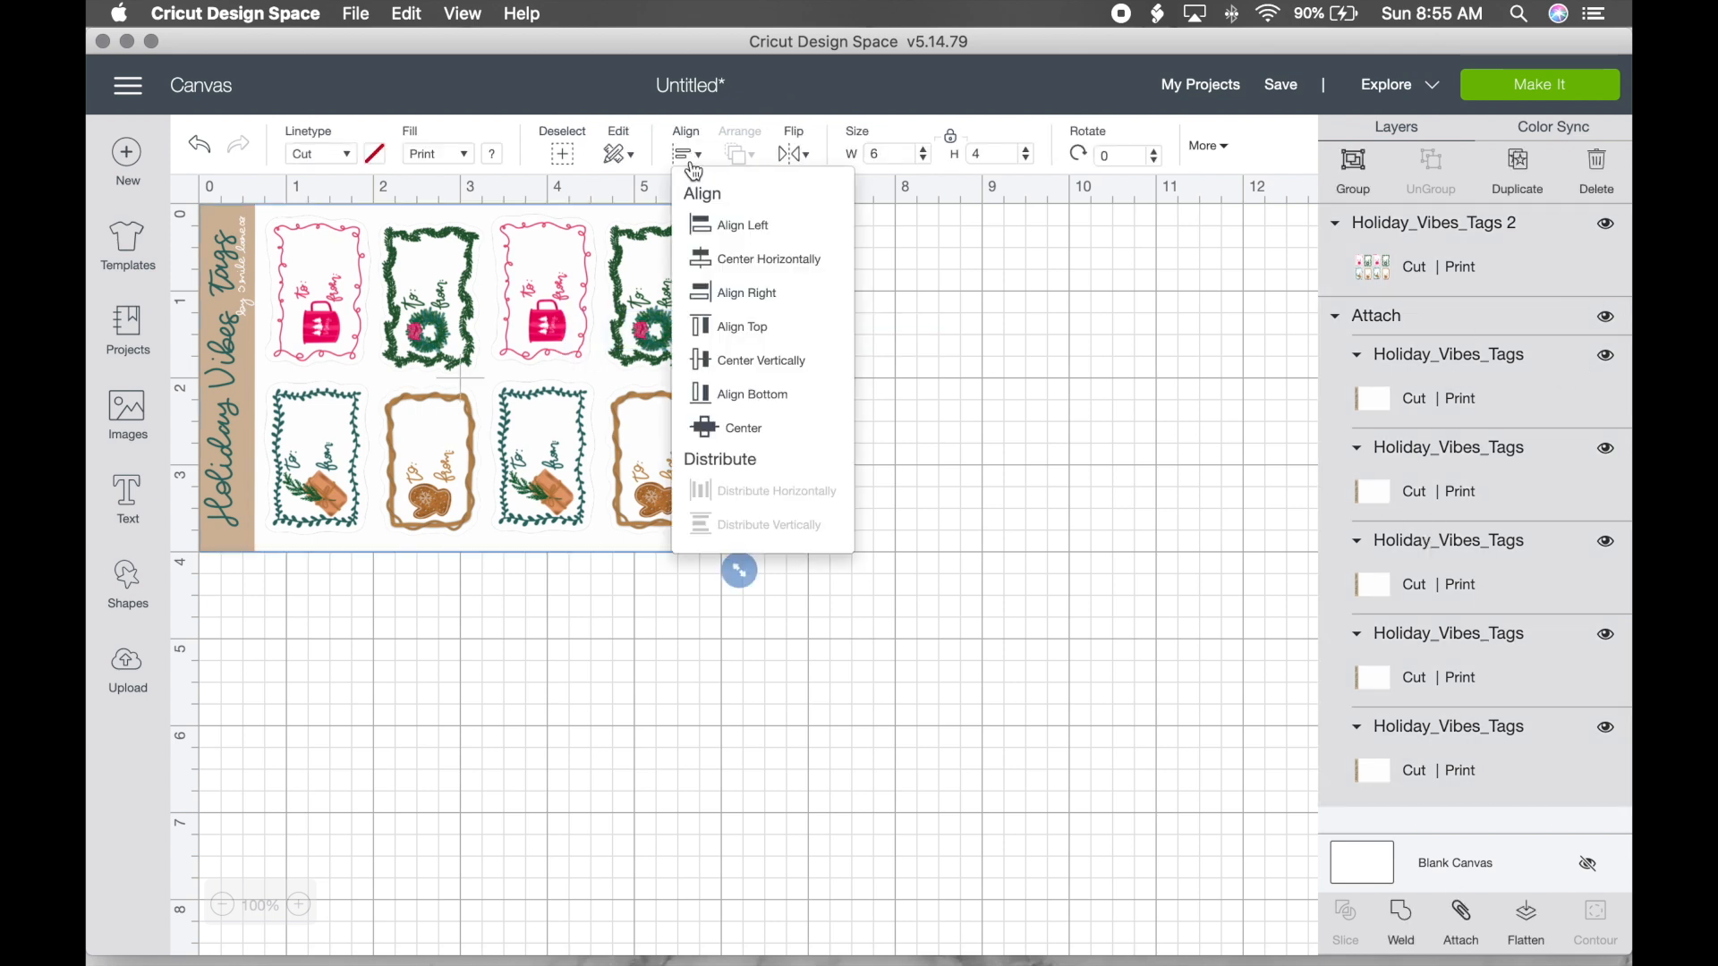
click(765, 372)
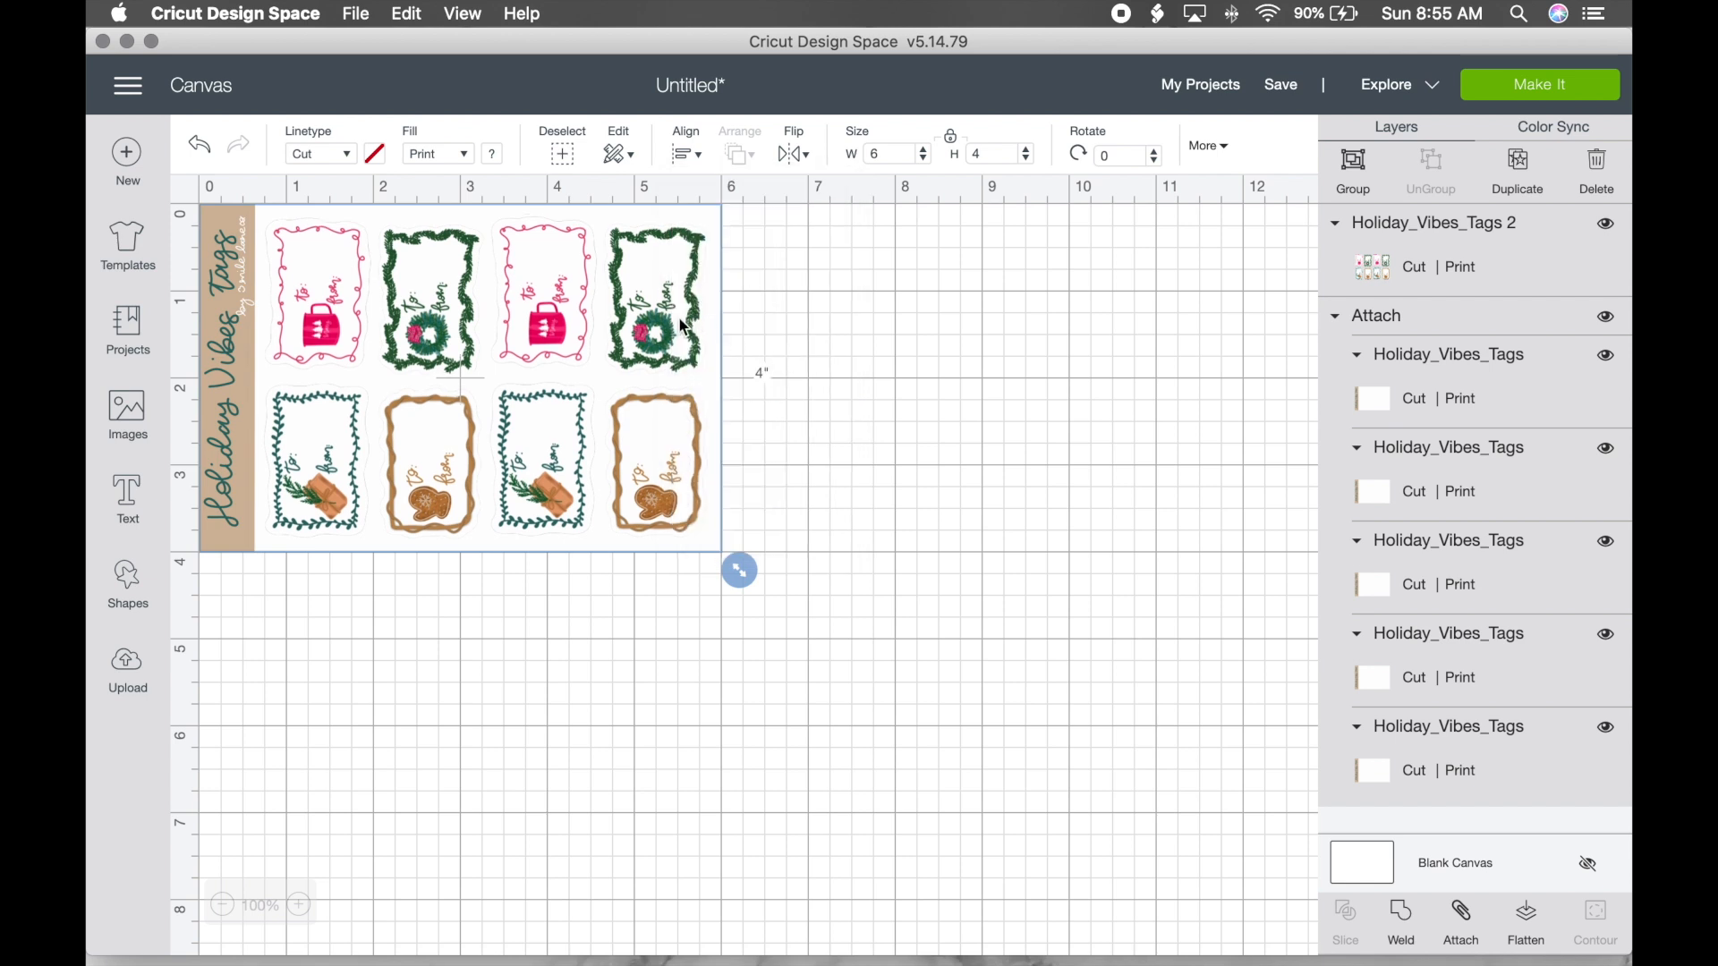
Step: Check the tag group's size, then select everything and Attach into one 6 × 4 in set
click(832, 307)
click(648, 303)
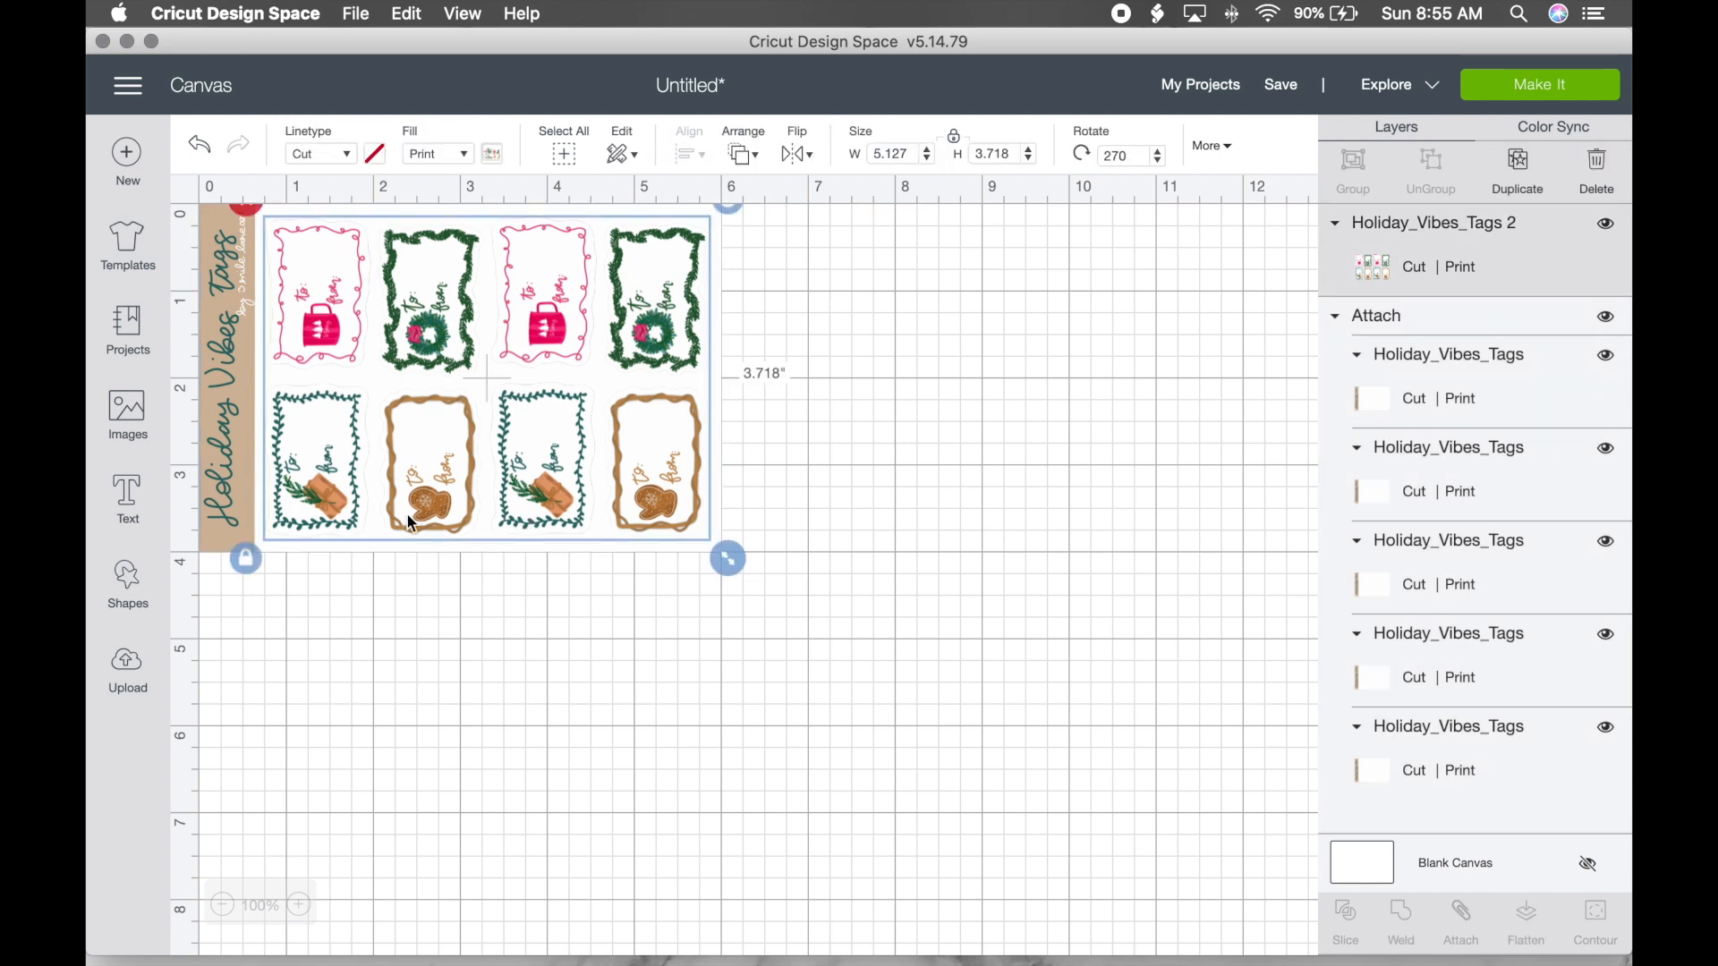
click(1016, 372)
drag(841, 343, 560, 465)
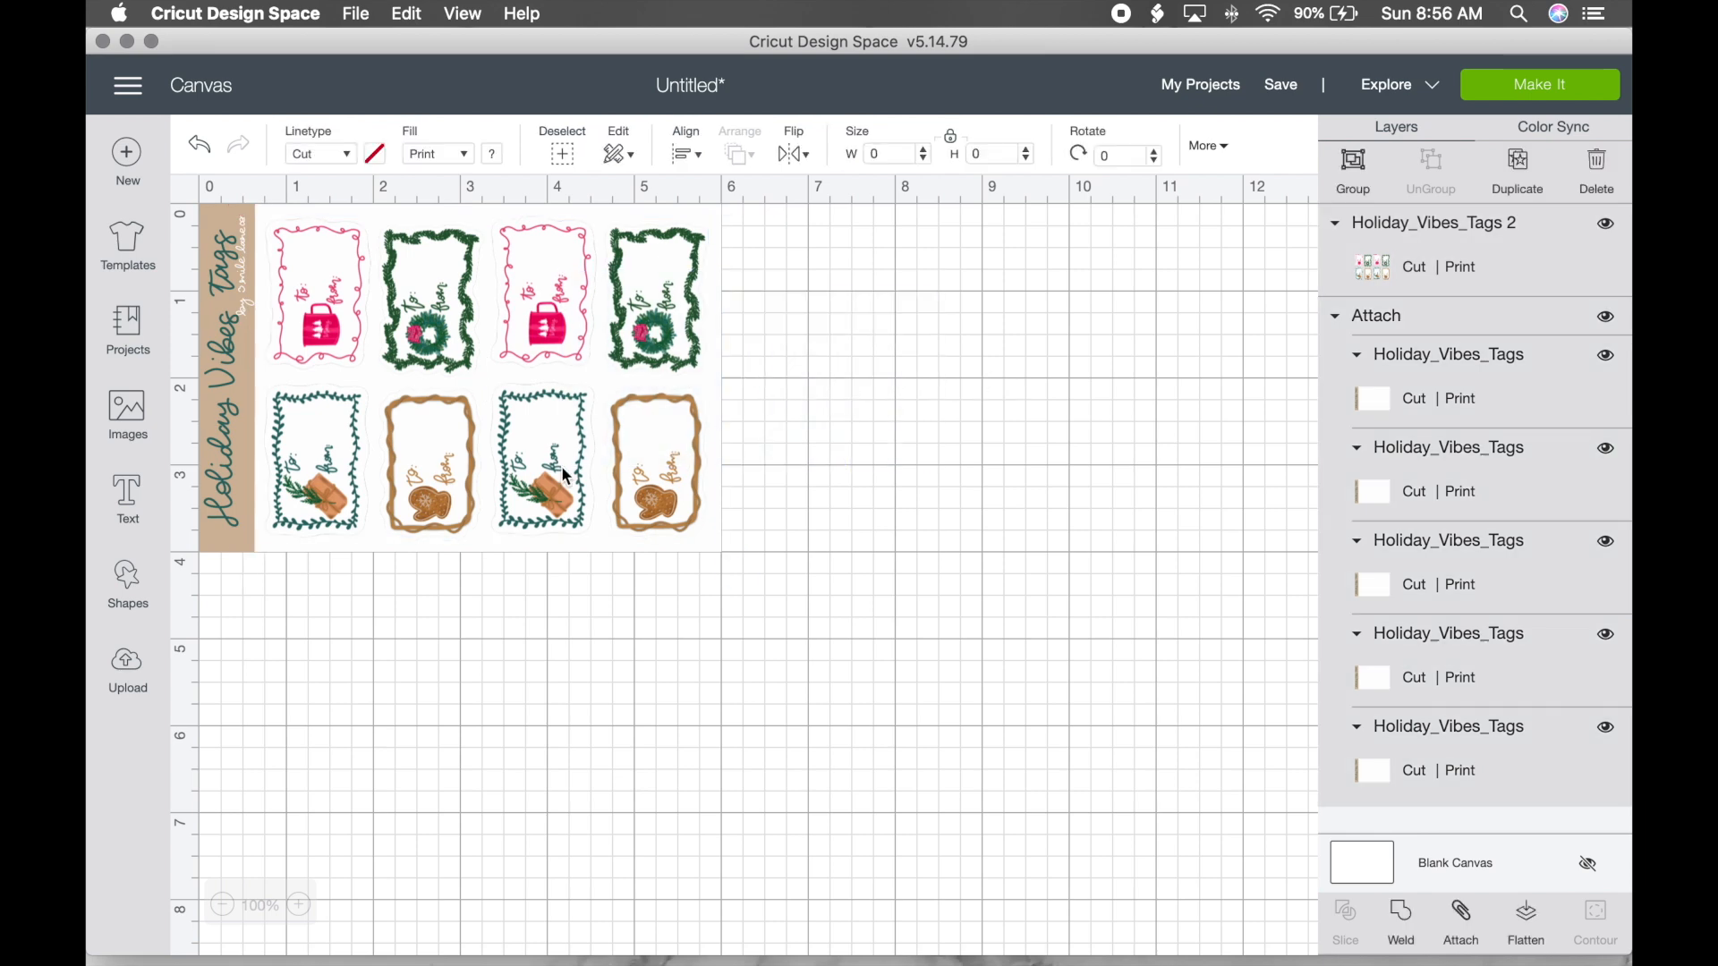
click(1462, 916)
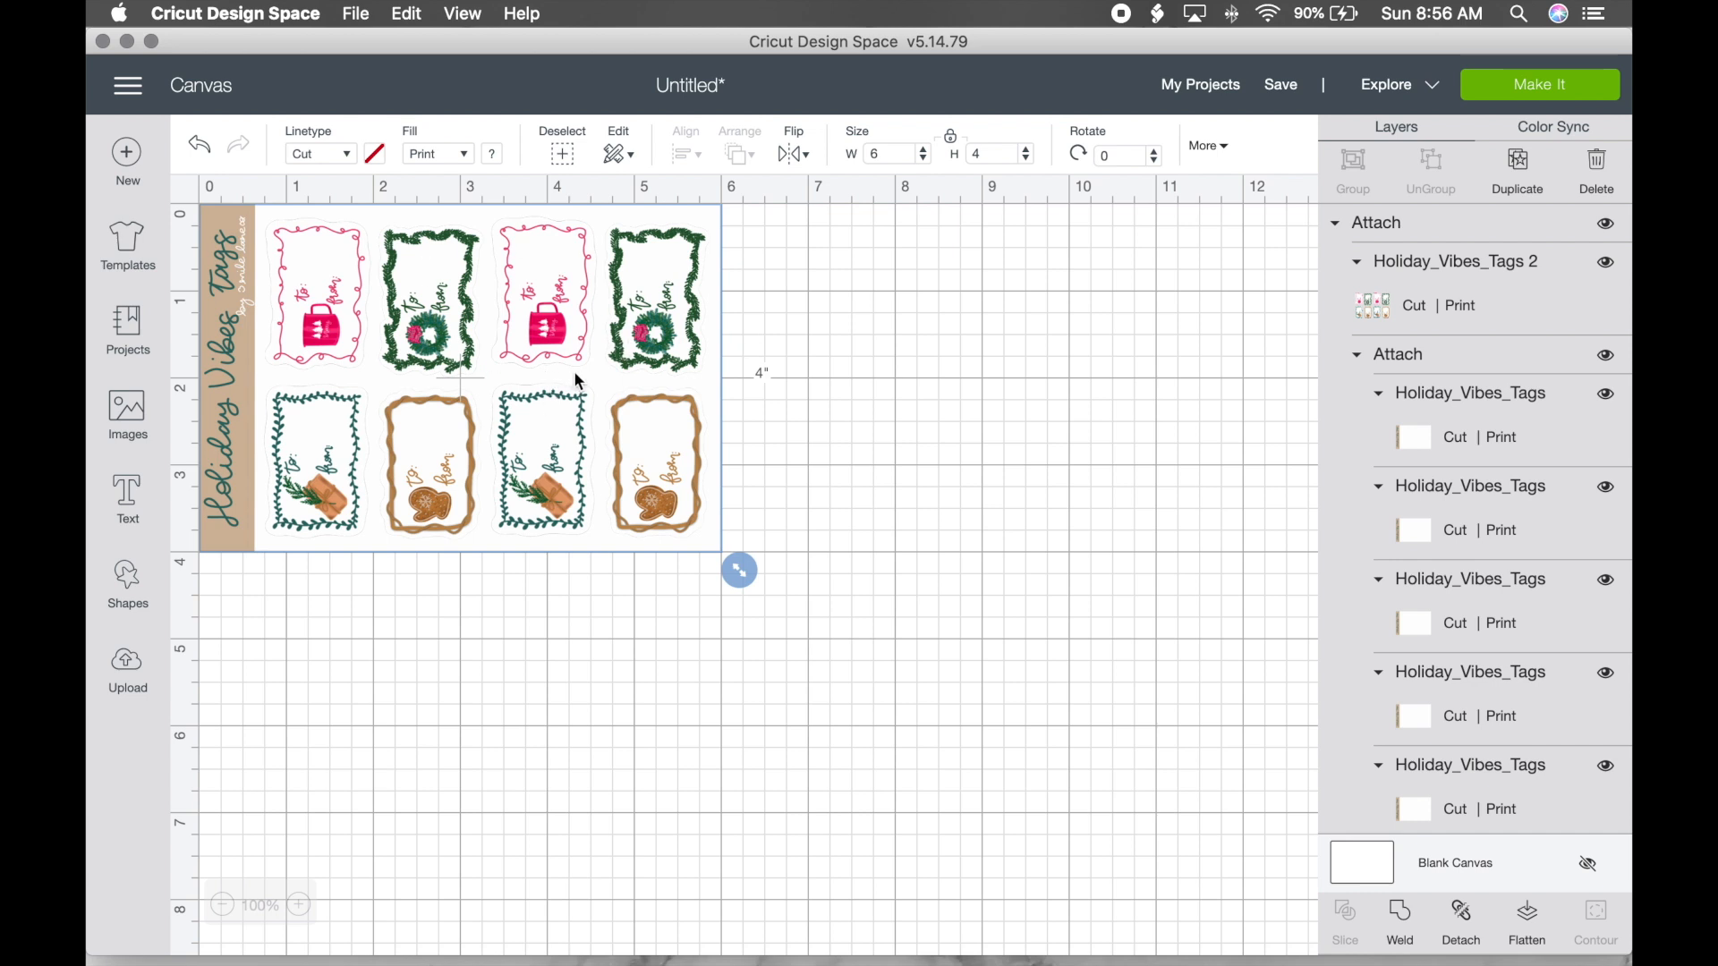
Step: Duplicate the attached 6 × 4 in set with Cmd+D and line the copy up below the original
key(super+d)
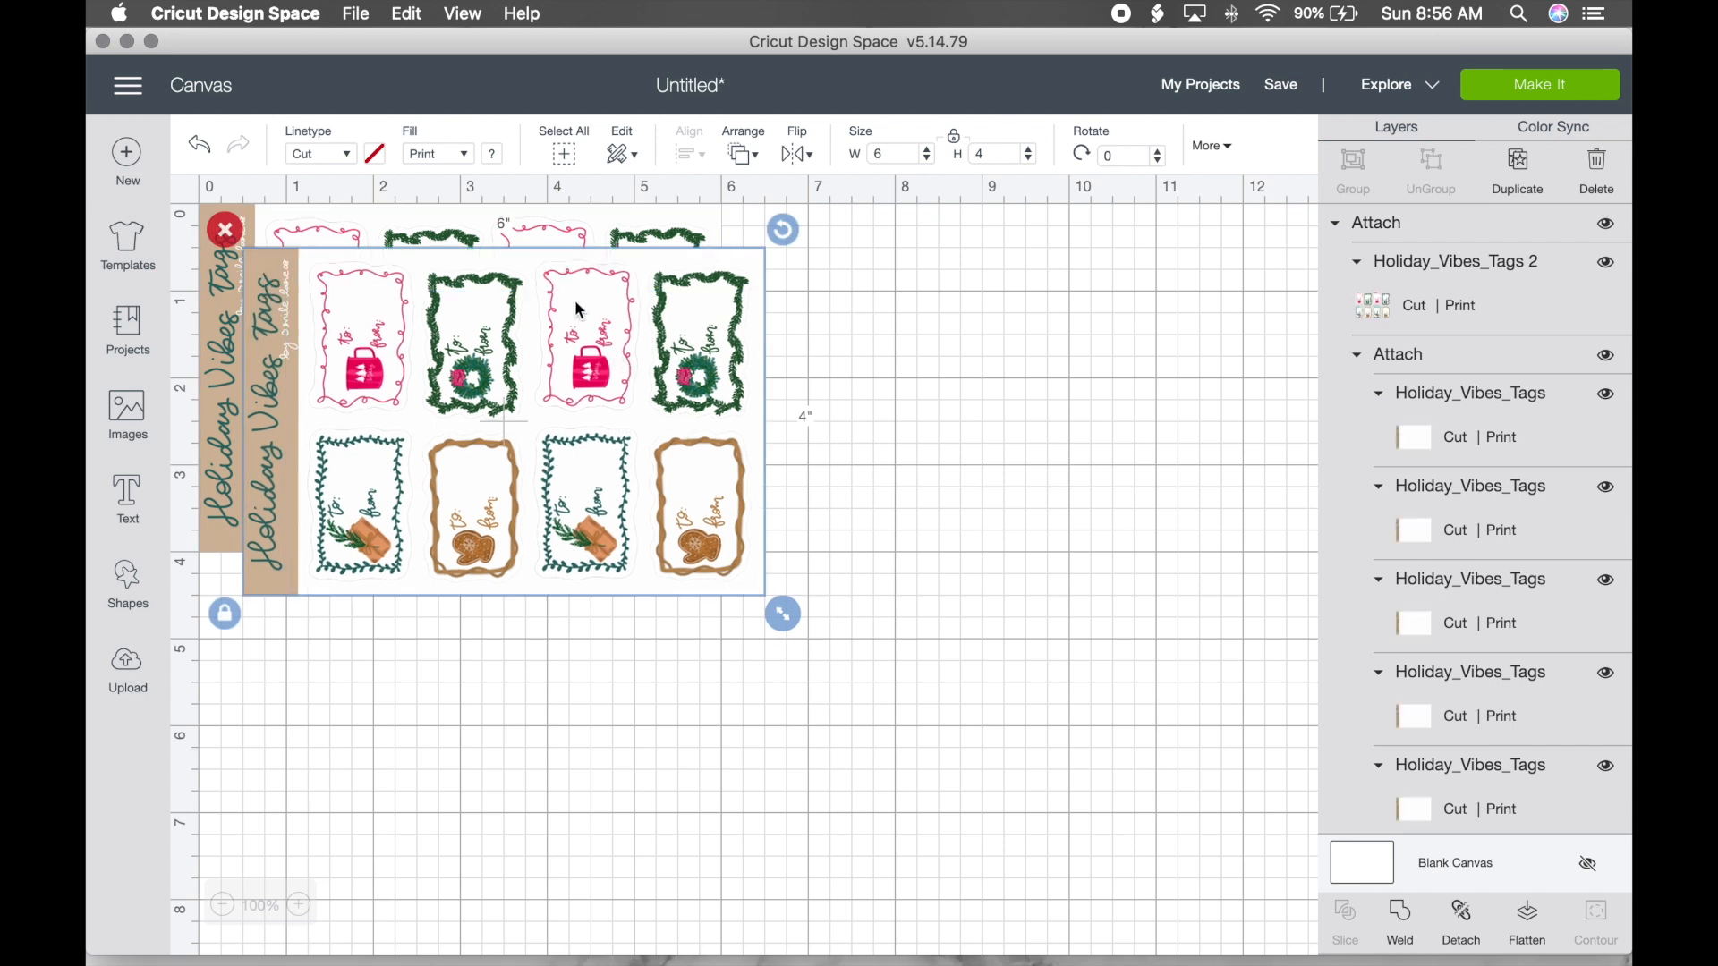
drag(557, 282, 546, 630)
scroll(548, 640, down, 5)
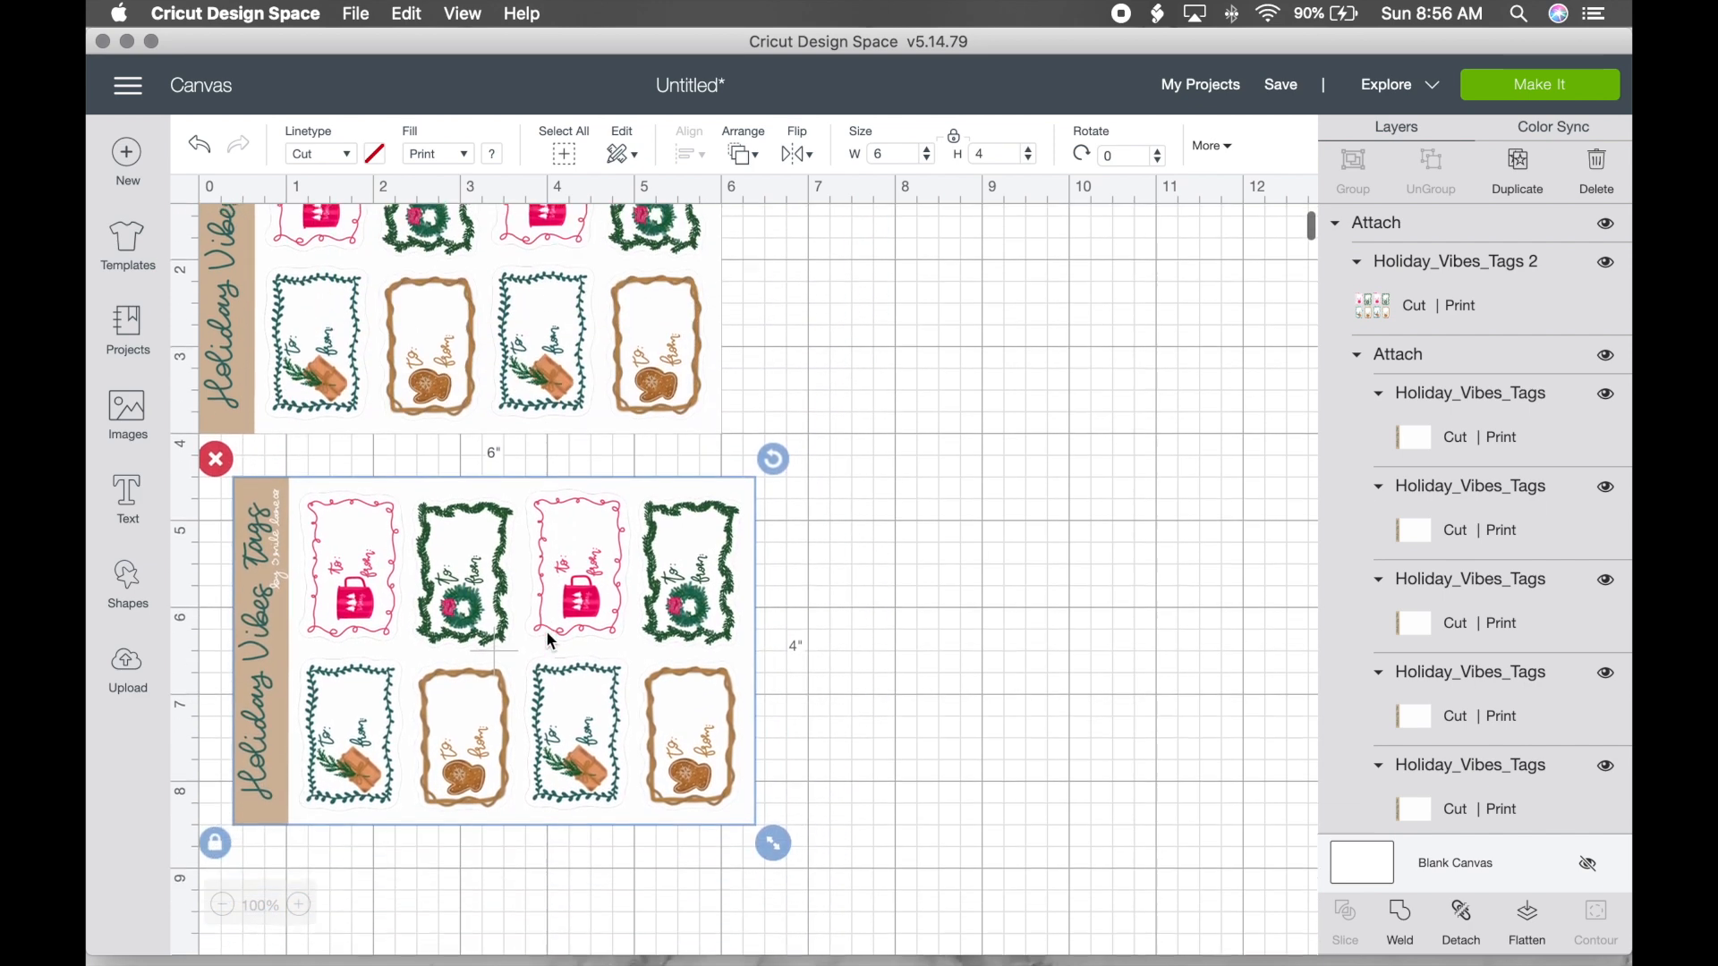
drag(548, 518, 510, 588)
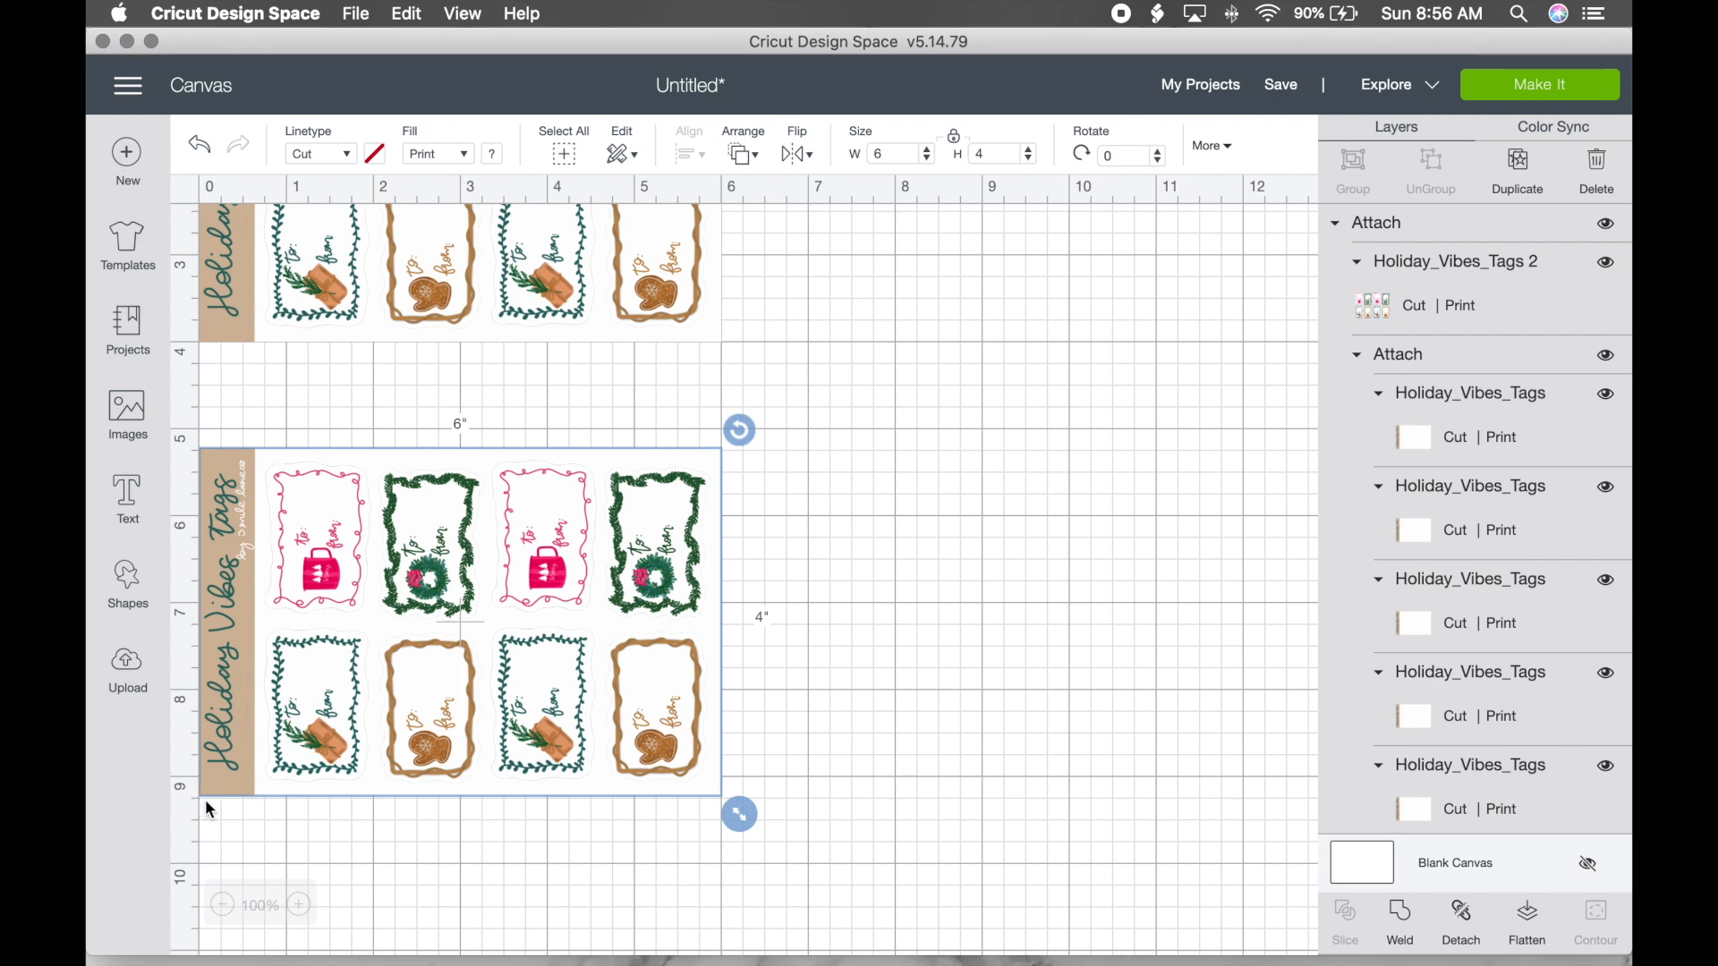
drag(243, 742, 242, 740)
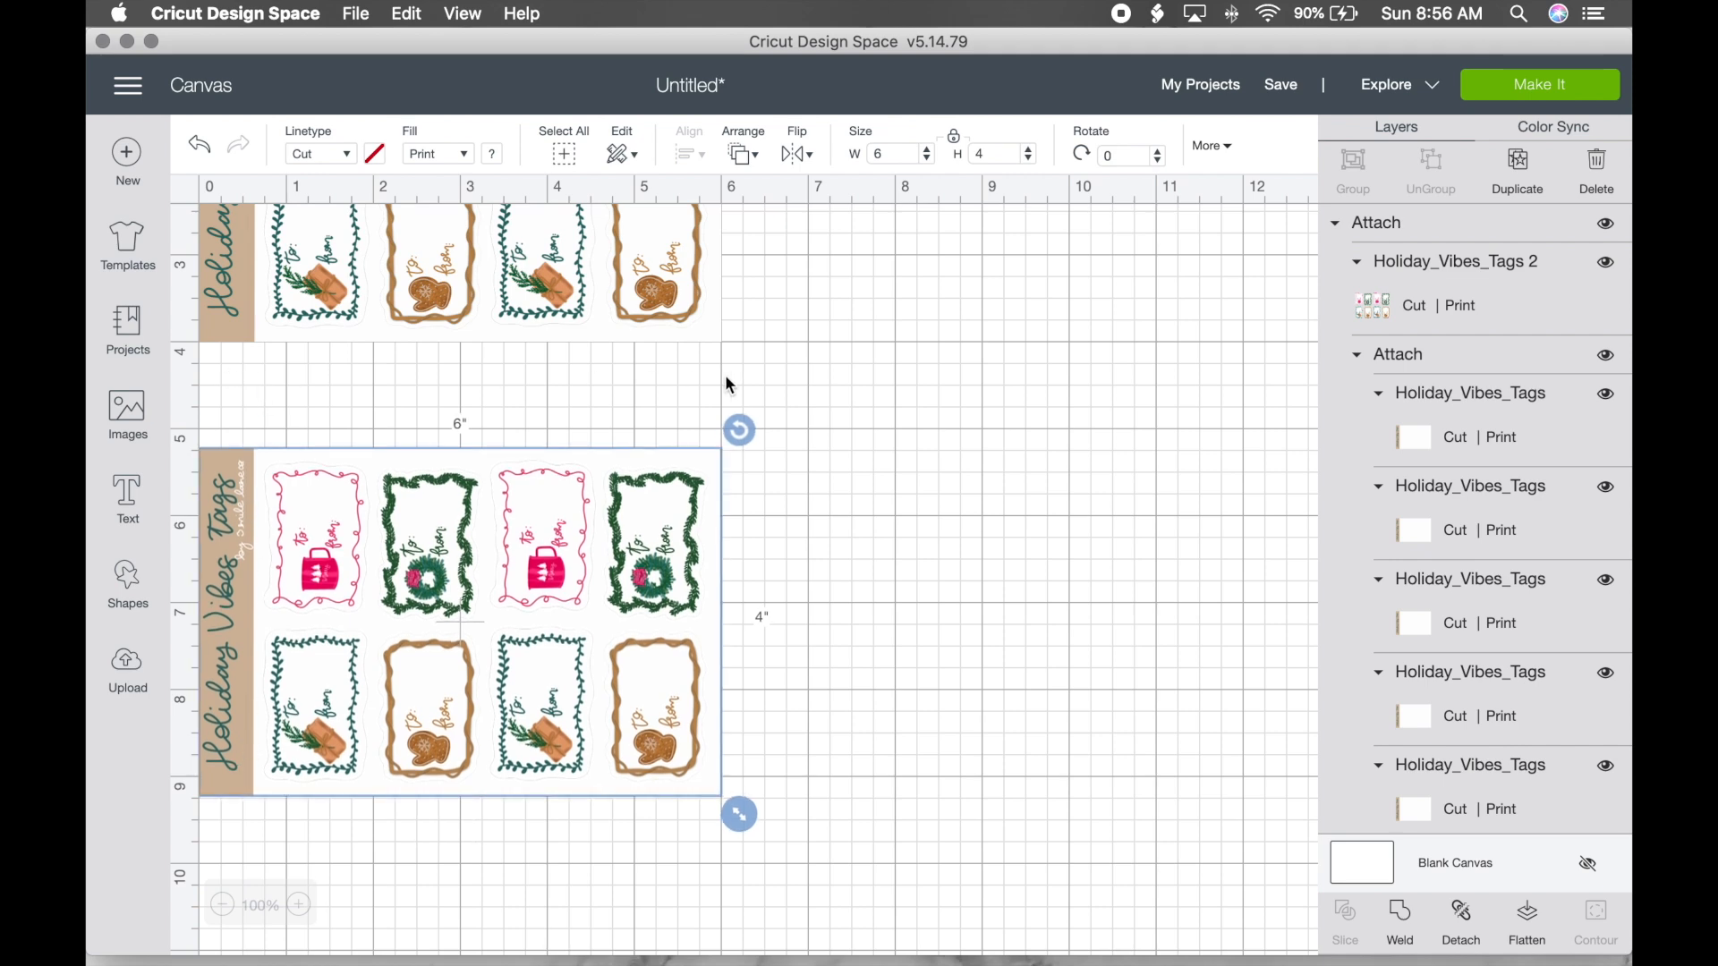
click(999, 408)
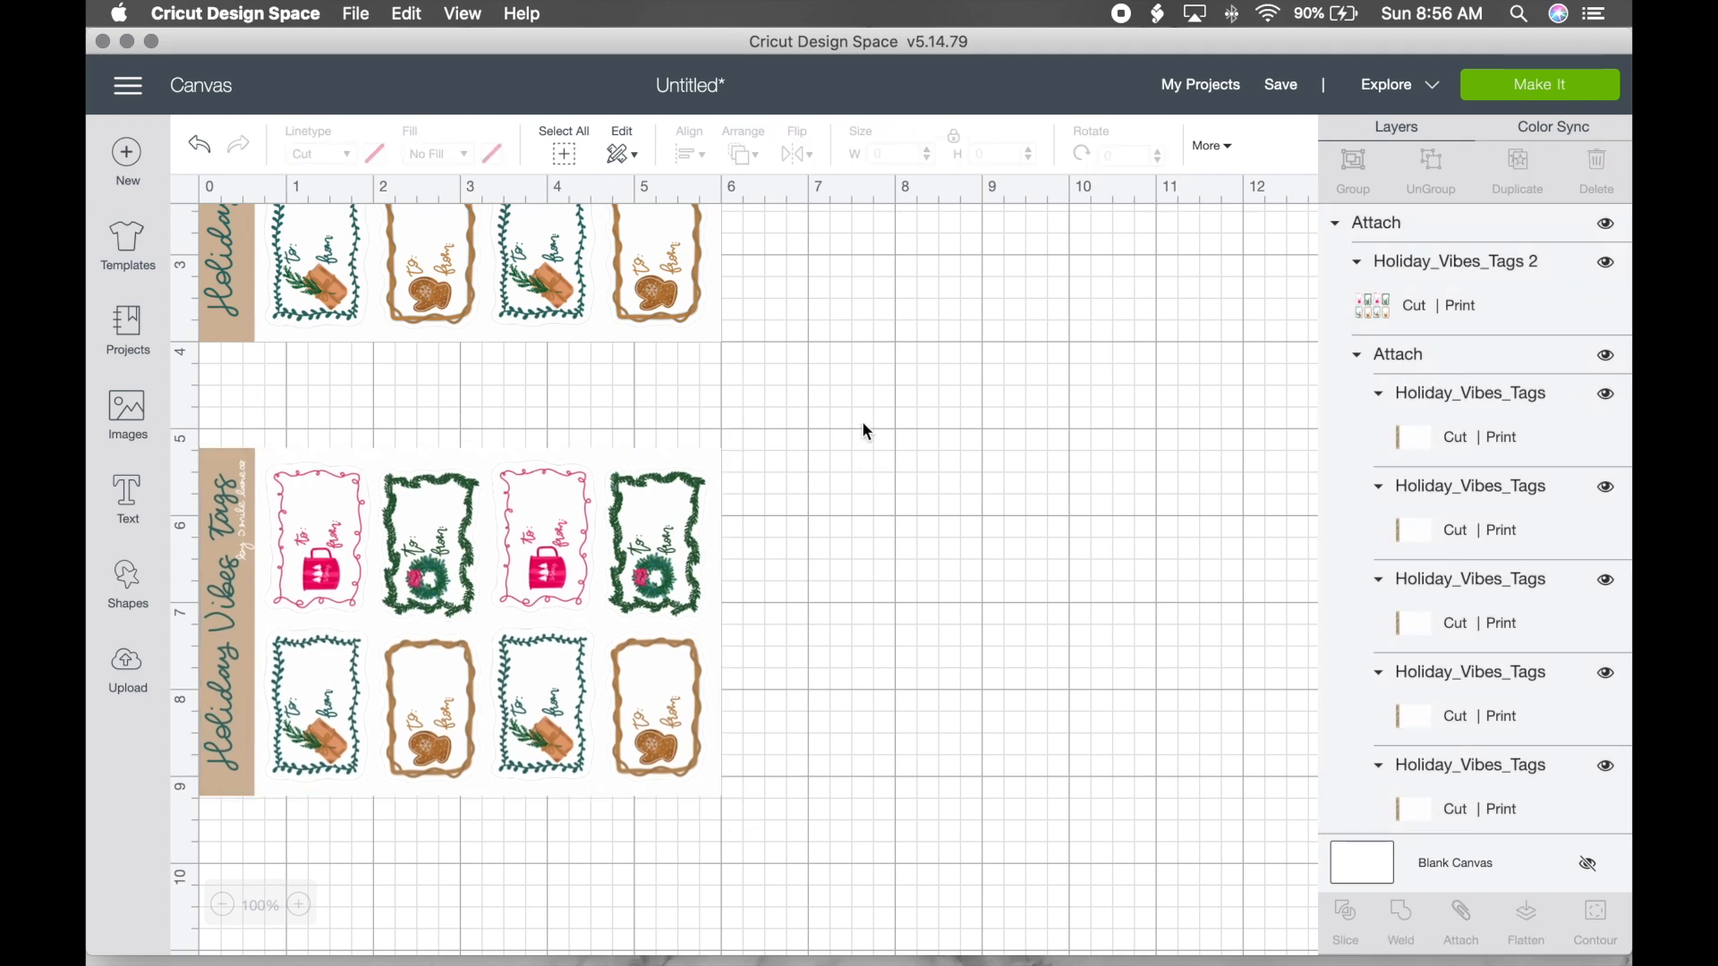
Step: Insert the uploaded You Got This rainbow image onto the canvas
scroll(864, 430, up, 3)
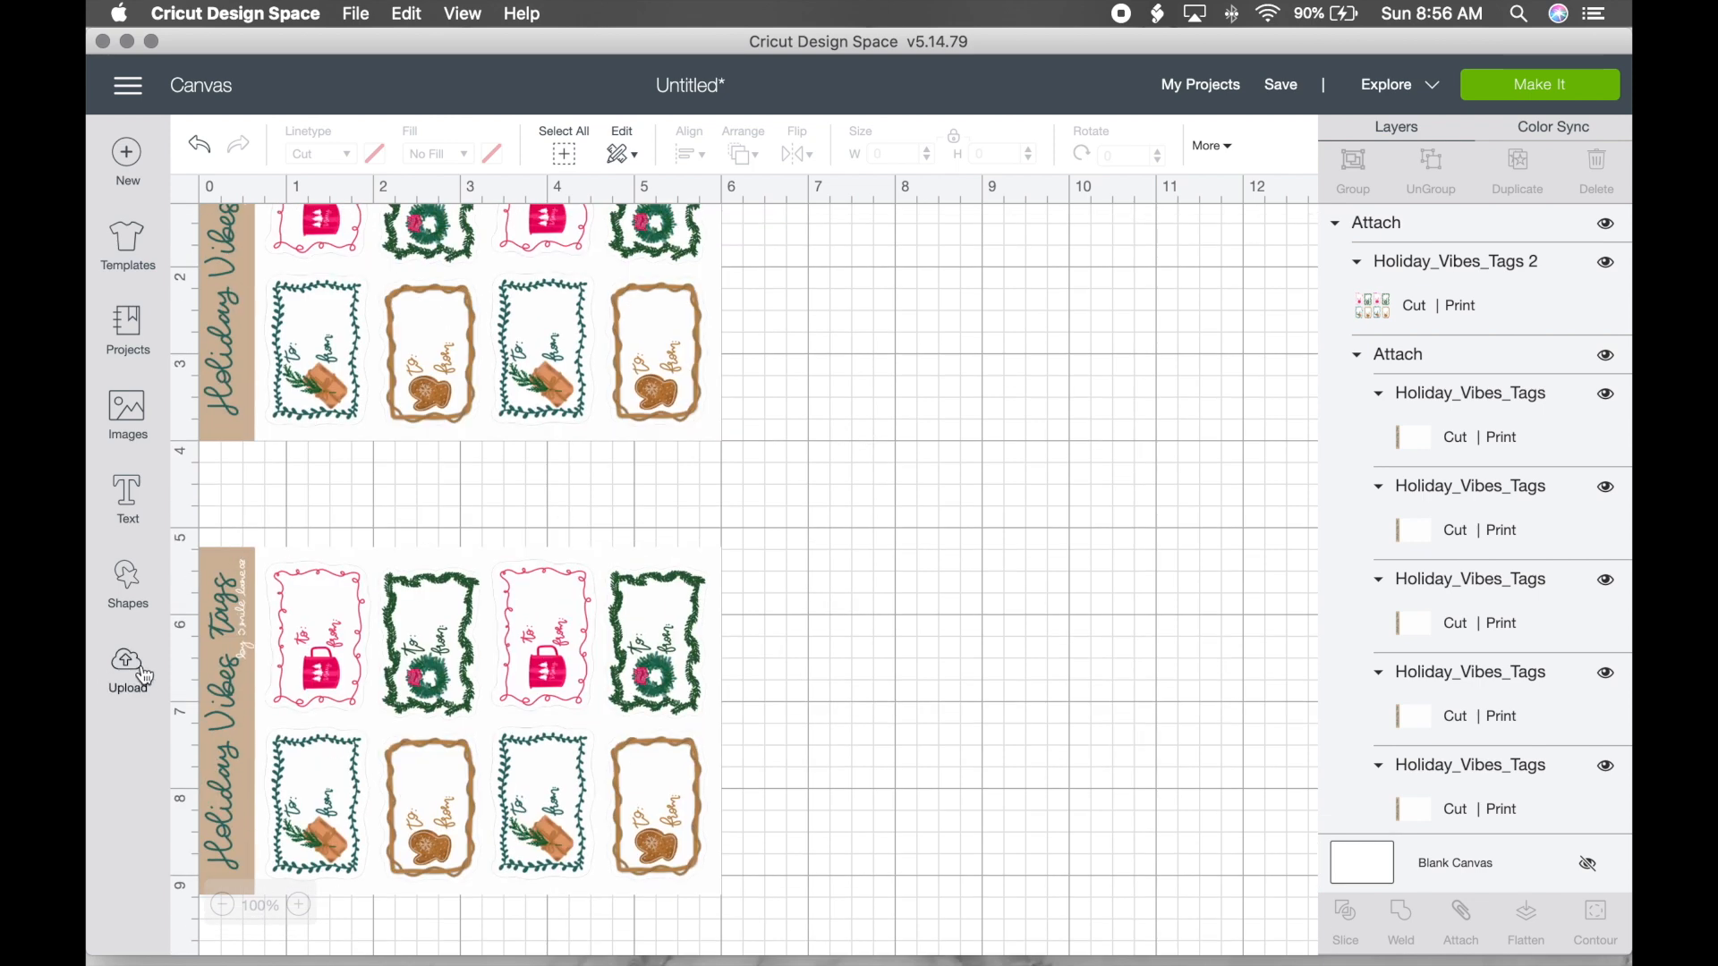
click(128, 666)
scroll(622, 633, down, 10)
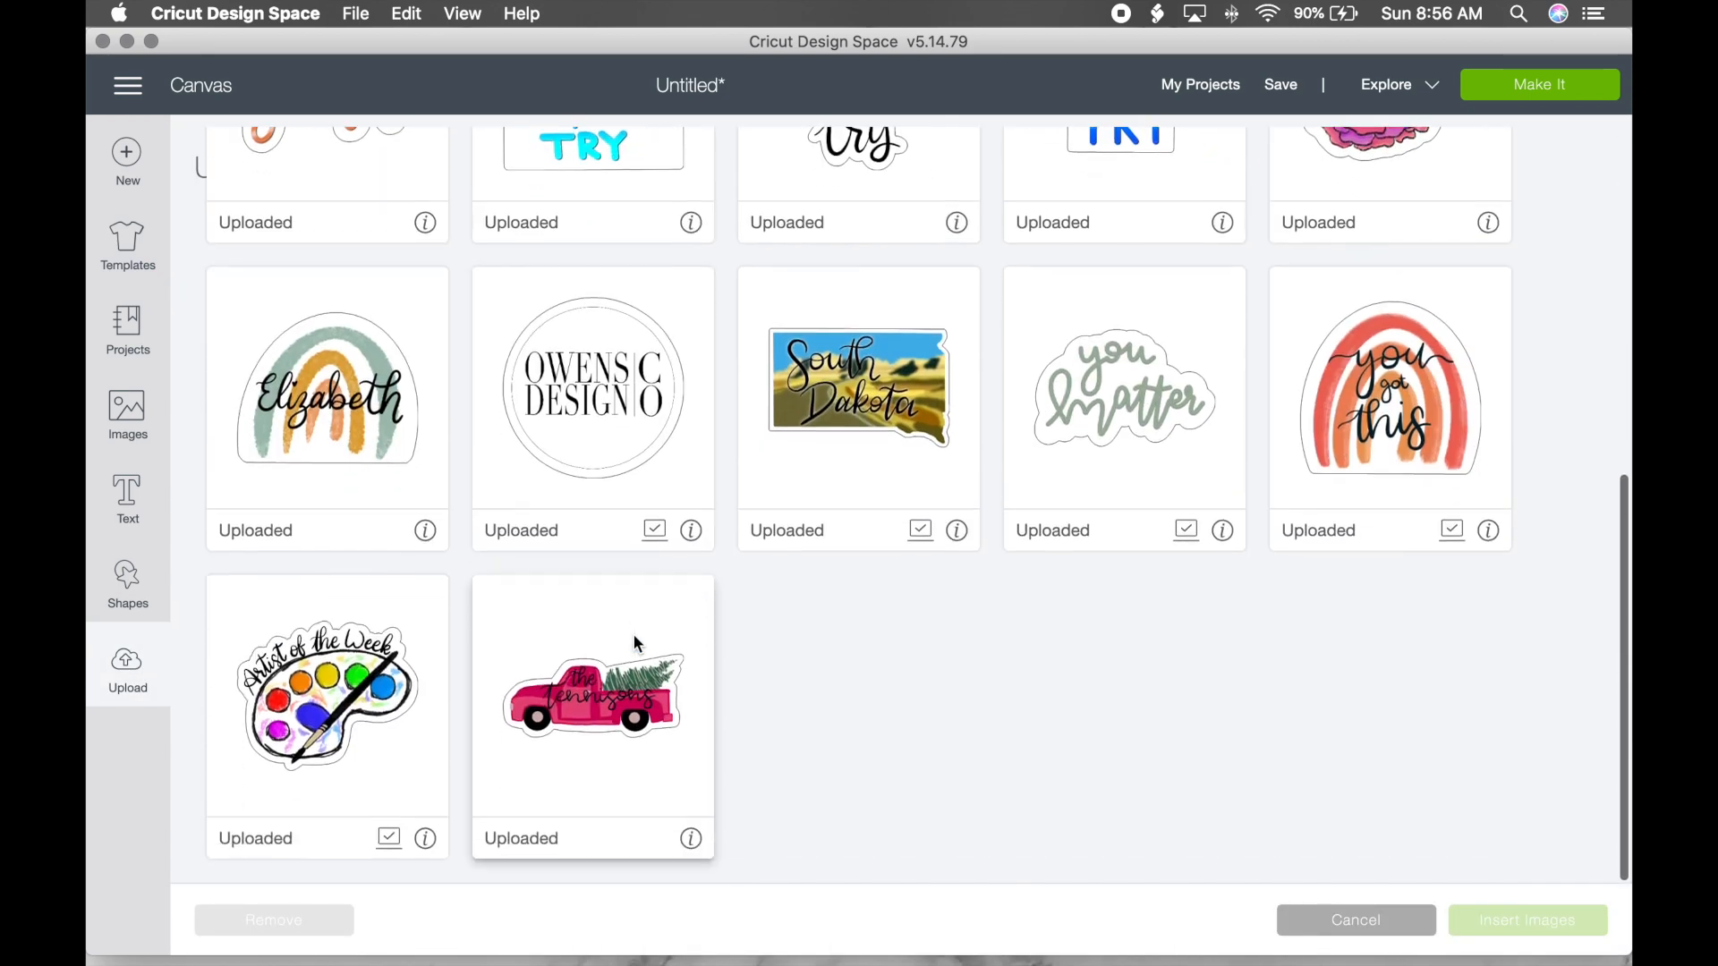
click(1401, 494)
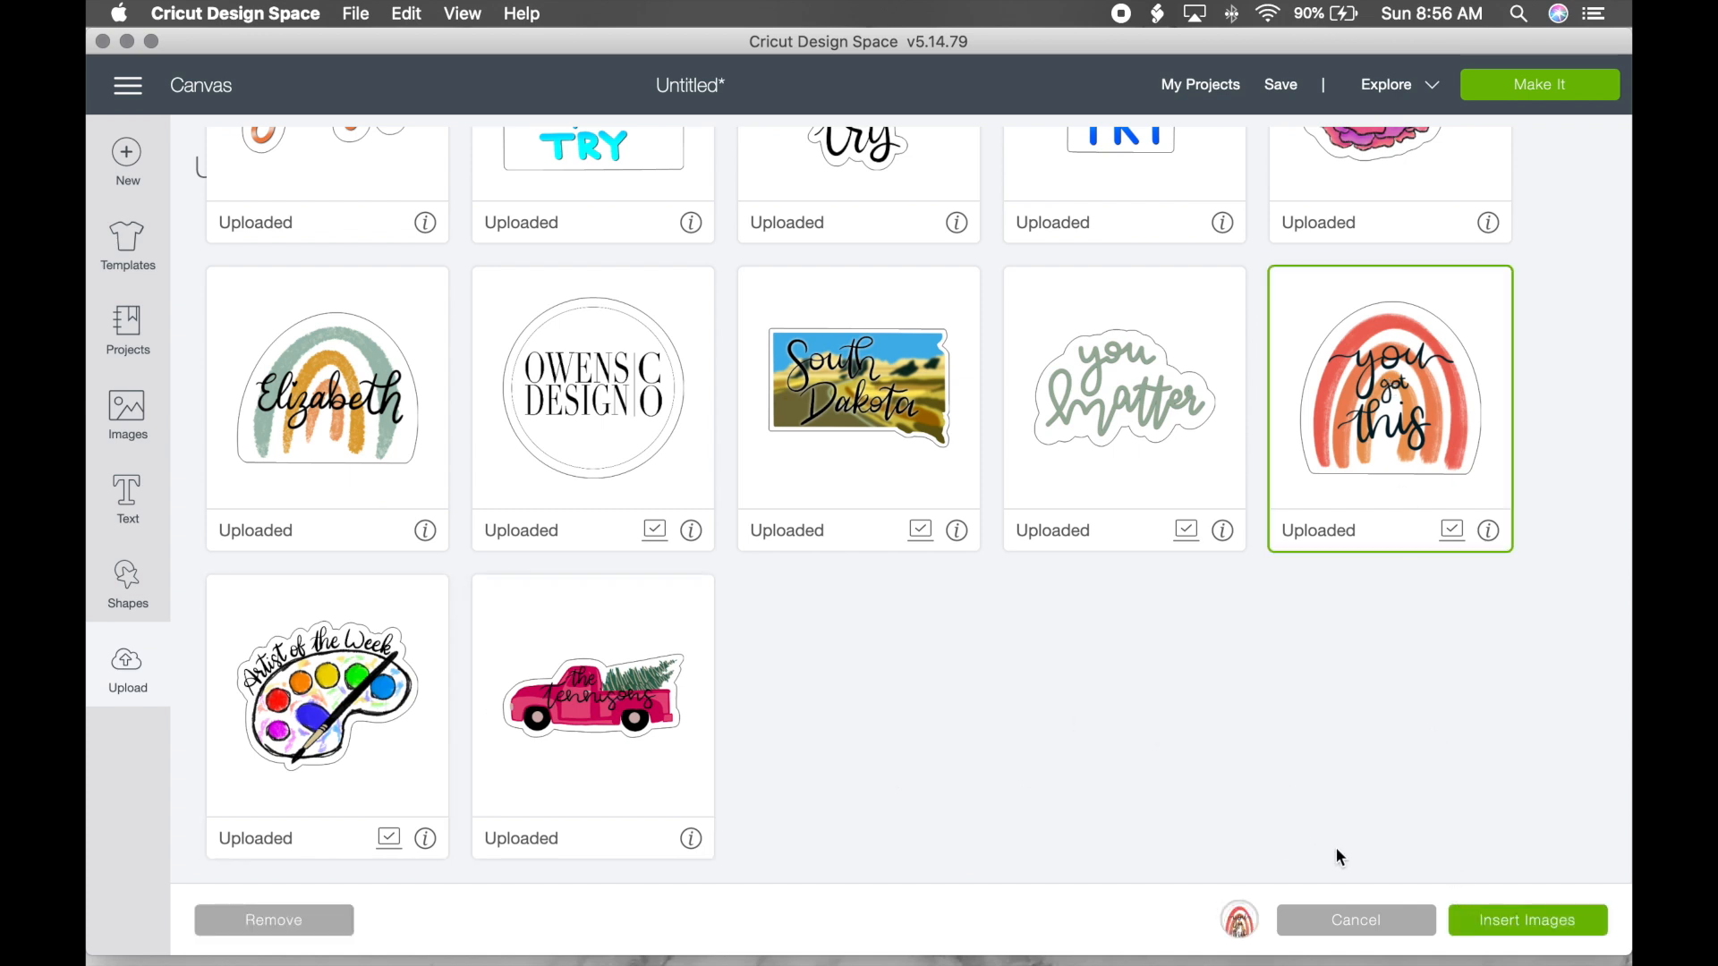
click(1539, 914)
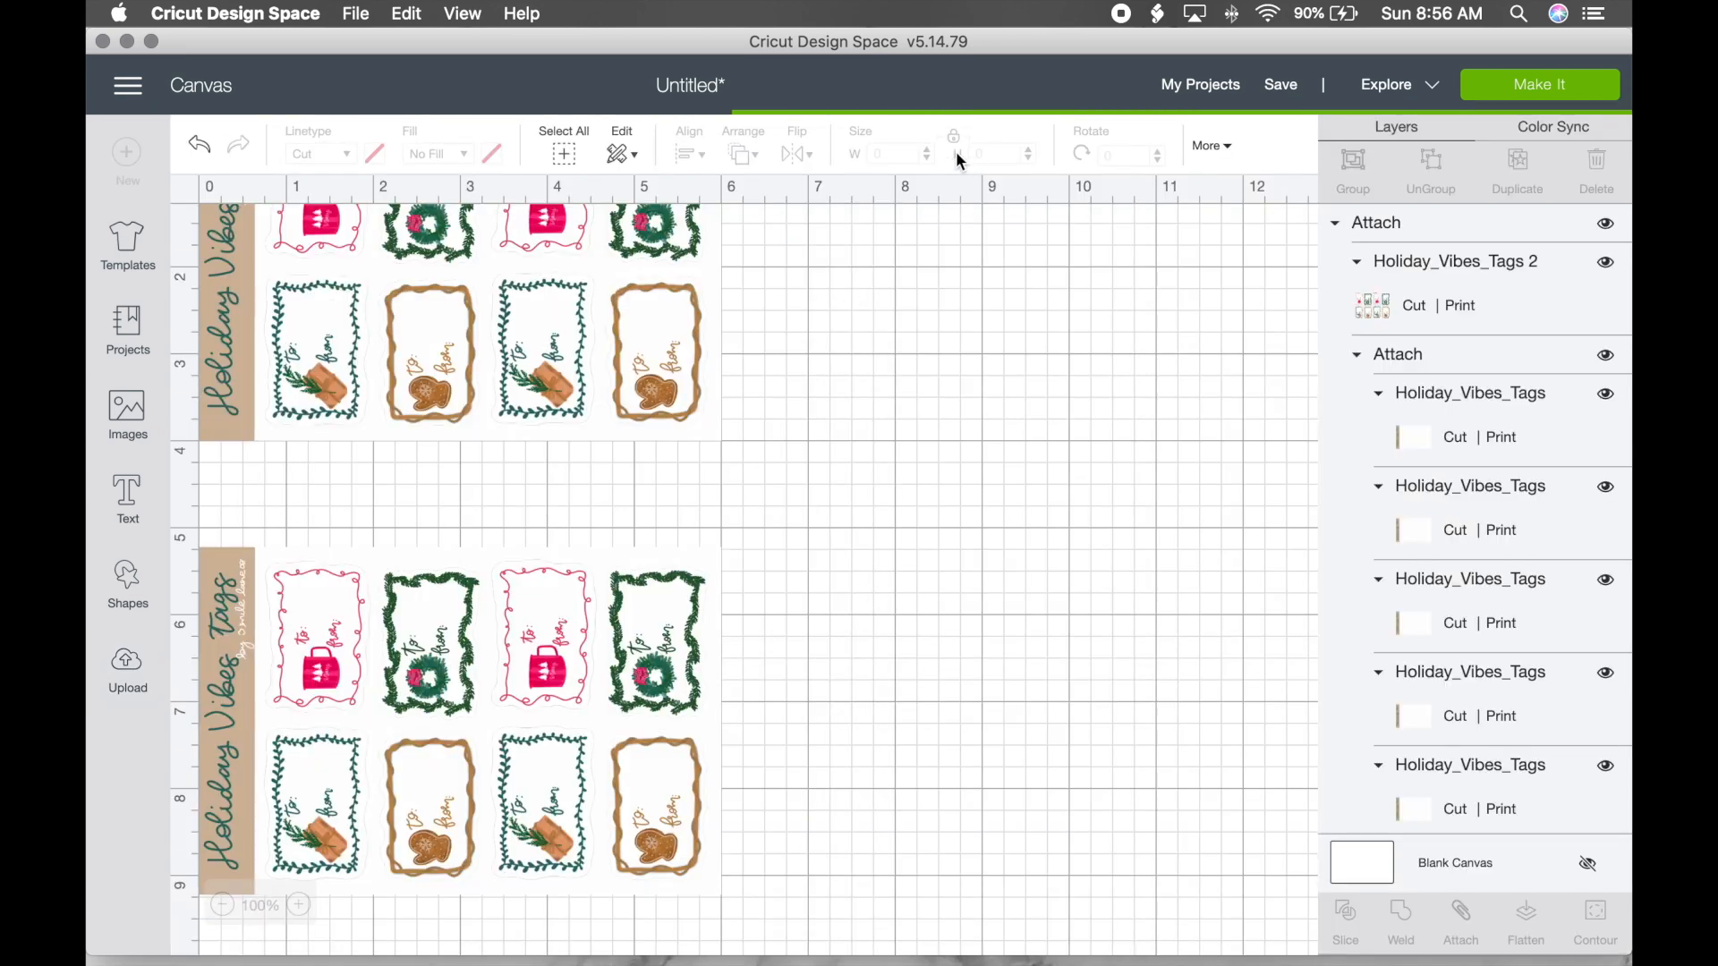
Step: Resize the rainbow to 1 in wide and place it in the gap between sheets
click(893, 154)
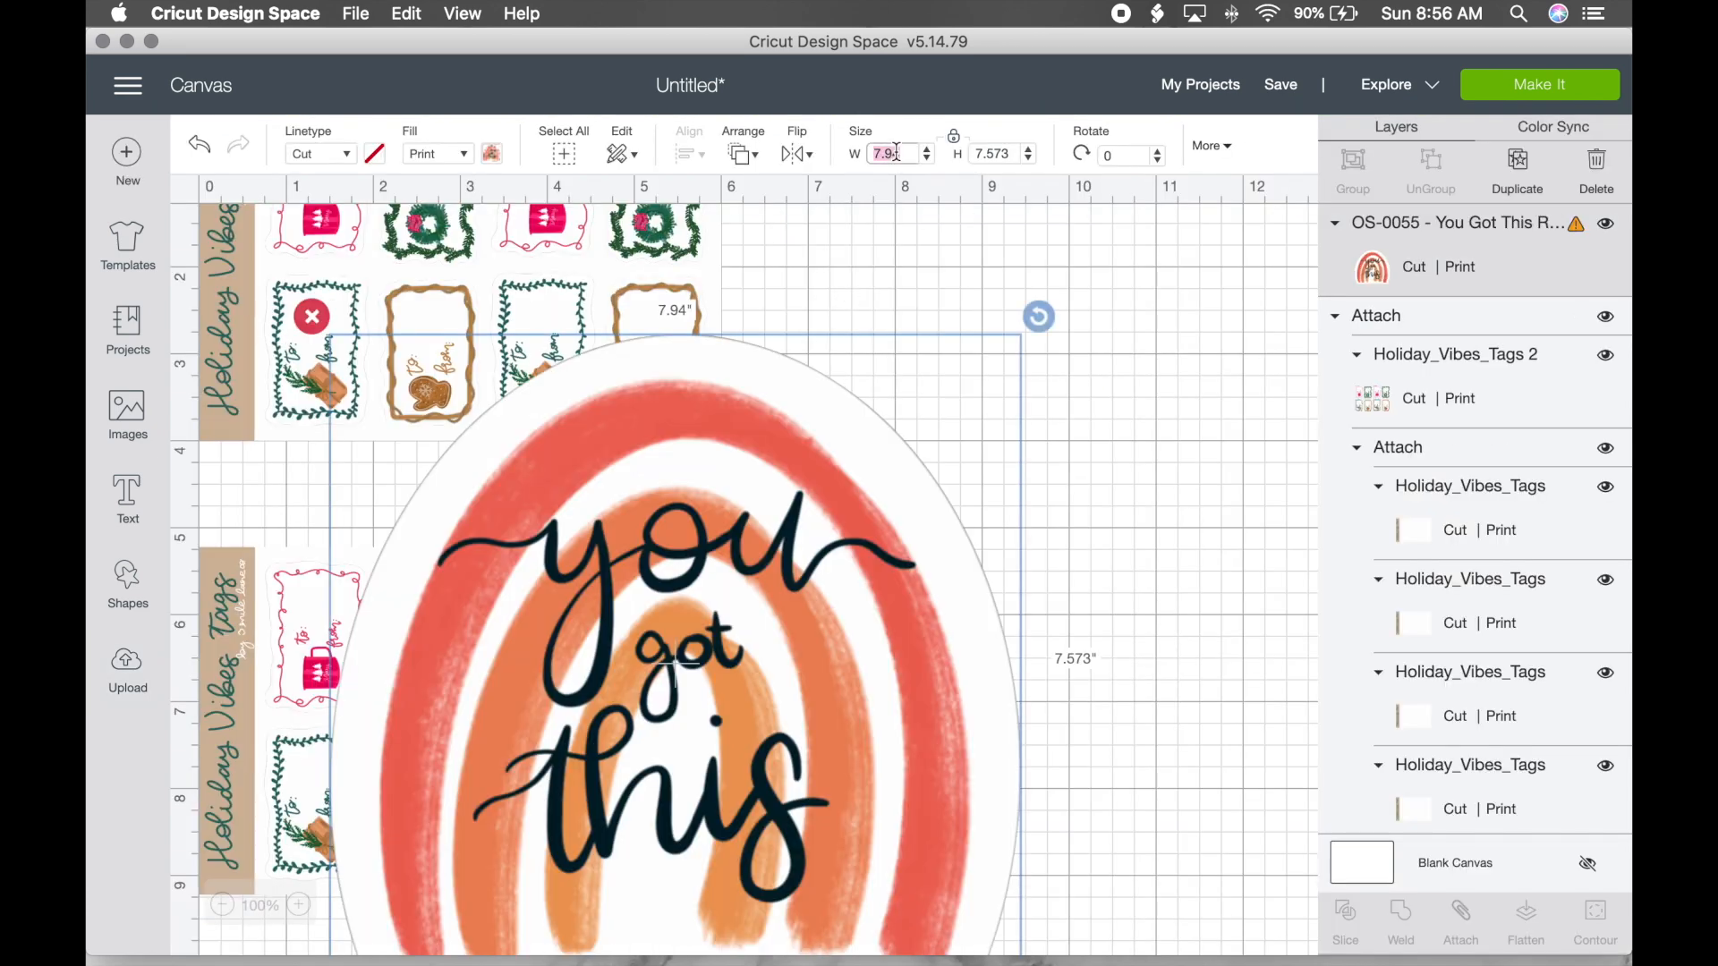
text(1)
key(Return)
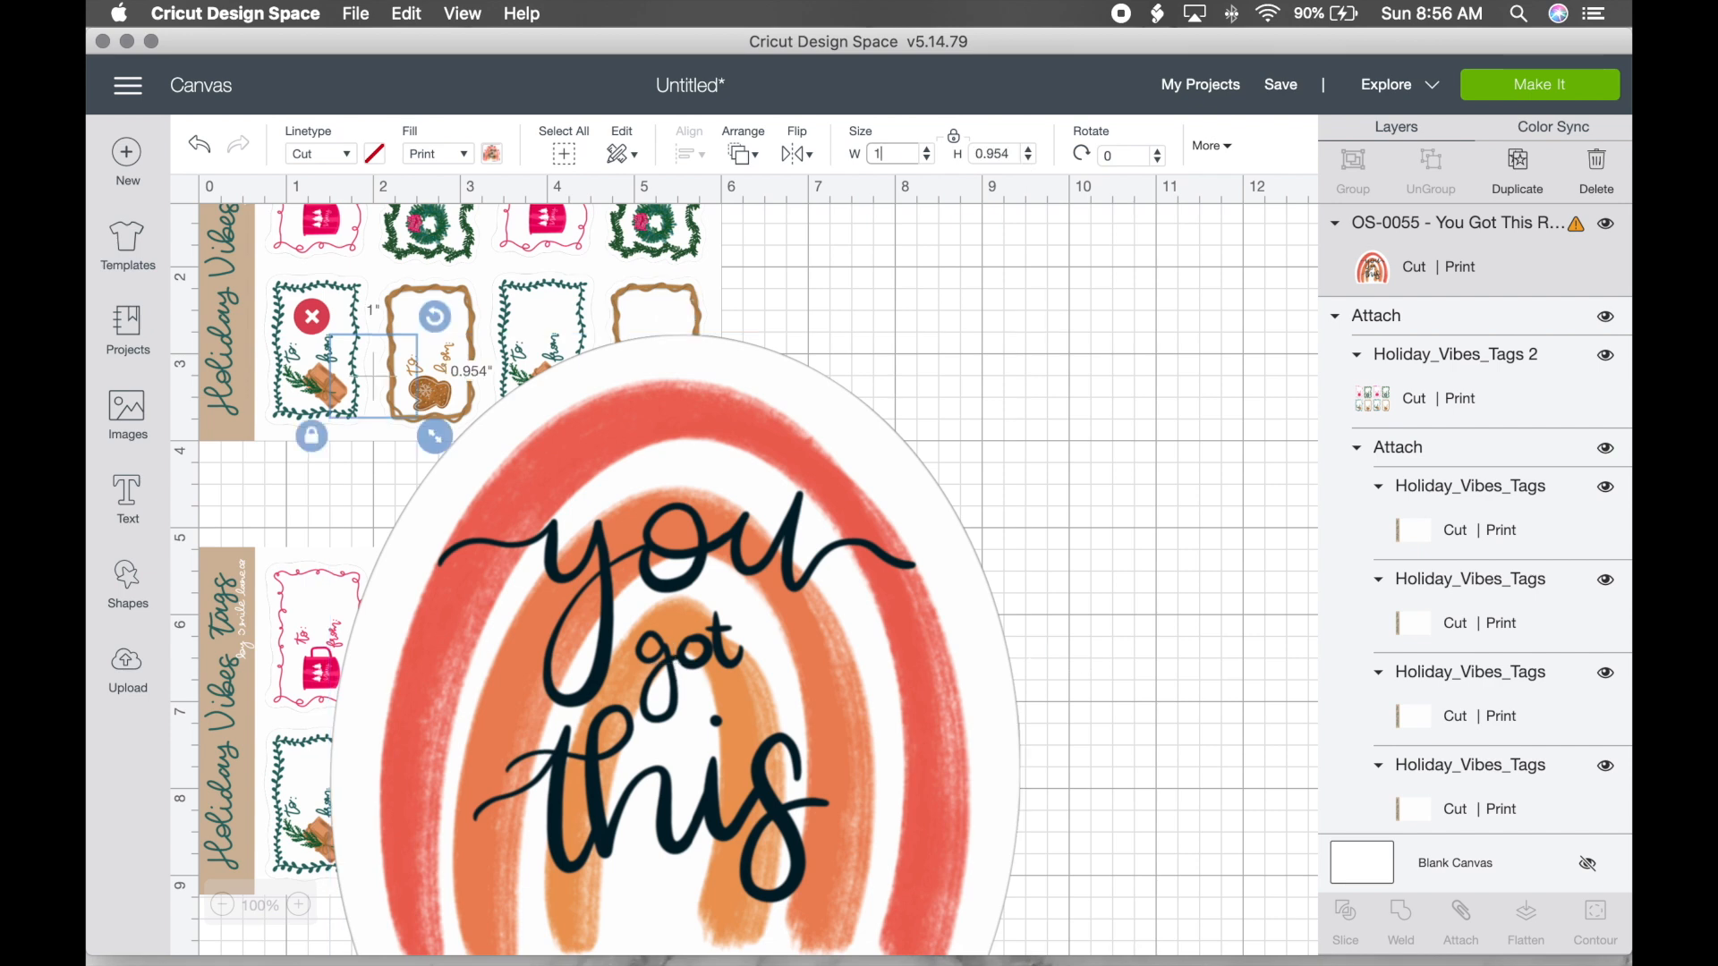
drag(392, 390, 261, 503)
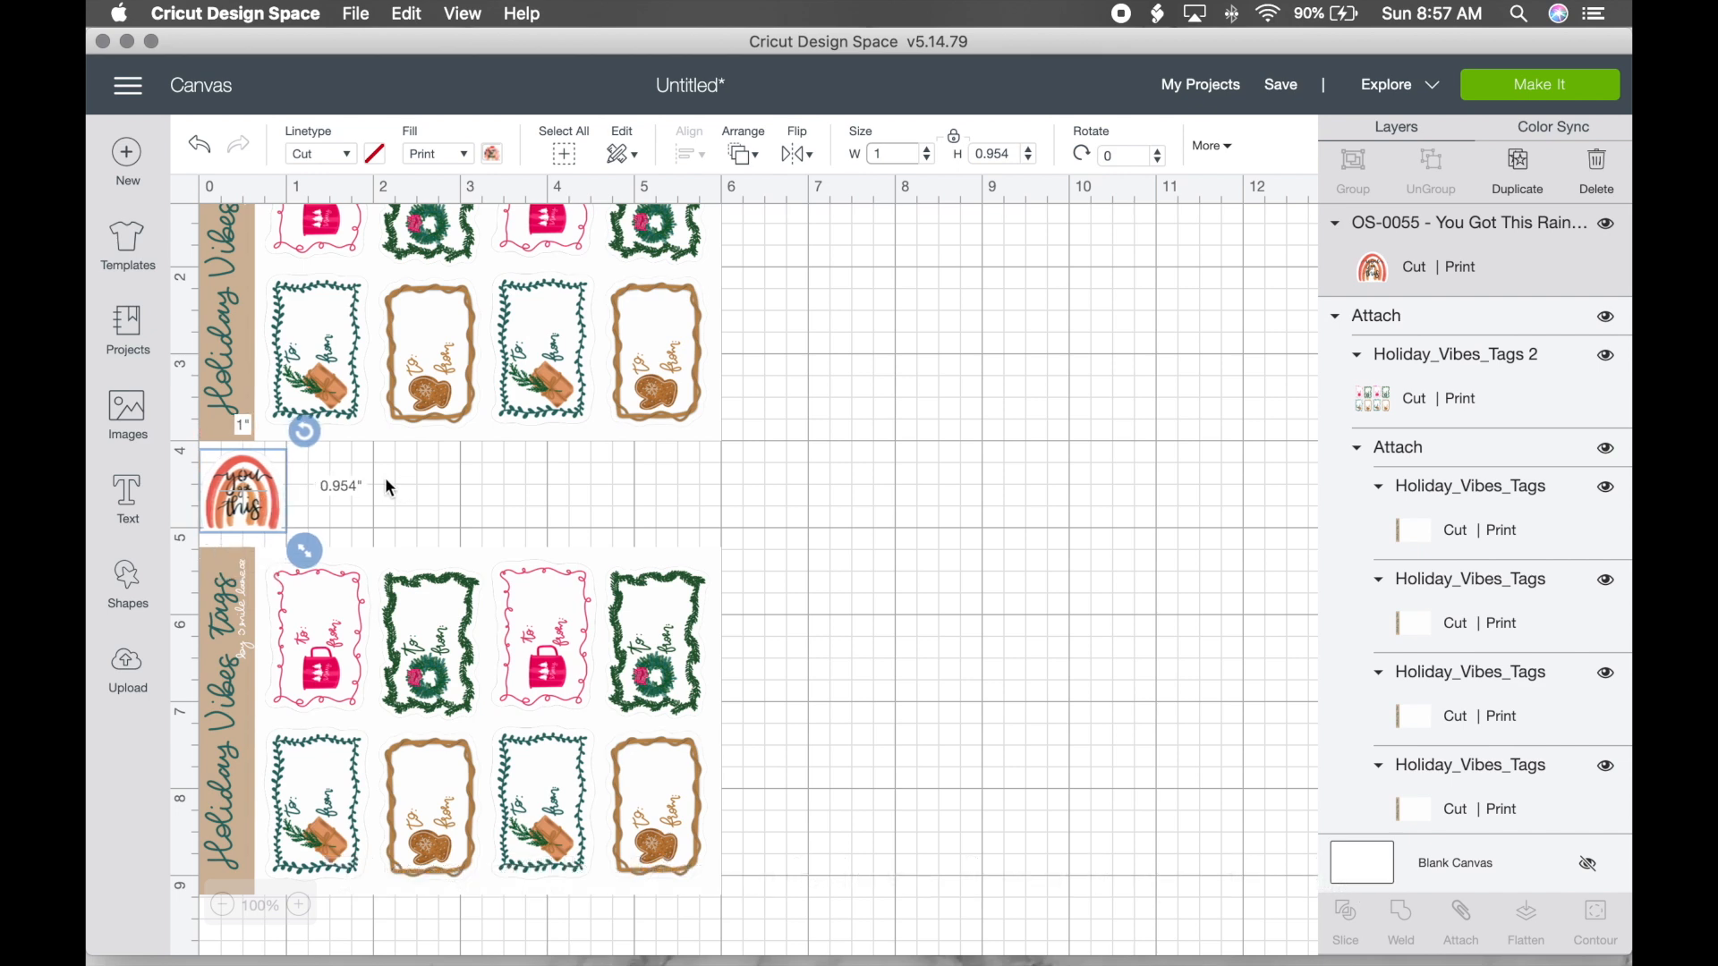
Step: Duplicate the rainbow three times and spread the four stickers in a row across the gap
click(1525, 164)
click(1527, 164)
click(1526, 165)
drag(361, 609, 738, 497)
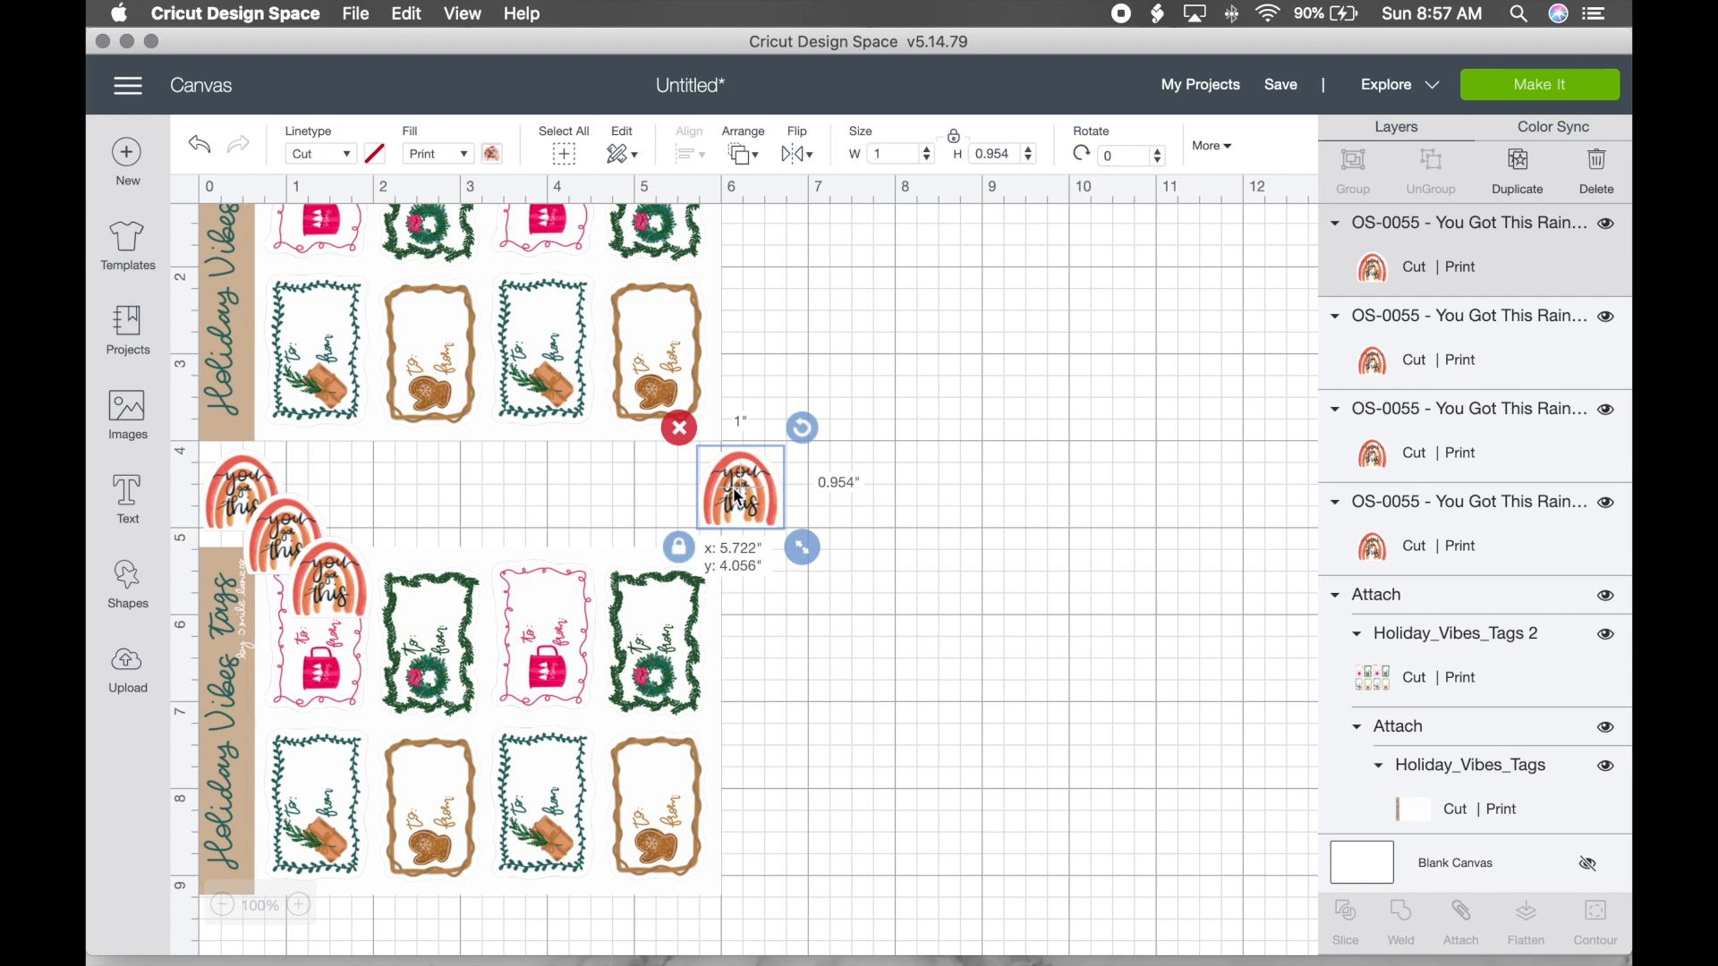
drag(738, 497, 738, 499)
drag(344, 588, 650, 501)
drag(296, 540, 555, 495)
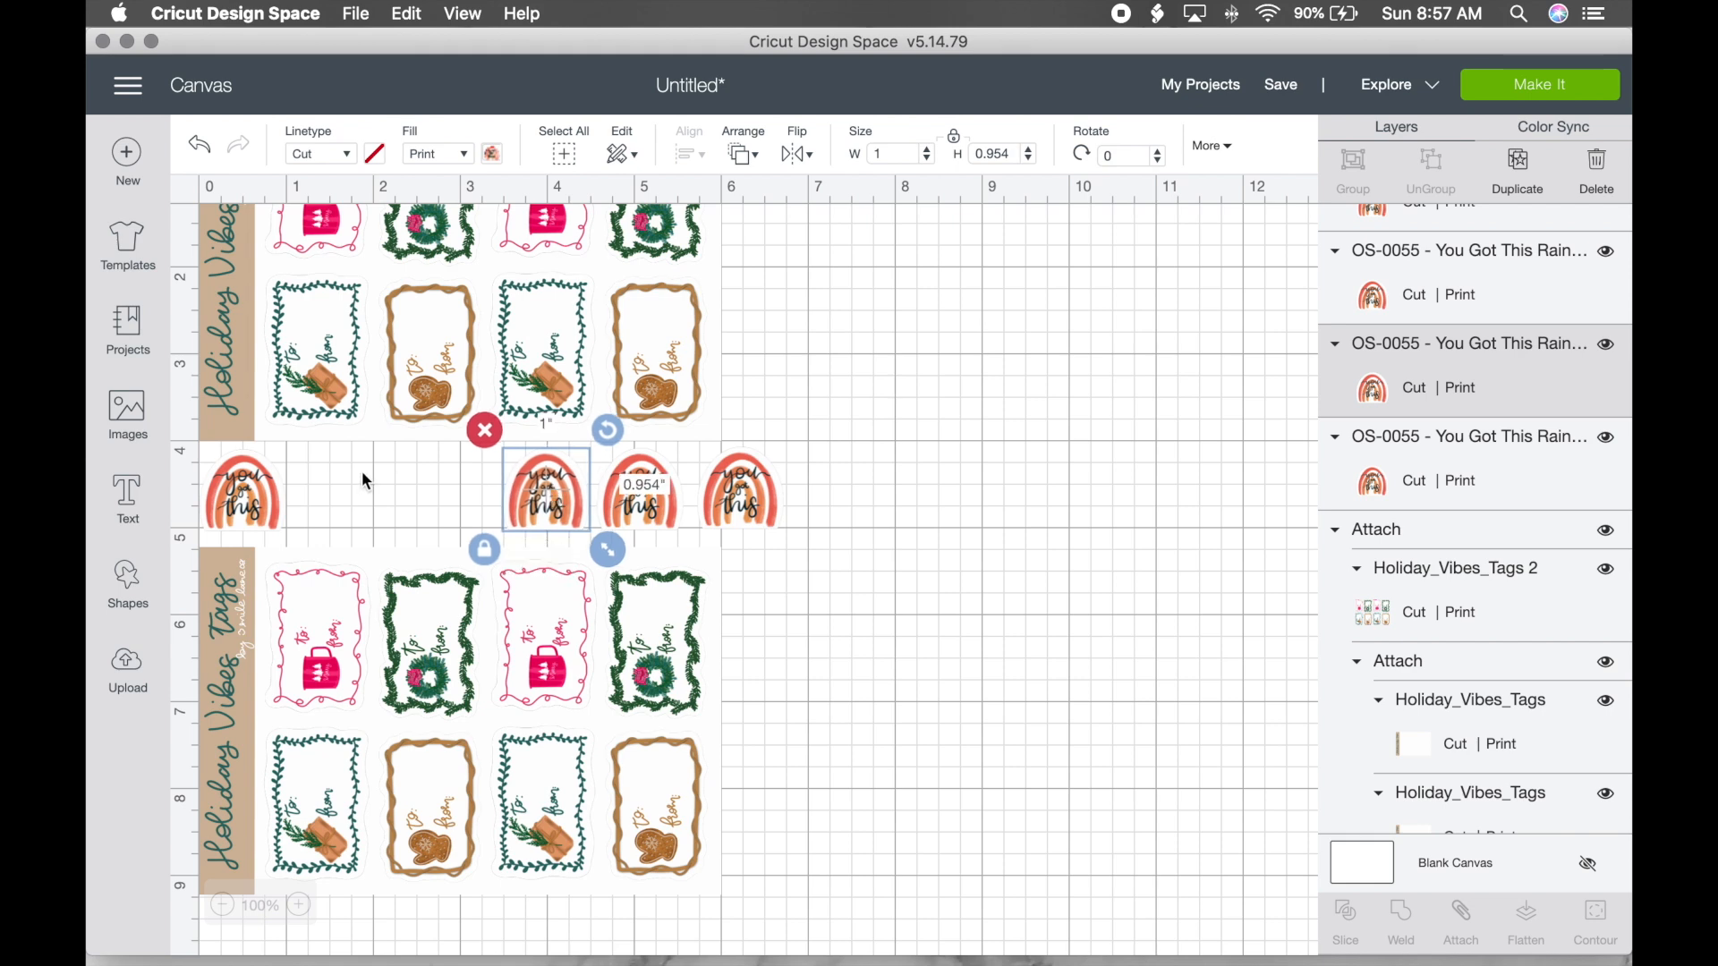
click(314, 534)
Step: Add a square shape and size it to 6.75 in wide by 9.25 in tall
click(127, 586)
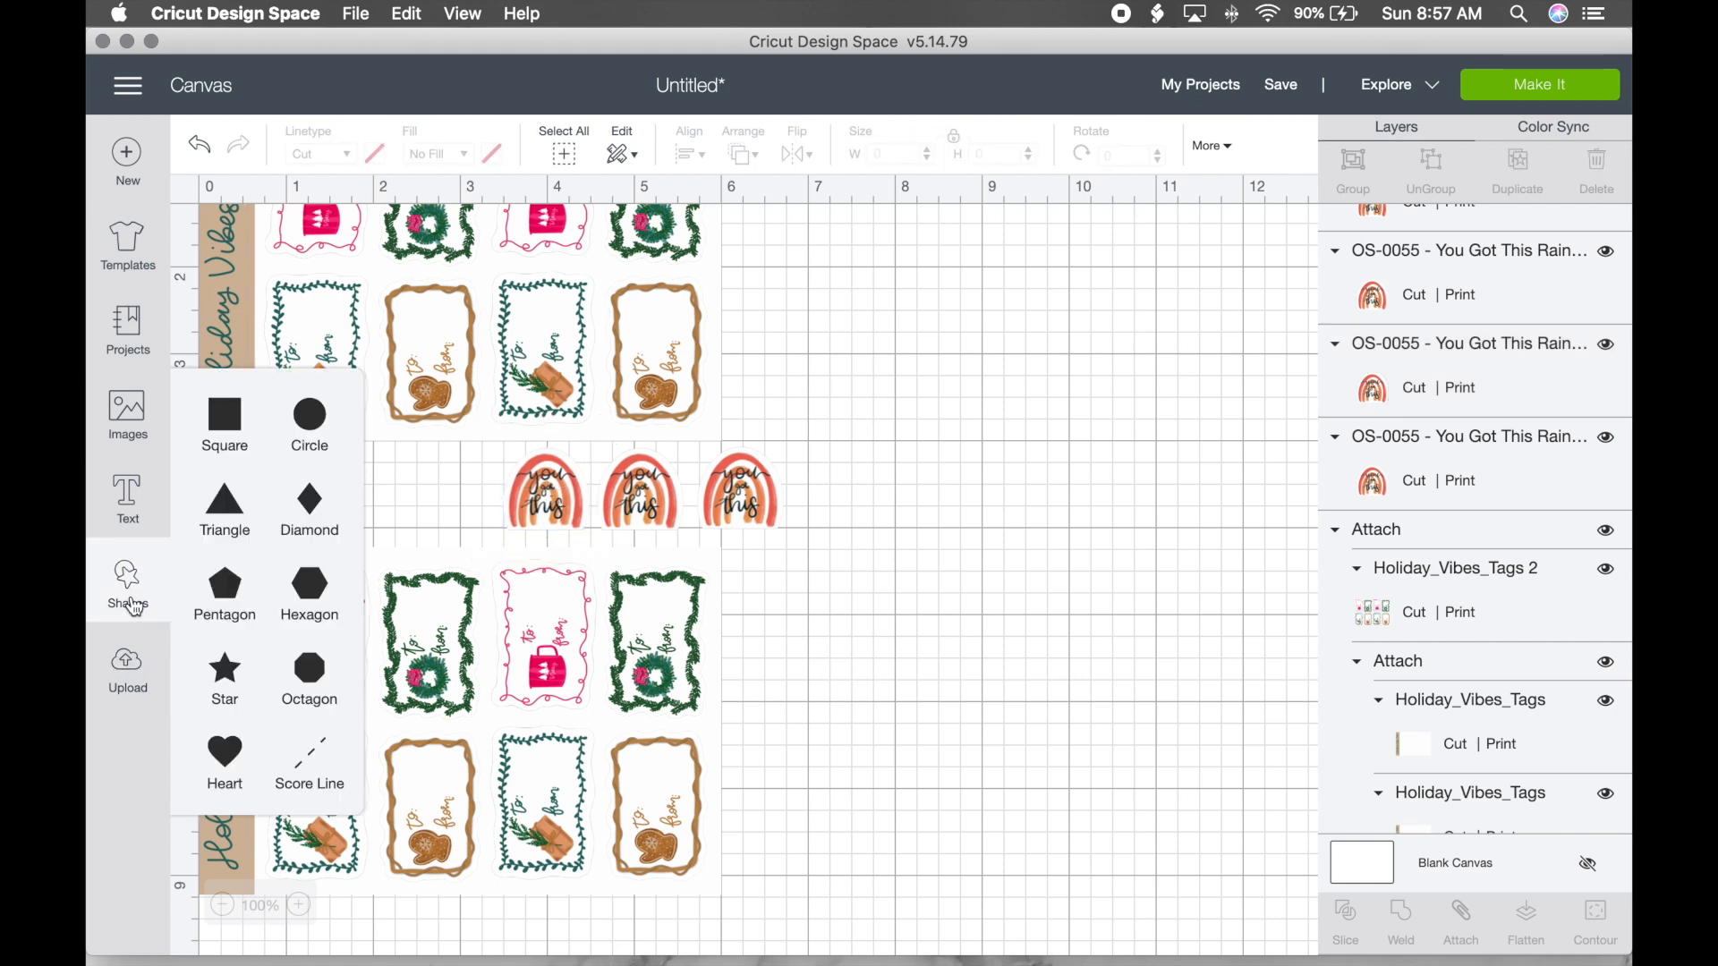
click(231, 418)
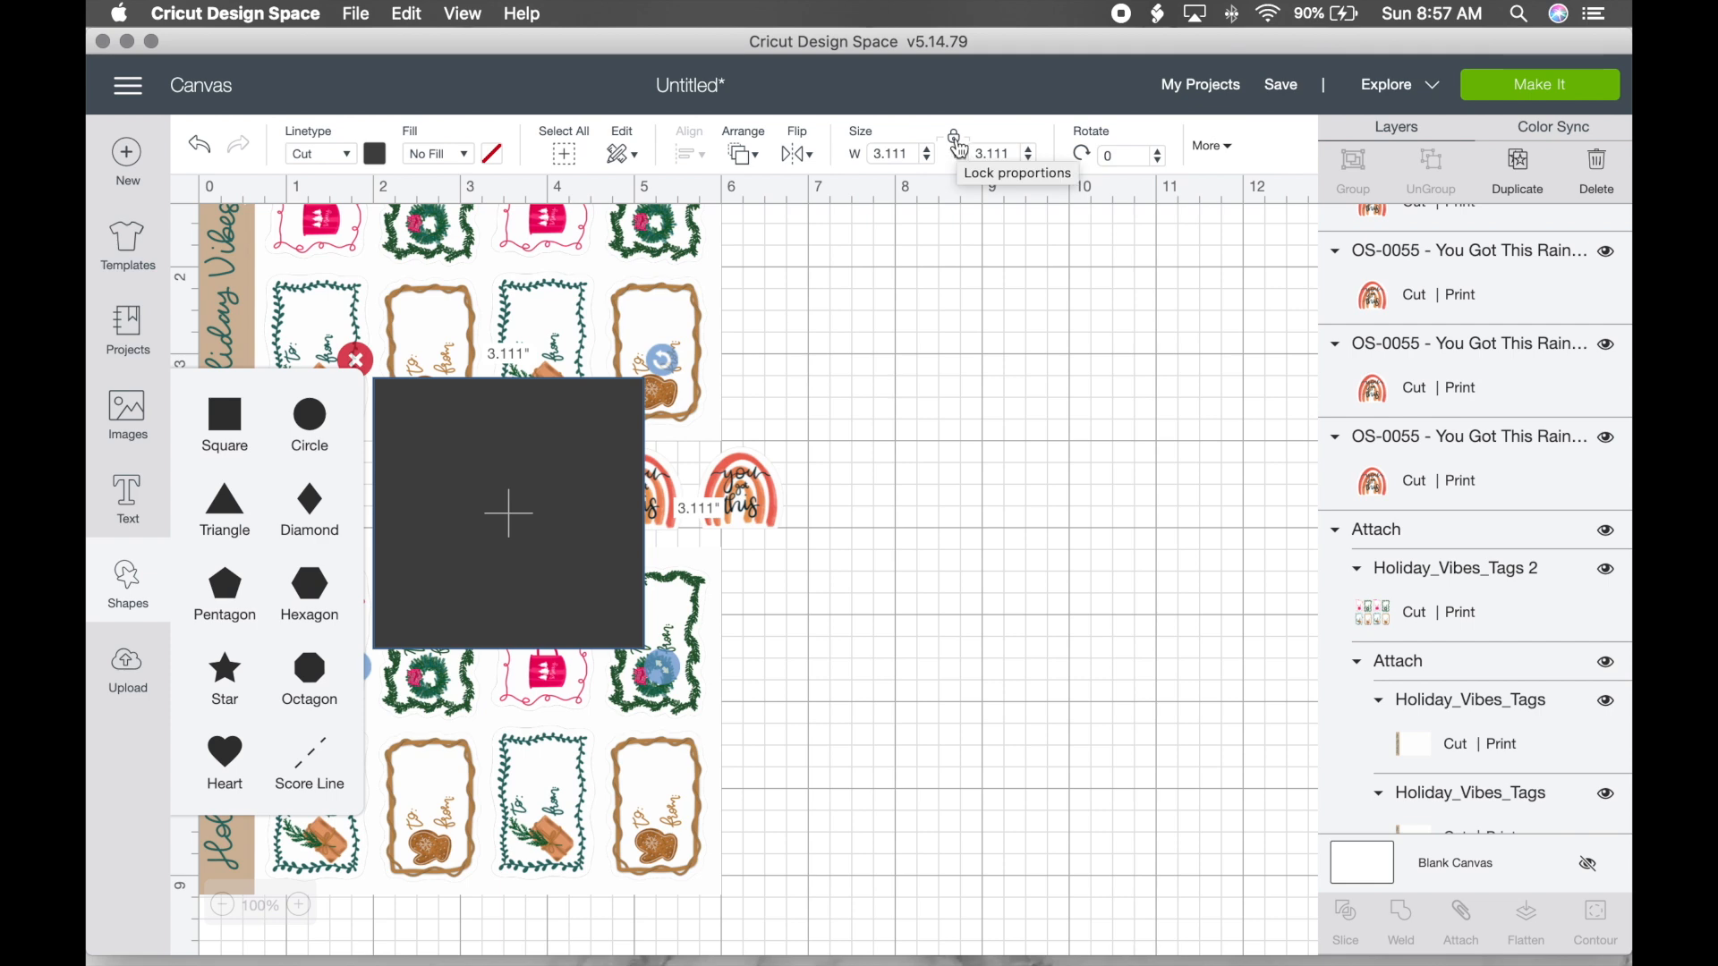
click(902, 152)
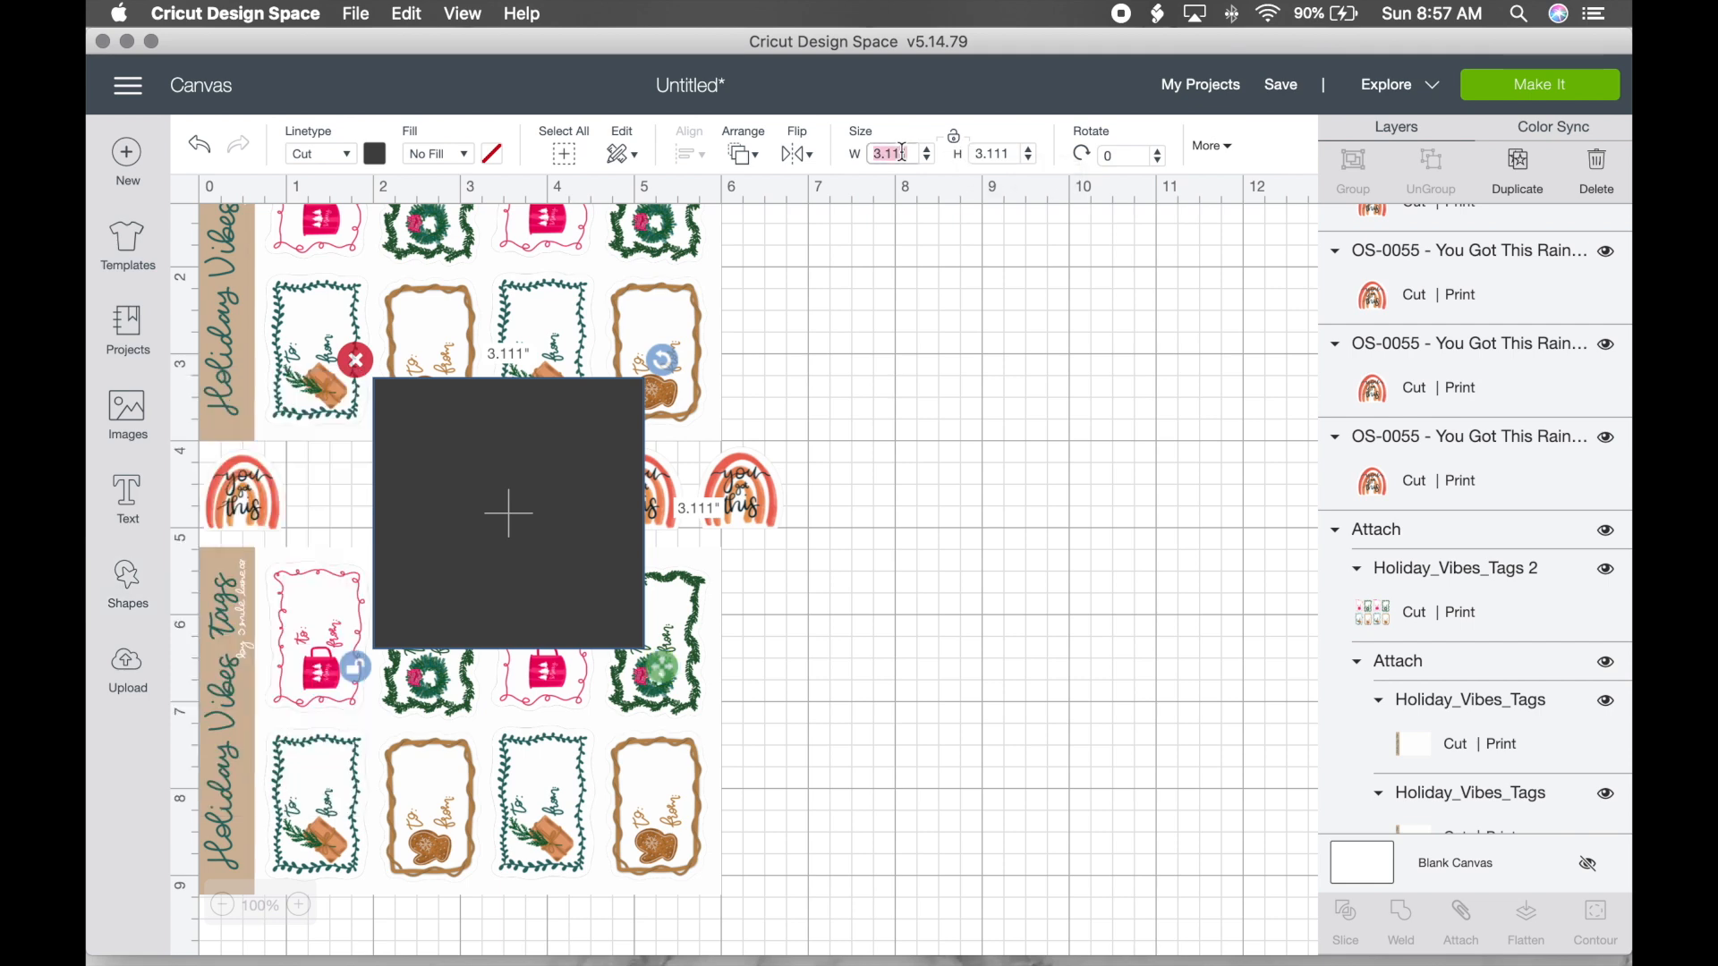
text(6.75)
key(Tab)
text(9.)
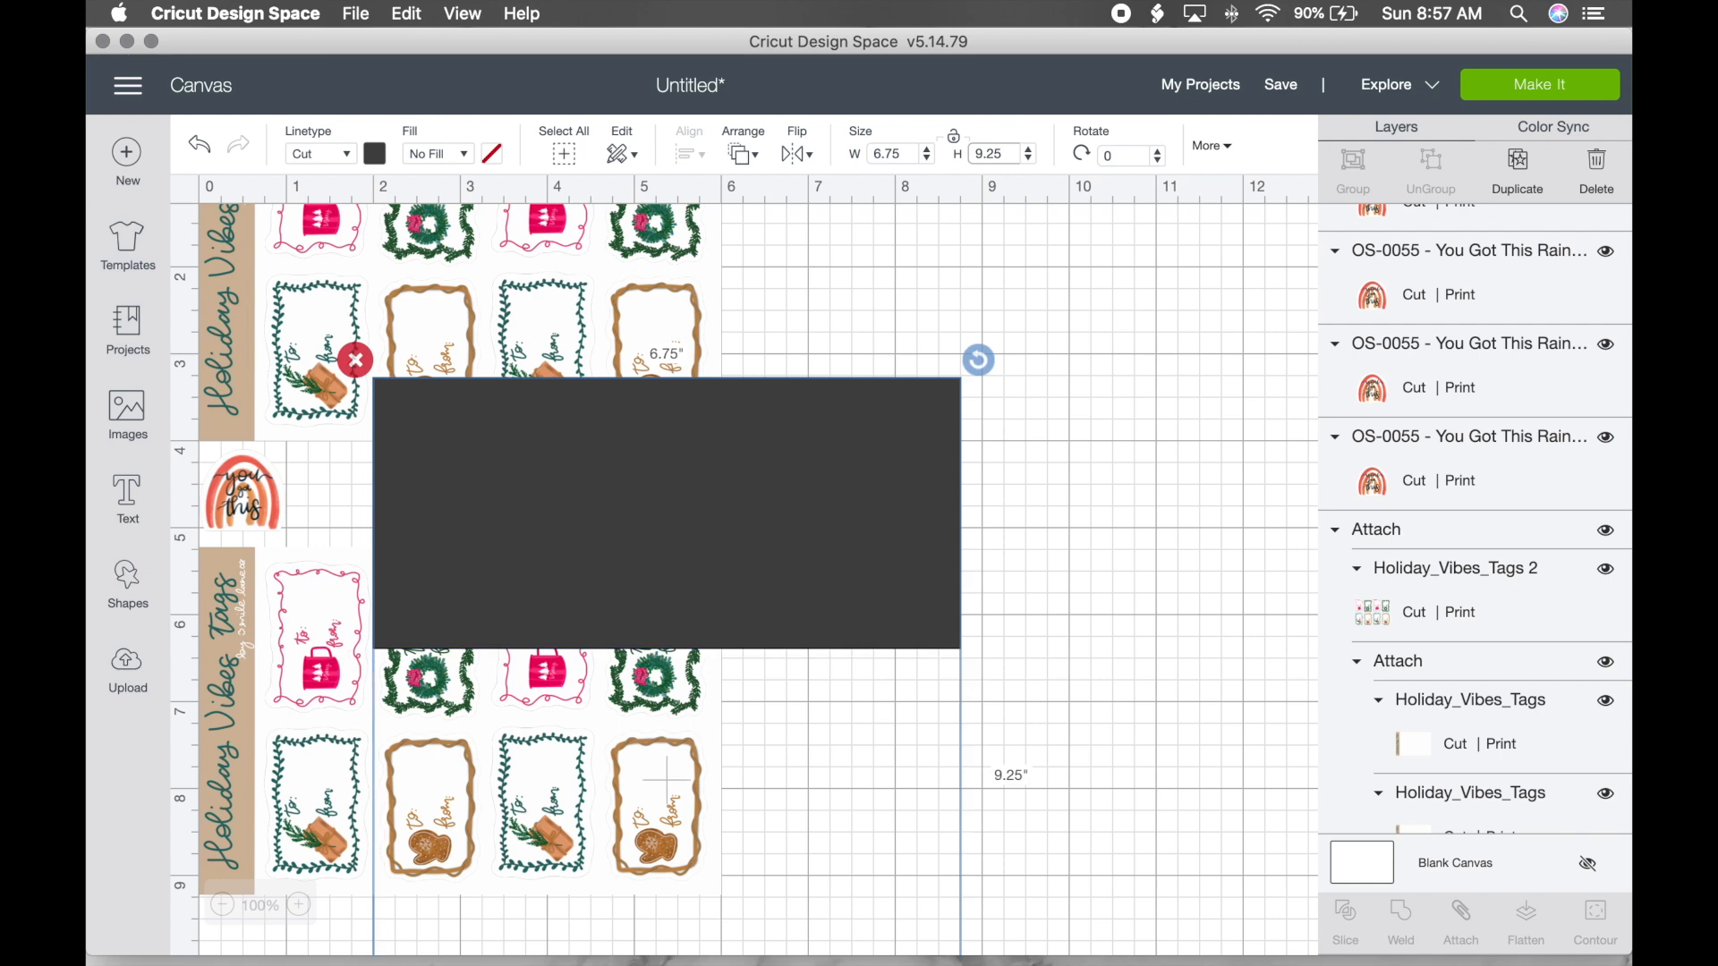
key(Return)
Step: Send the dark rectangle to the back and move it to the canvas origin
right_click(778, 490)
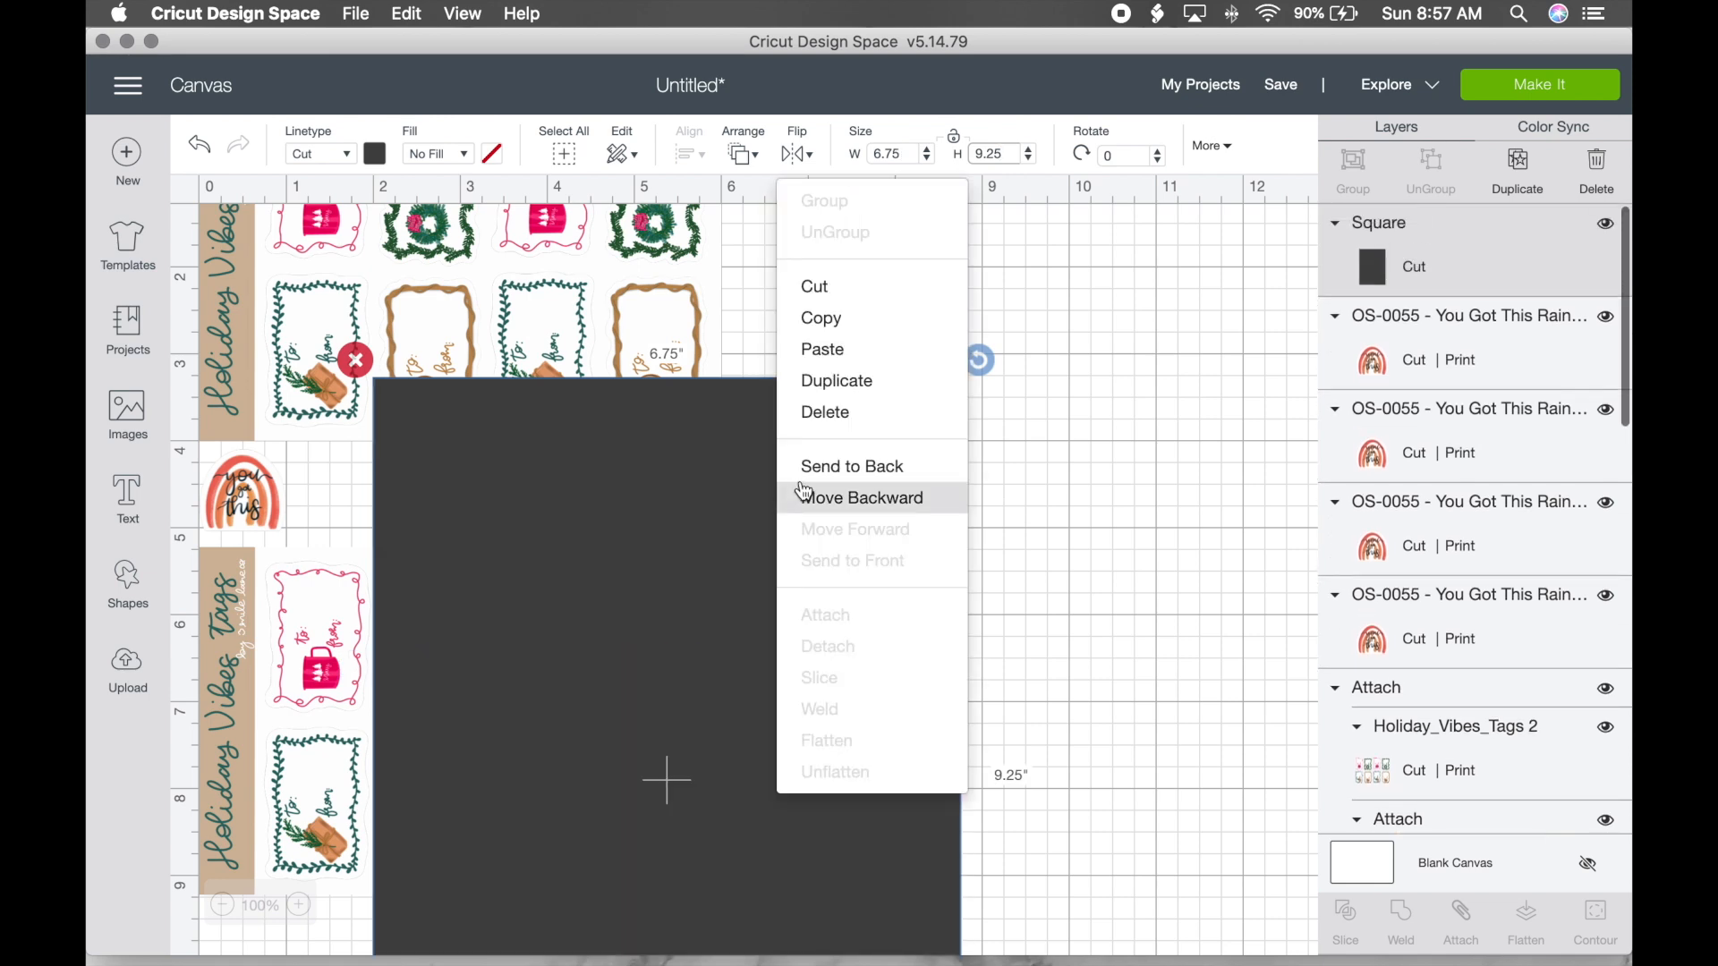
click(852, 473)
drag(924, 642, 748, 469)
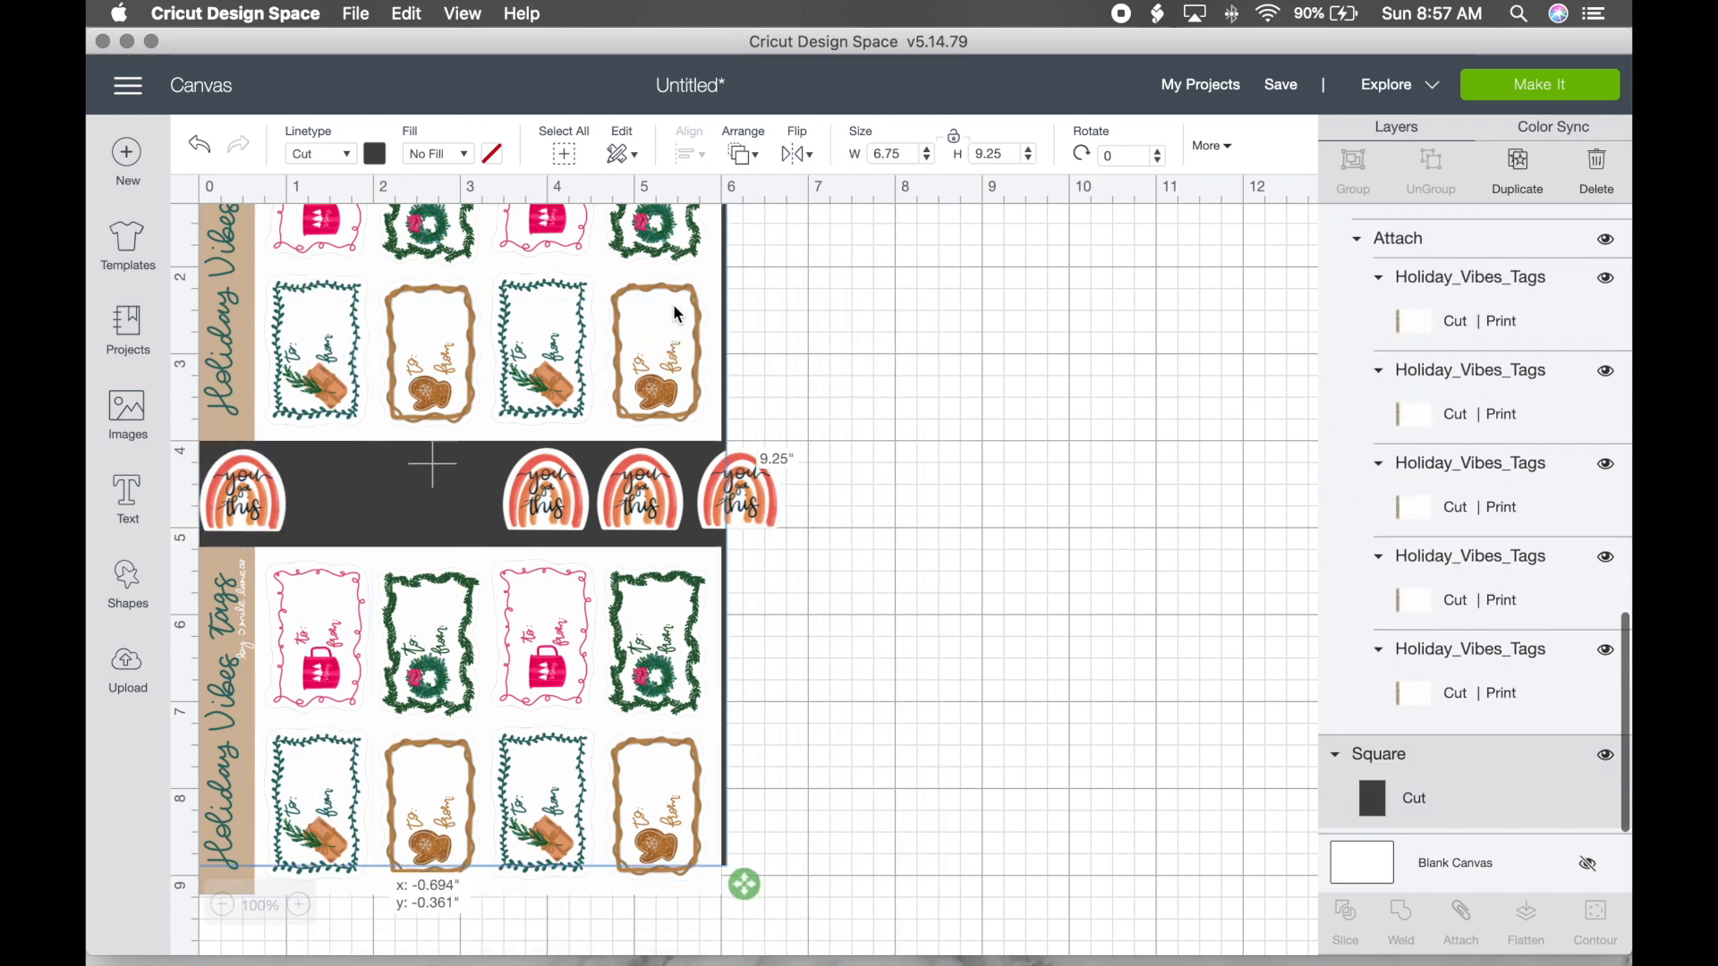
scroll(921, 392, up, 3)
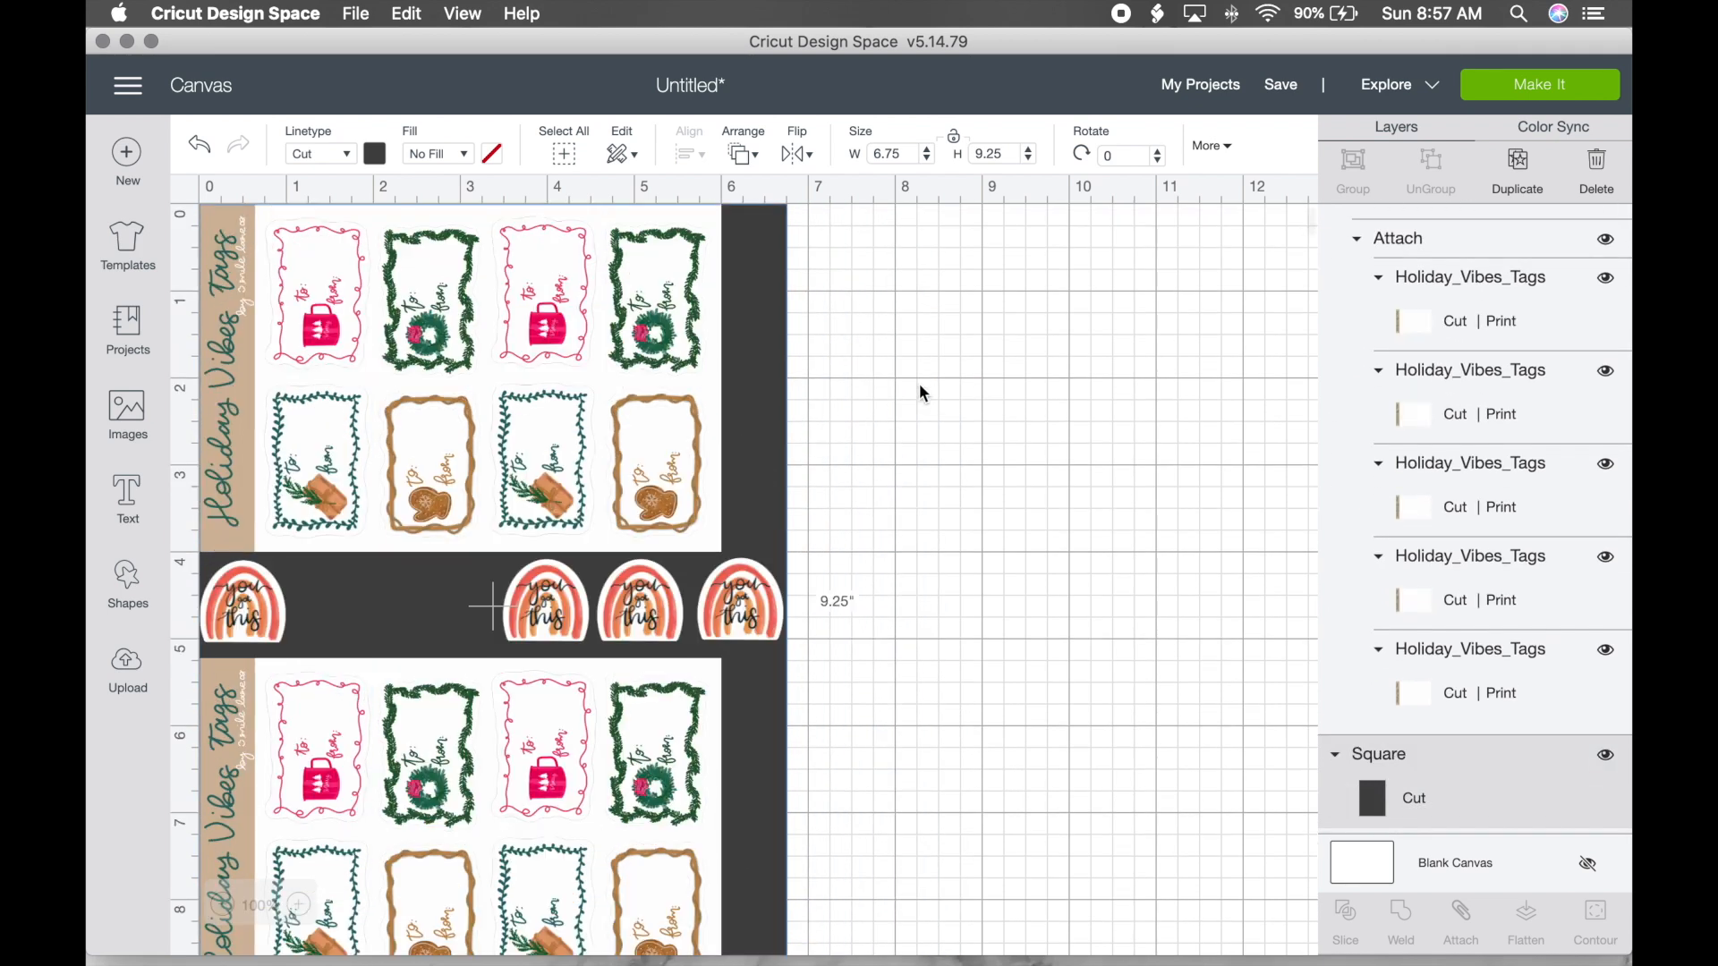
Step: Duplicate a rainbow sticker and place the copies into the row's gaps
click(566, 611)
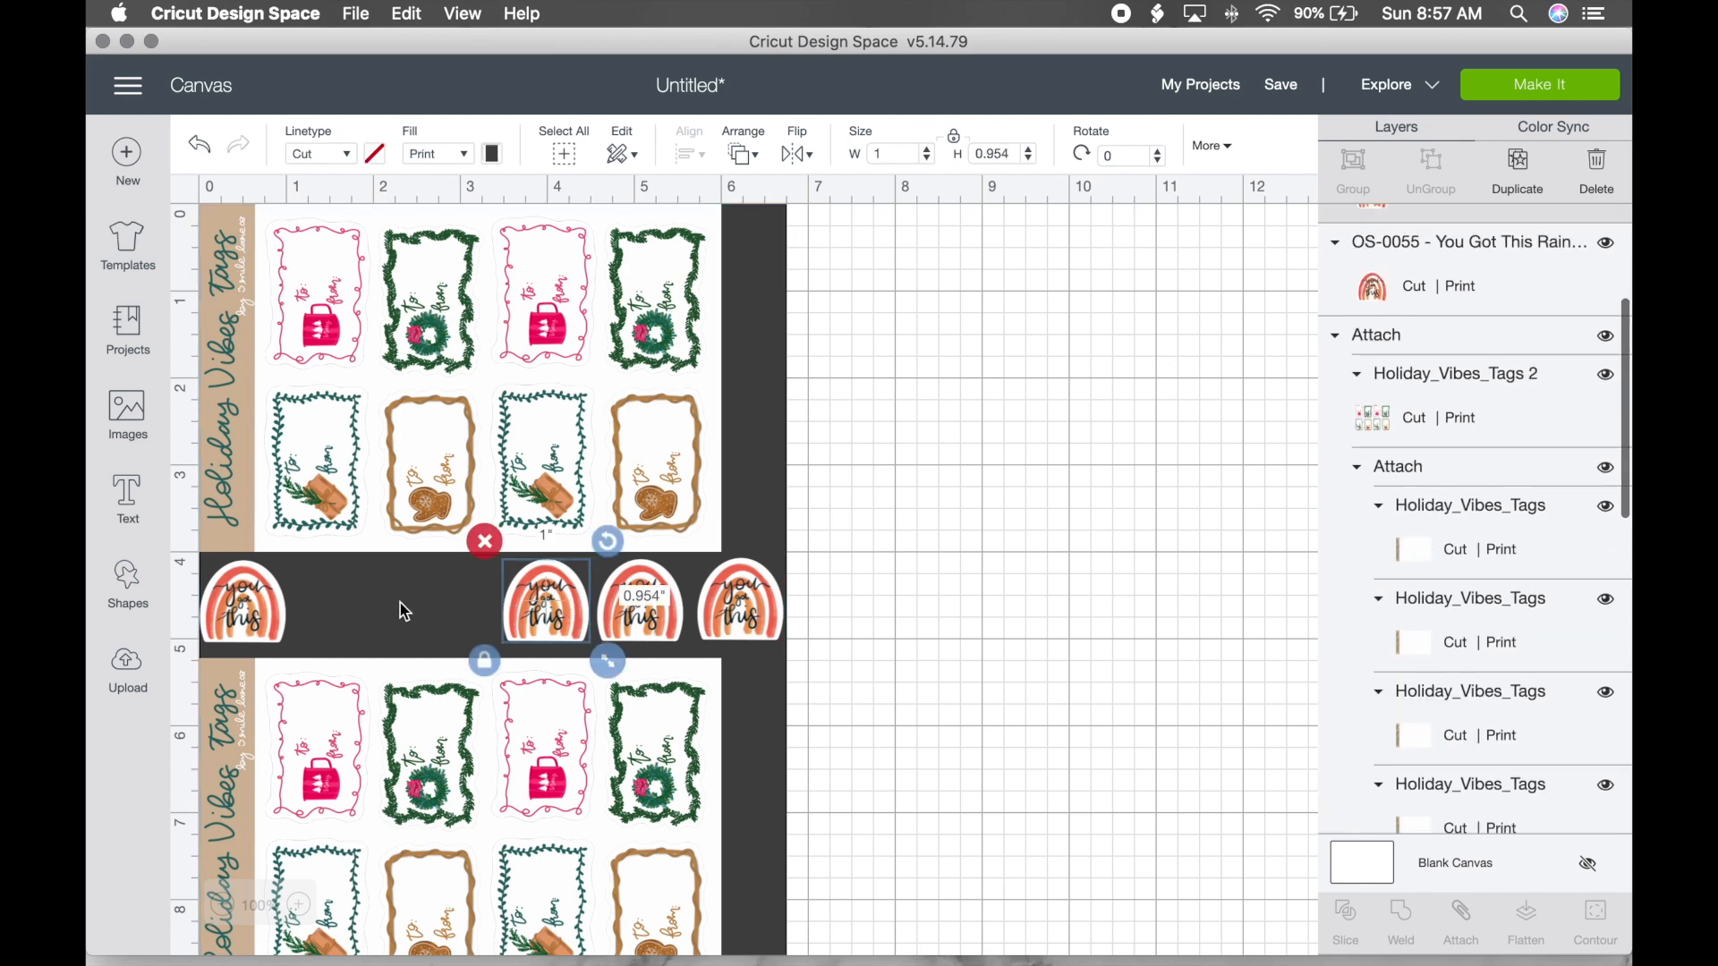
click(1521, 162)
click(1521, 163)
drag(650, 711, 355, 626)
drag(595, 646, 448, 608)
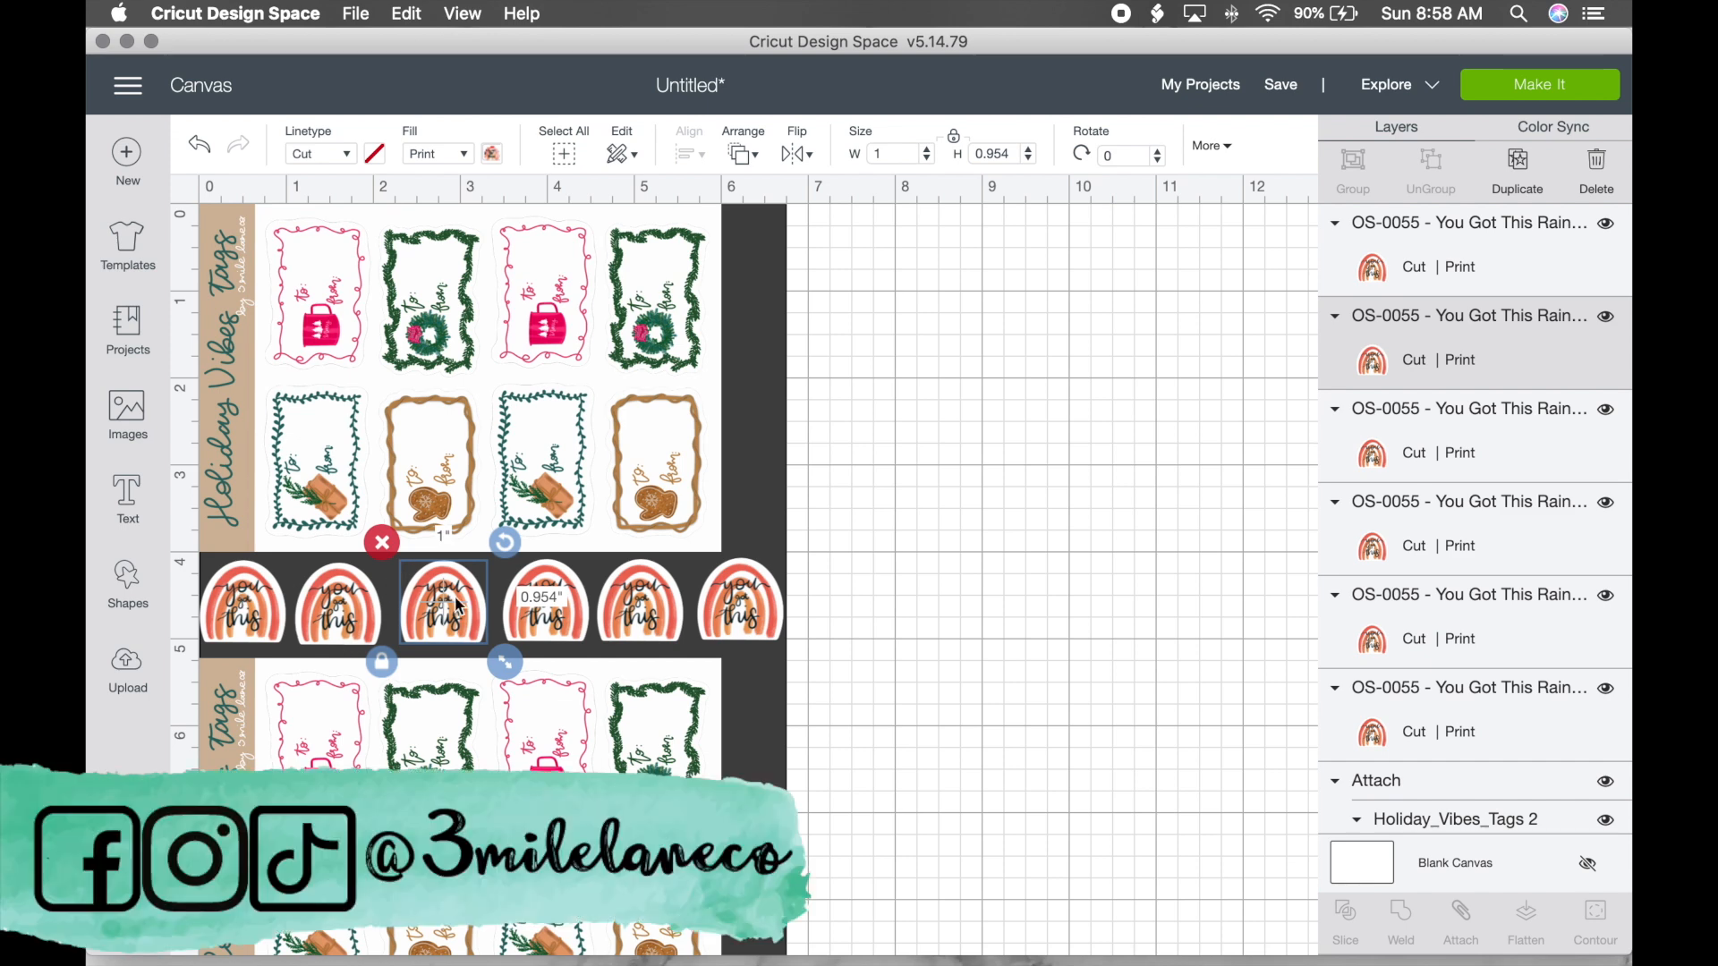
Step: Select all six rainbow stickers in the row together
click(740, 608)
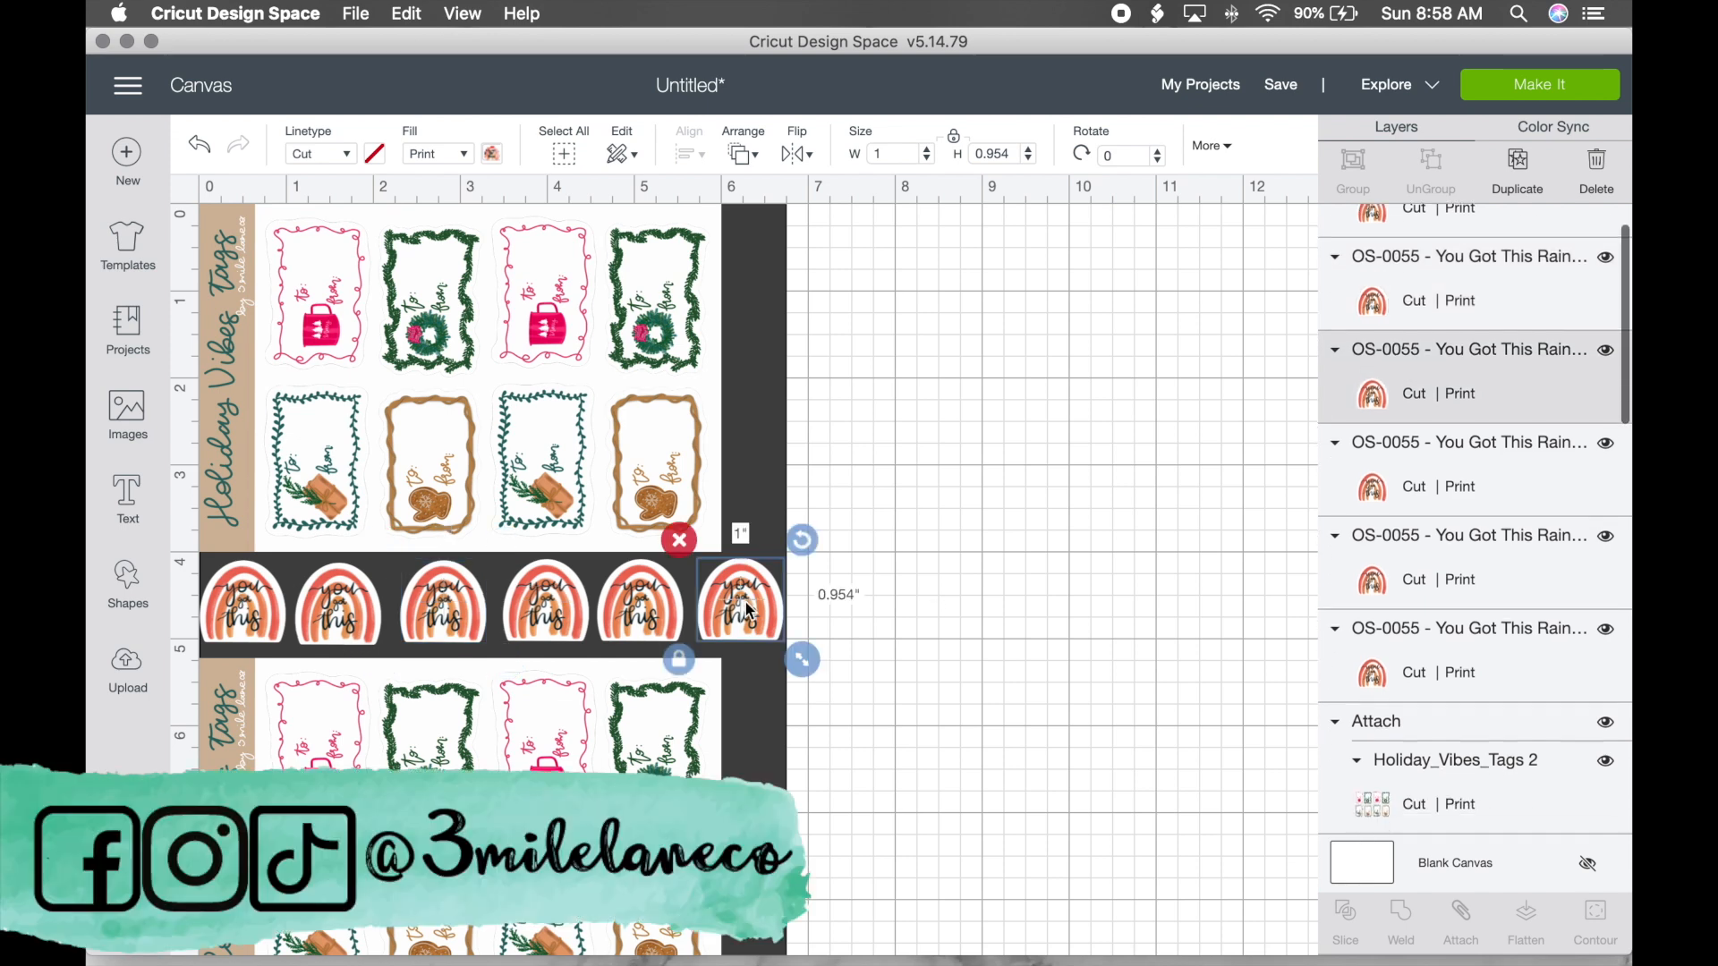
shift+click(631, 608)
shift+click(545, 611)
shift+click(417, 613)
shift+click(300, 613)
shift+click(243, 613)
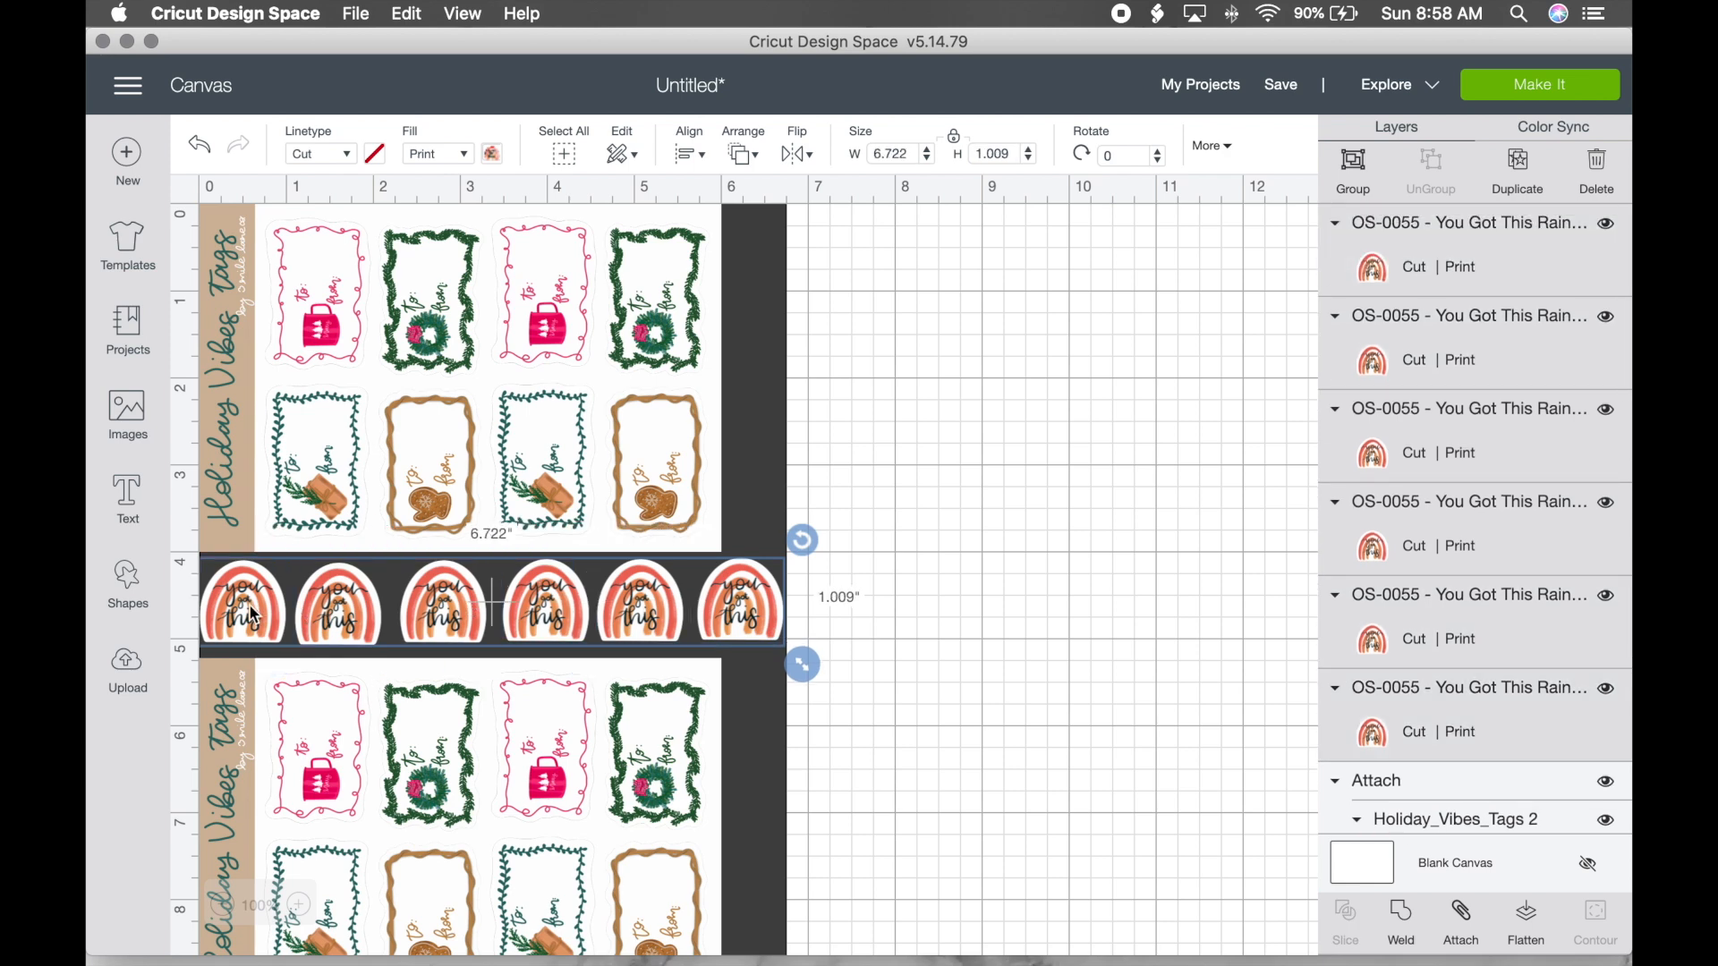
Step: Center the six rainbows vertically, then distribute them evenly horizontally
click(689, 154)
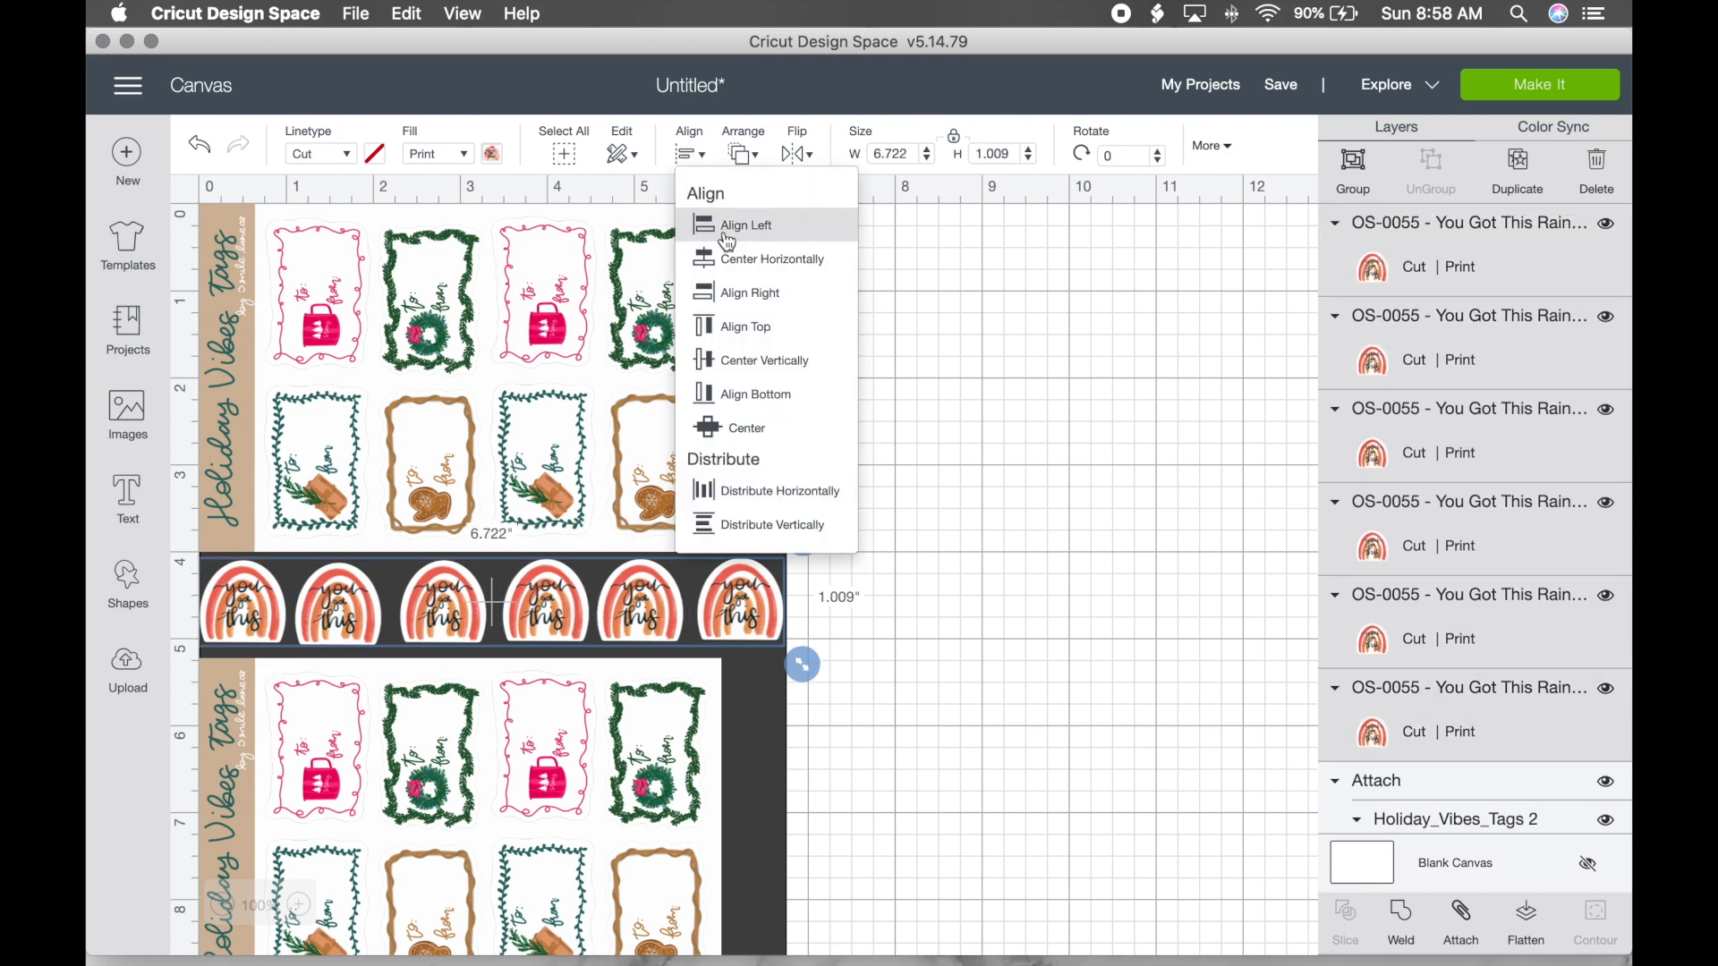
click(744, 361)
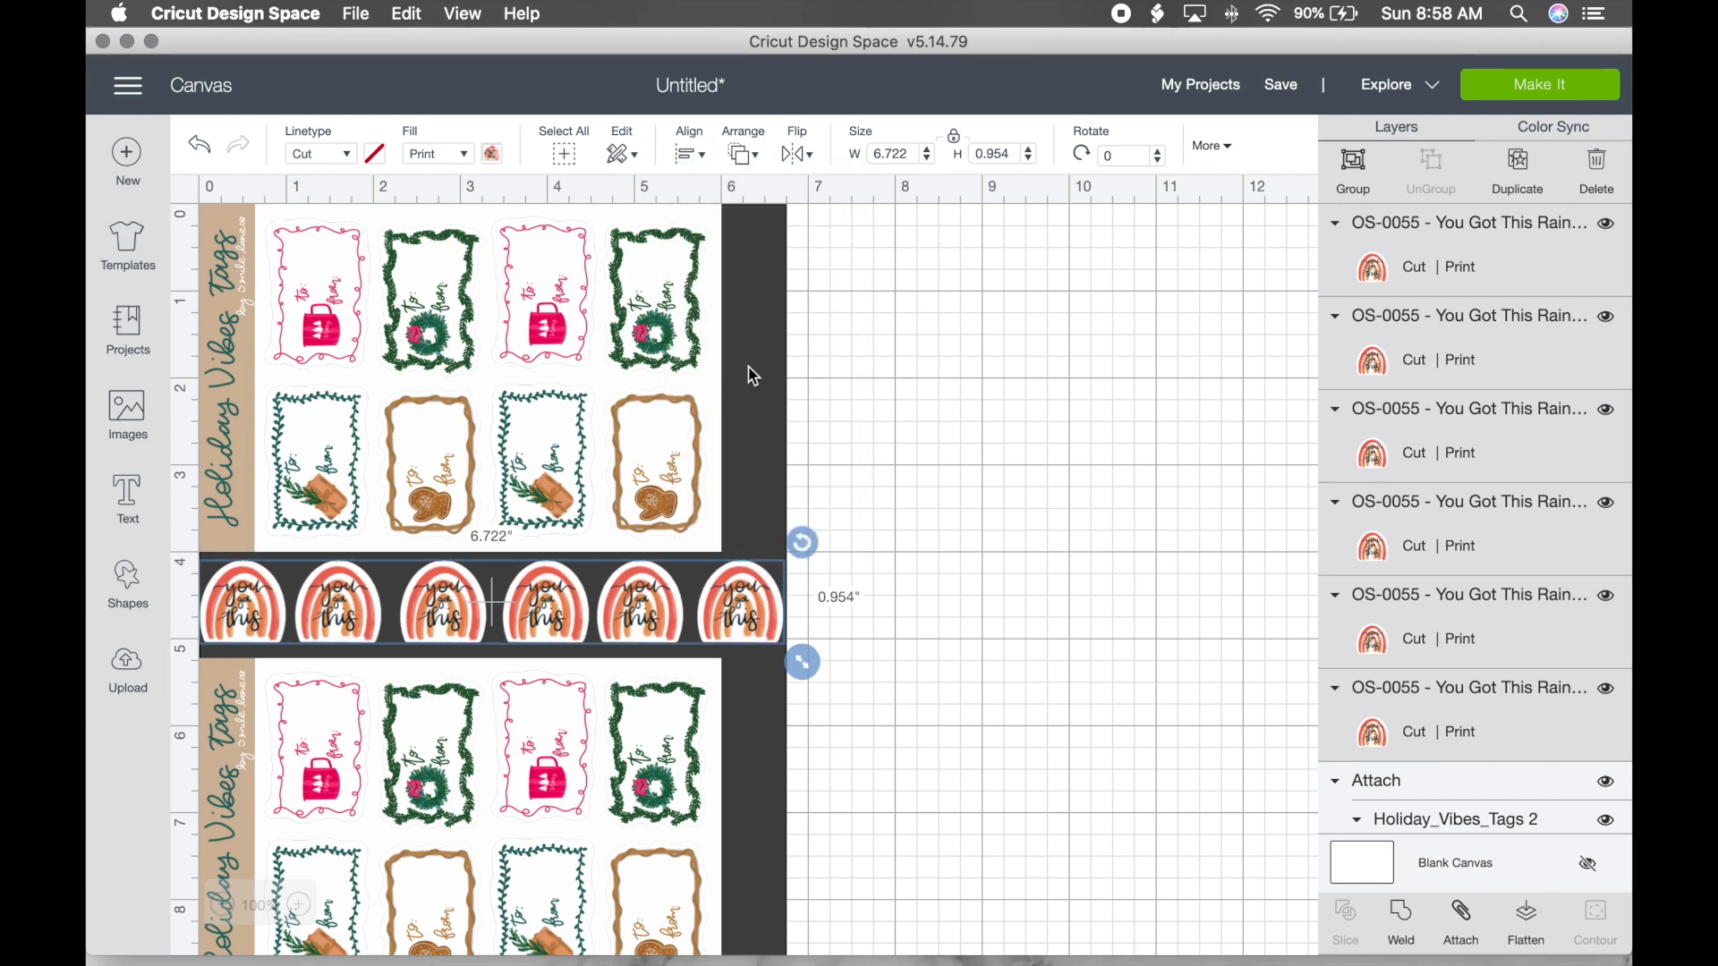
click(697, 161)
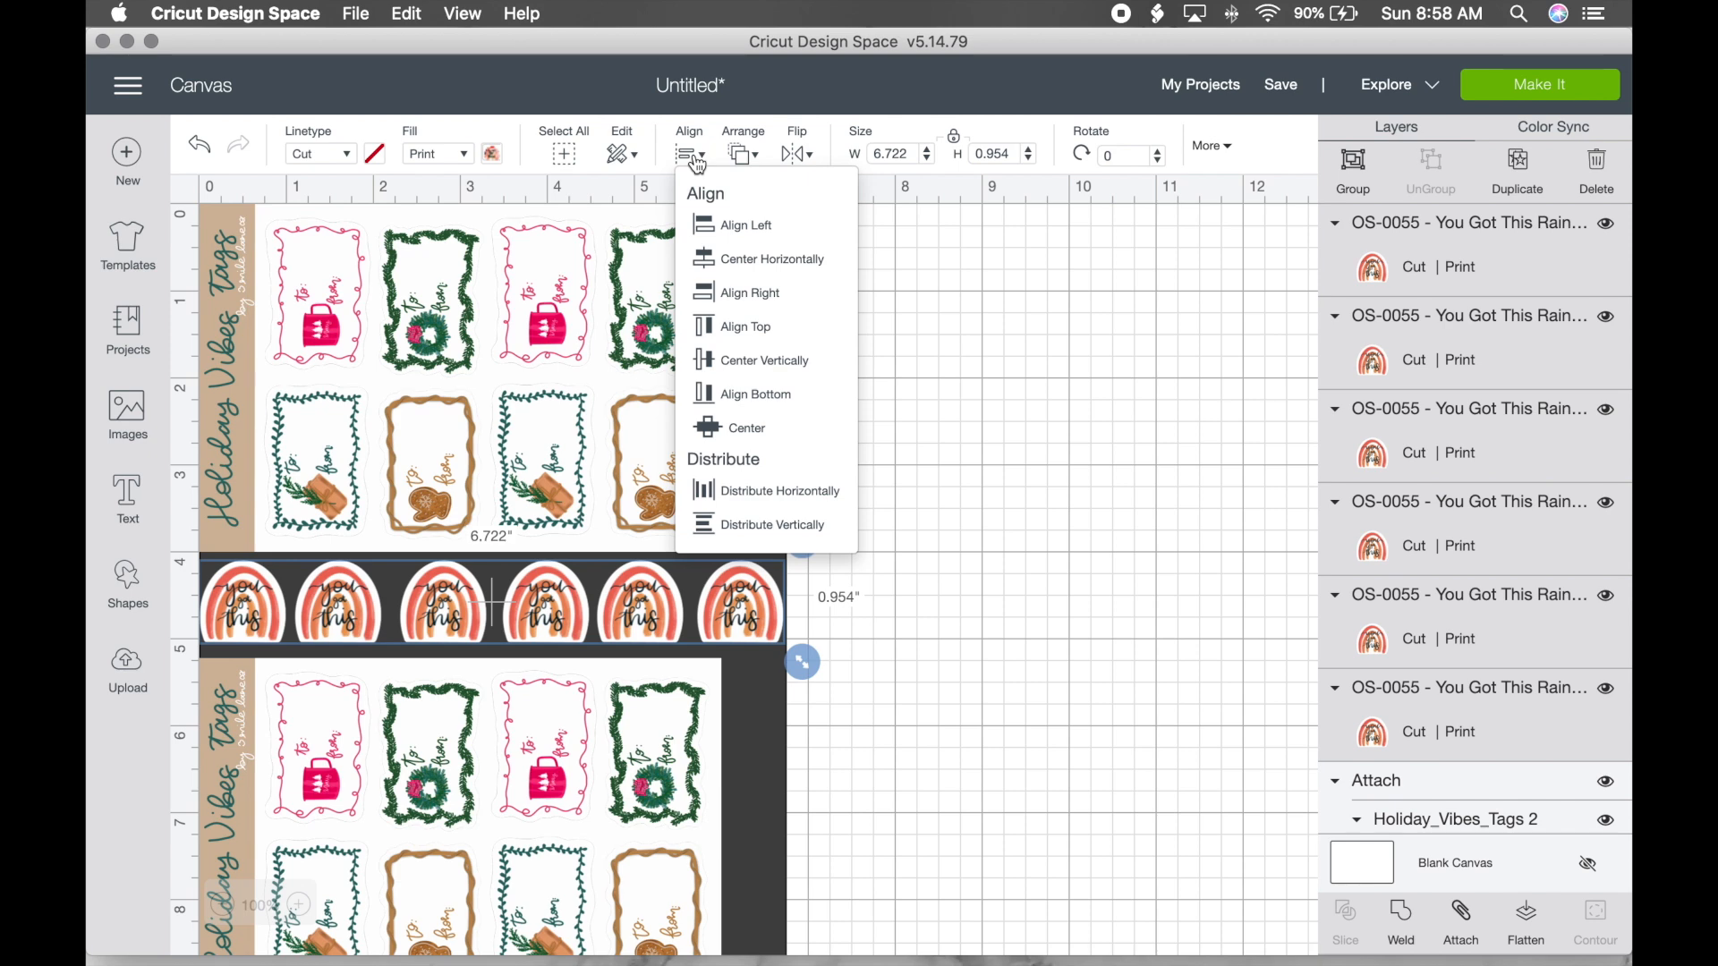
click(756, 491)
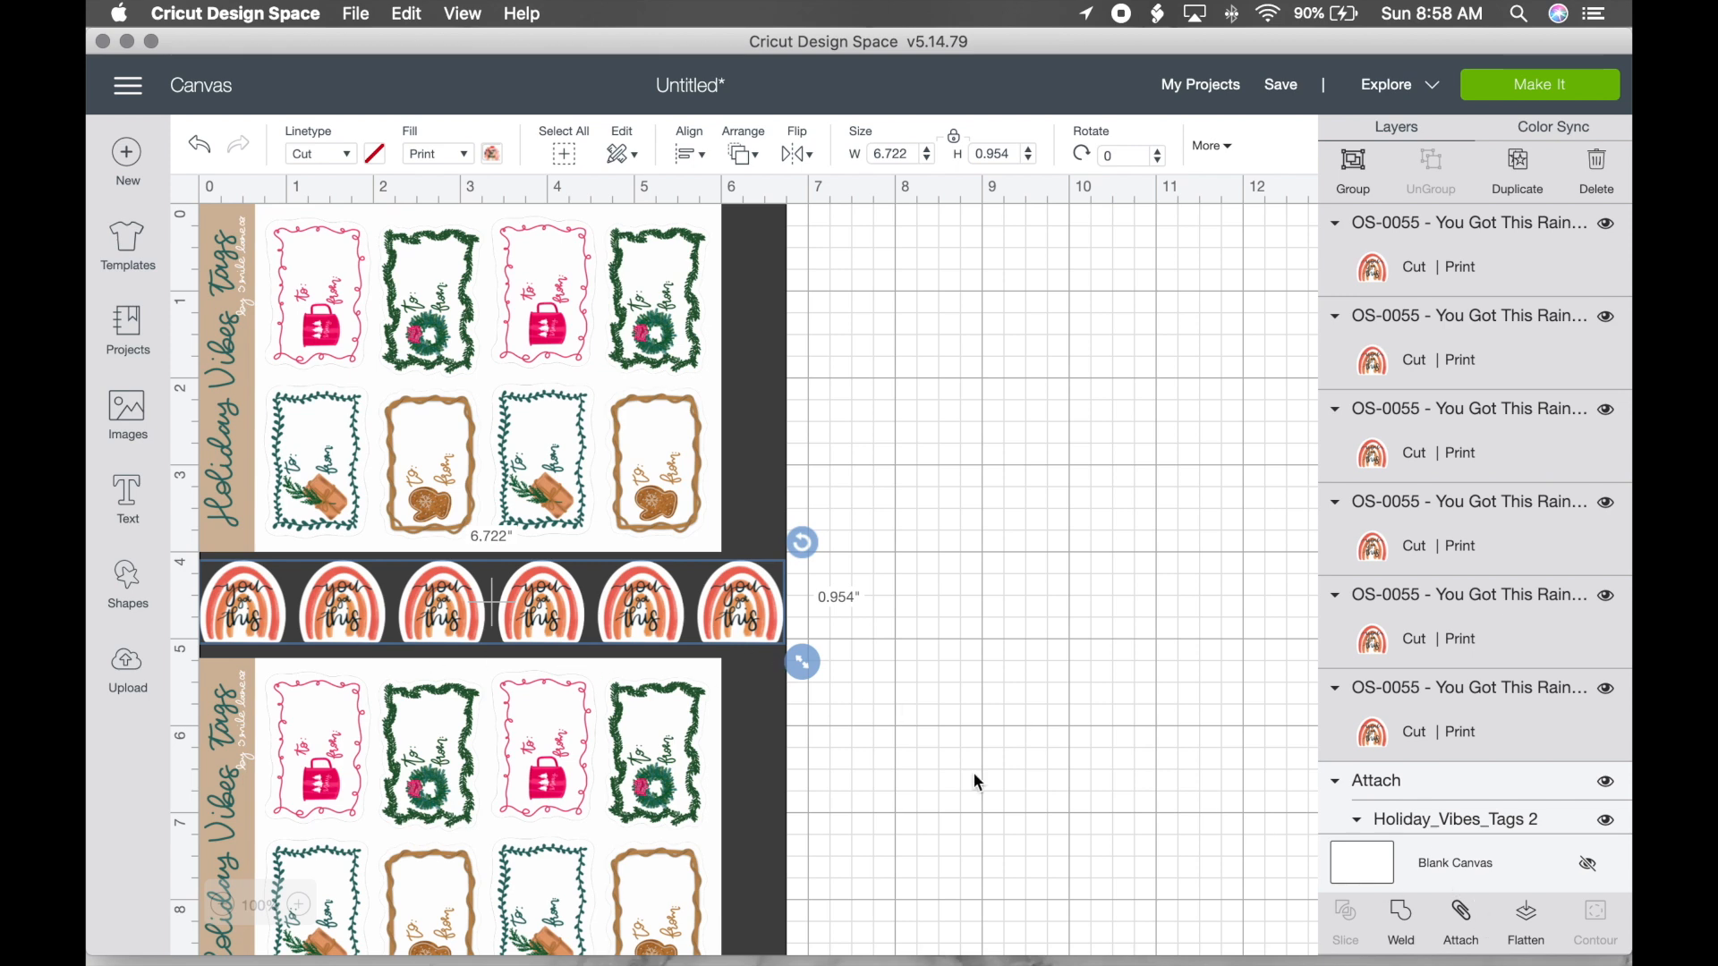
click(1461, 917)
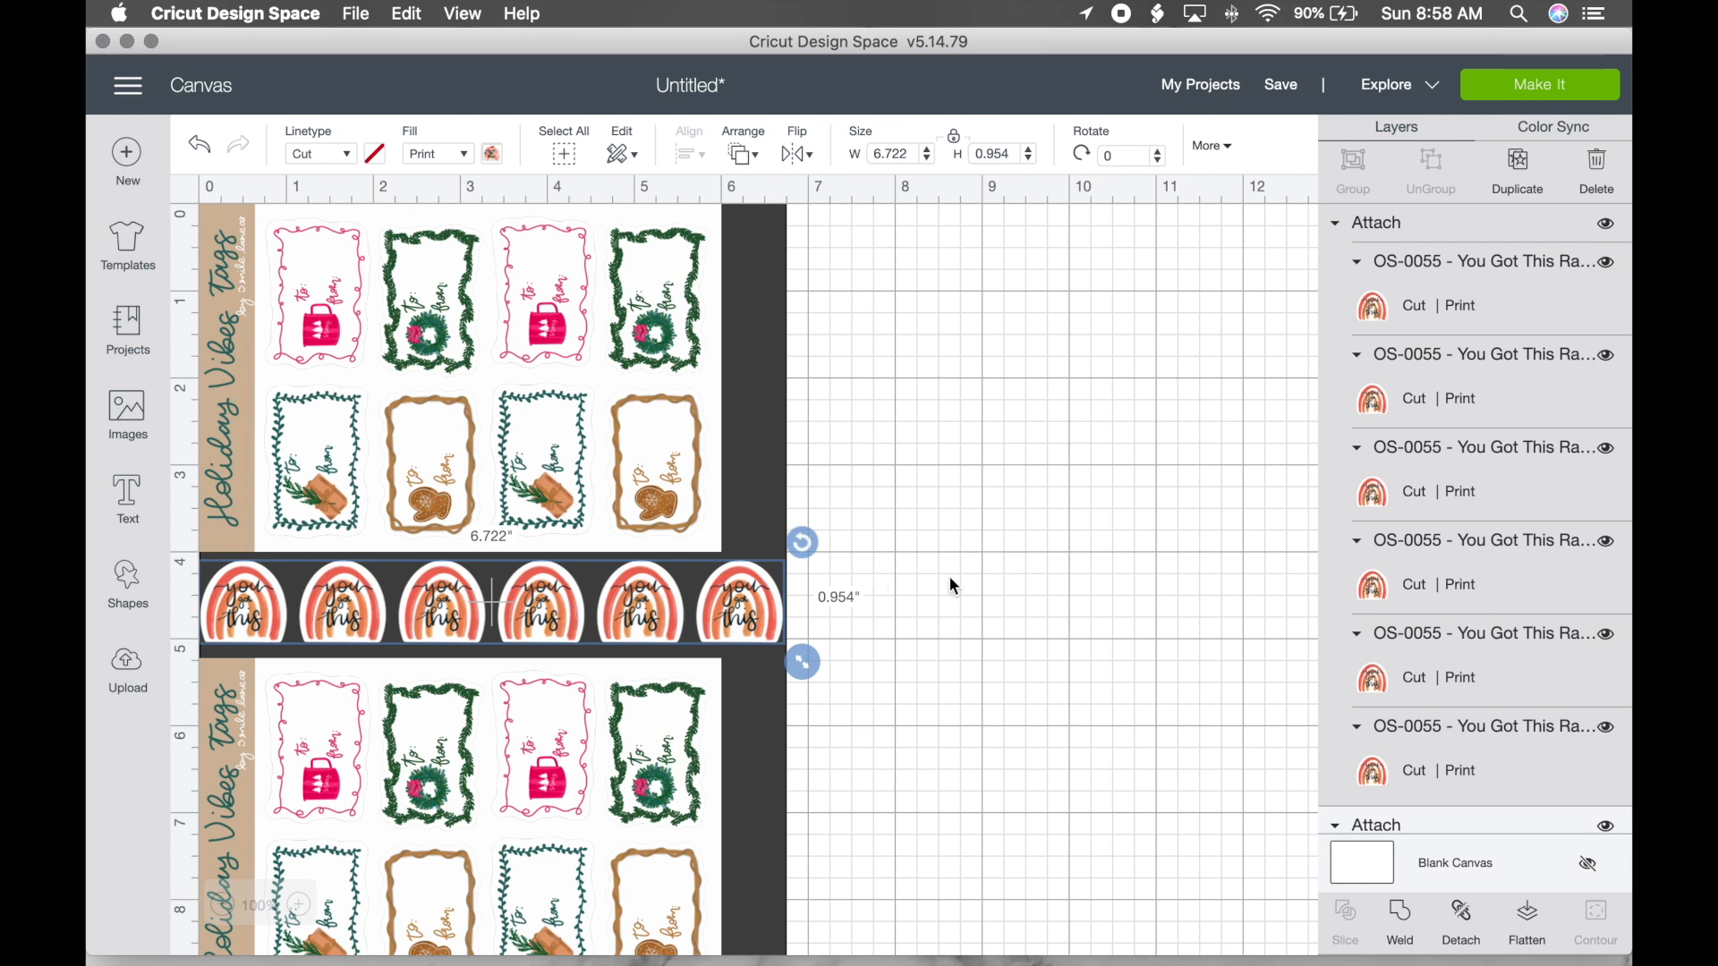
click(1025, 584)
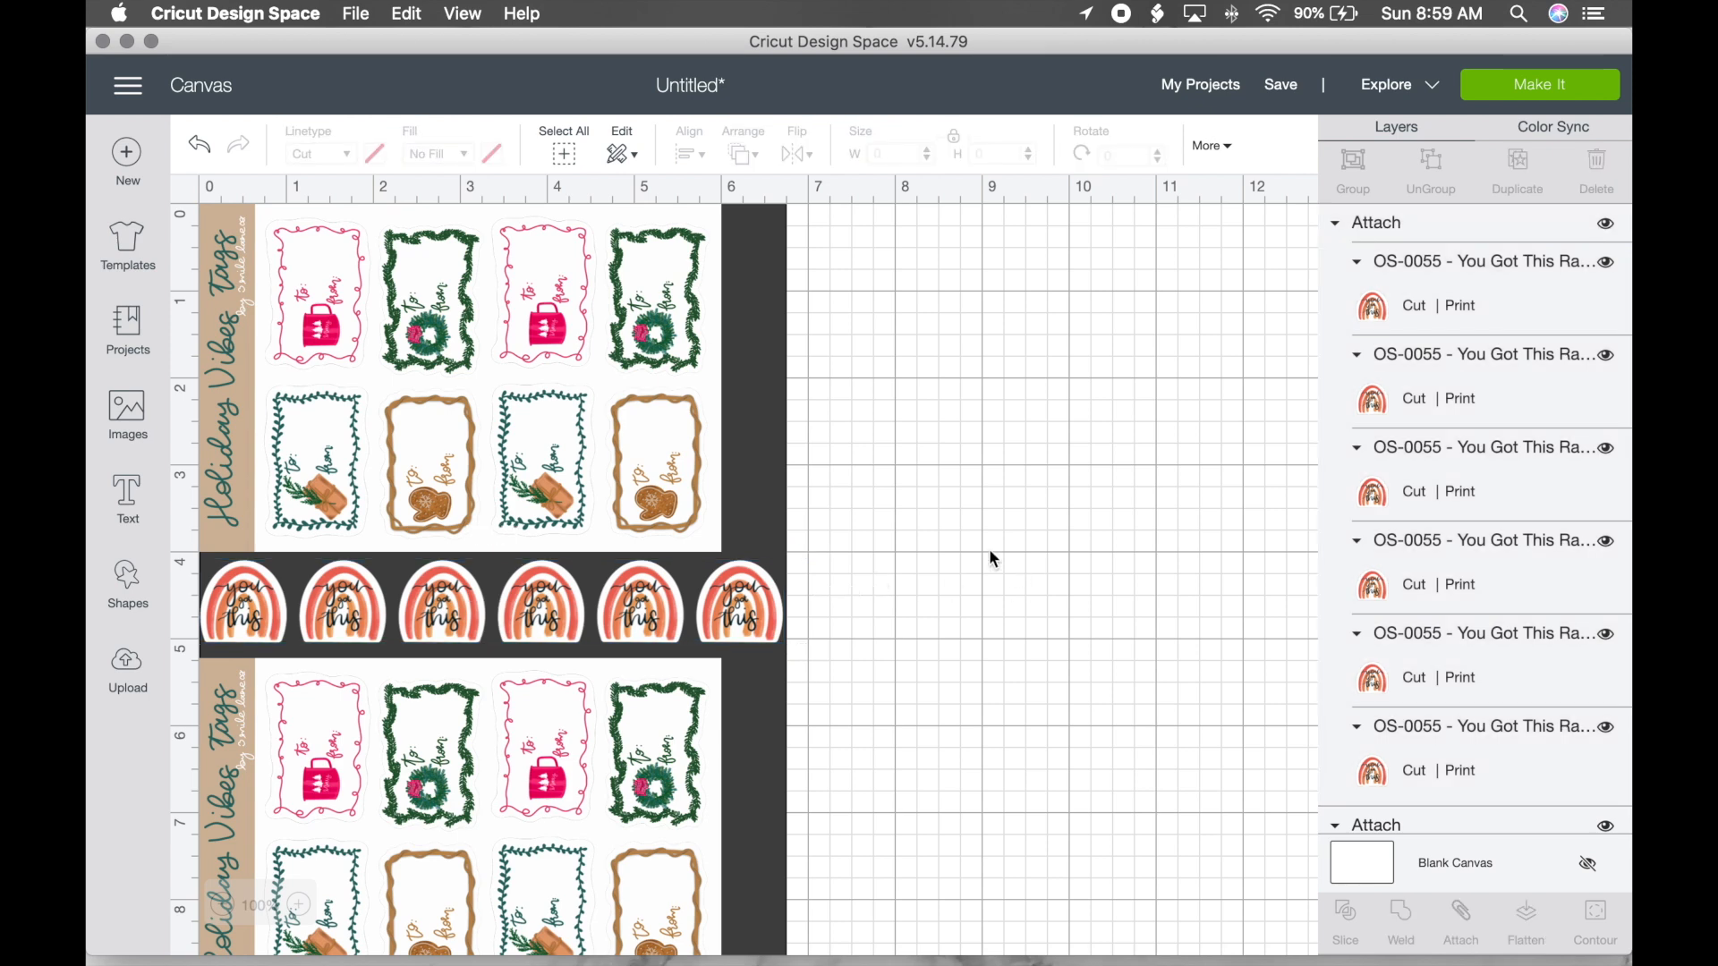
scroll(853, 541, down, 3)
scroll(854, 539, down, 5)
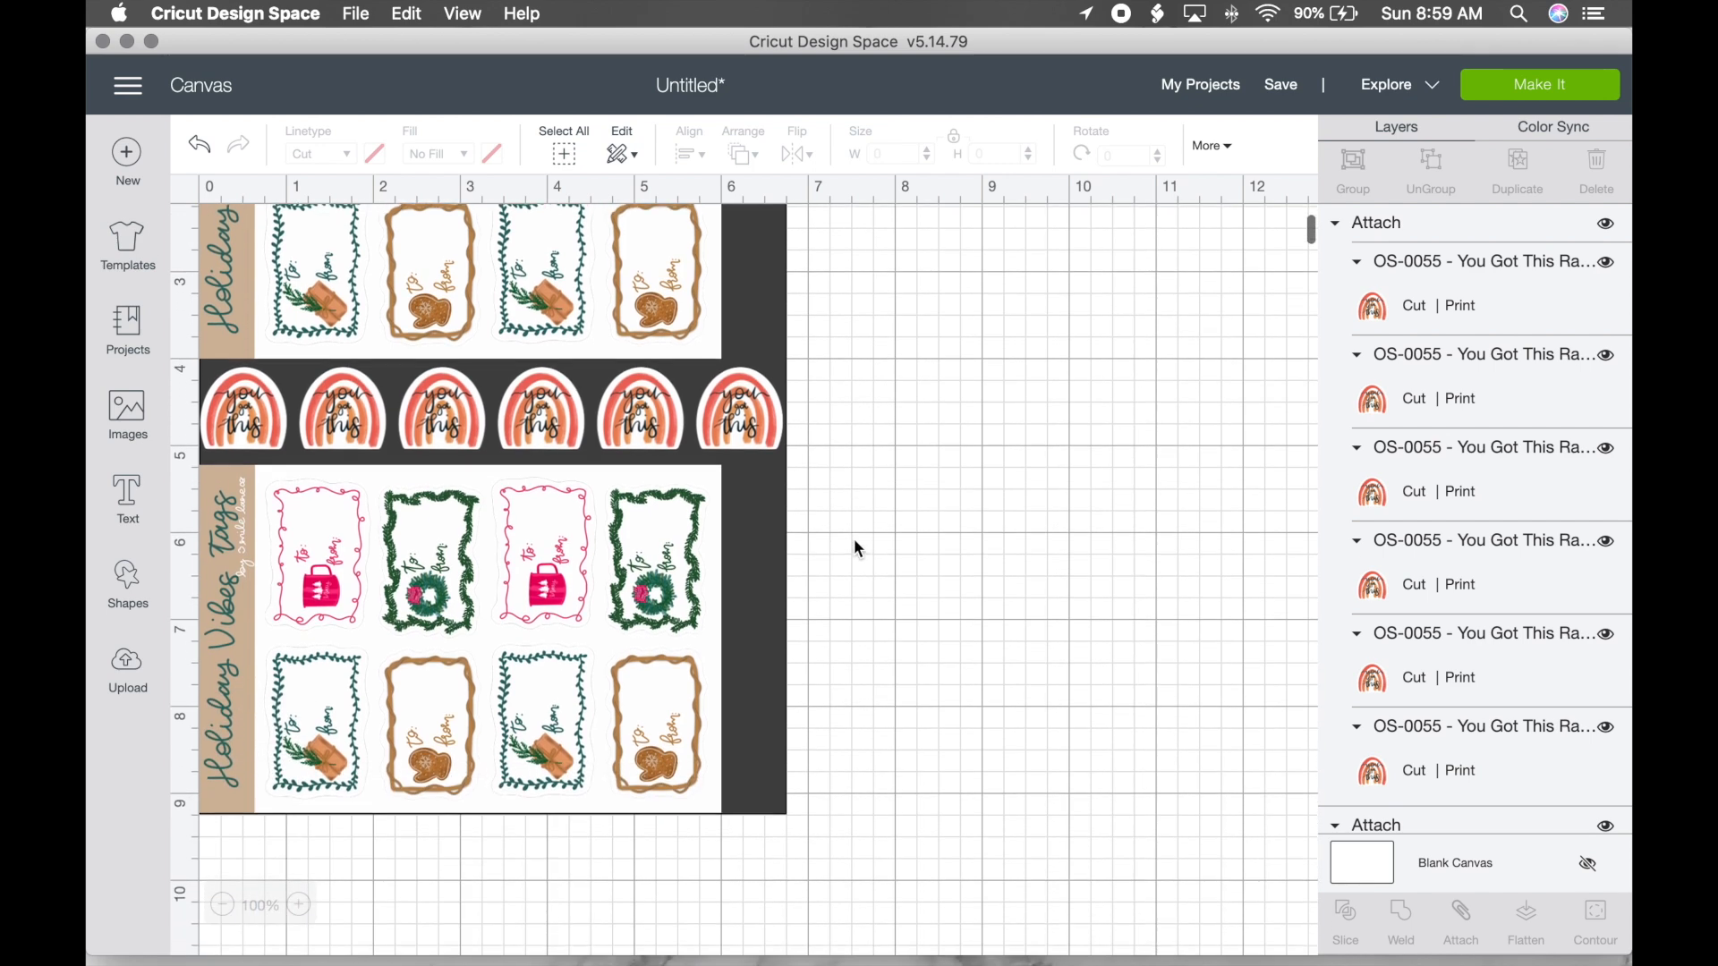
scroll(853, 539, up, 7)
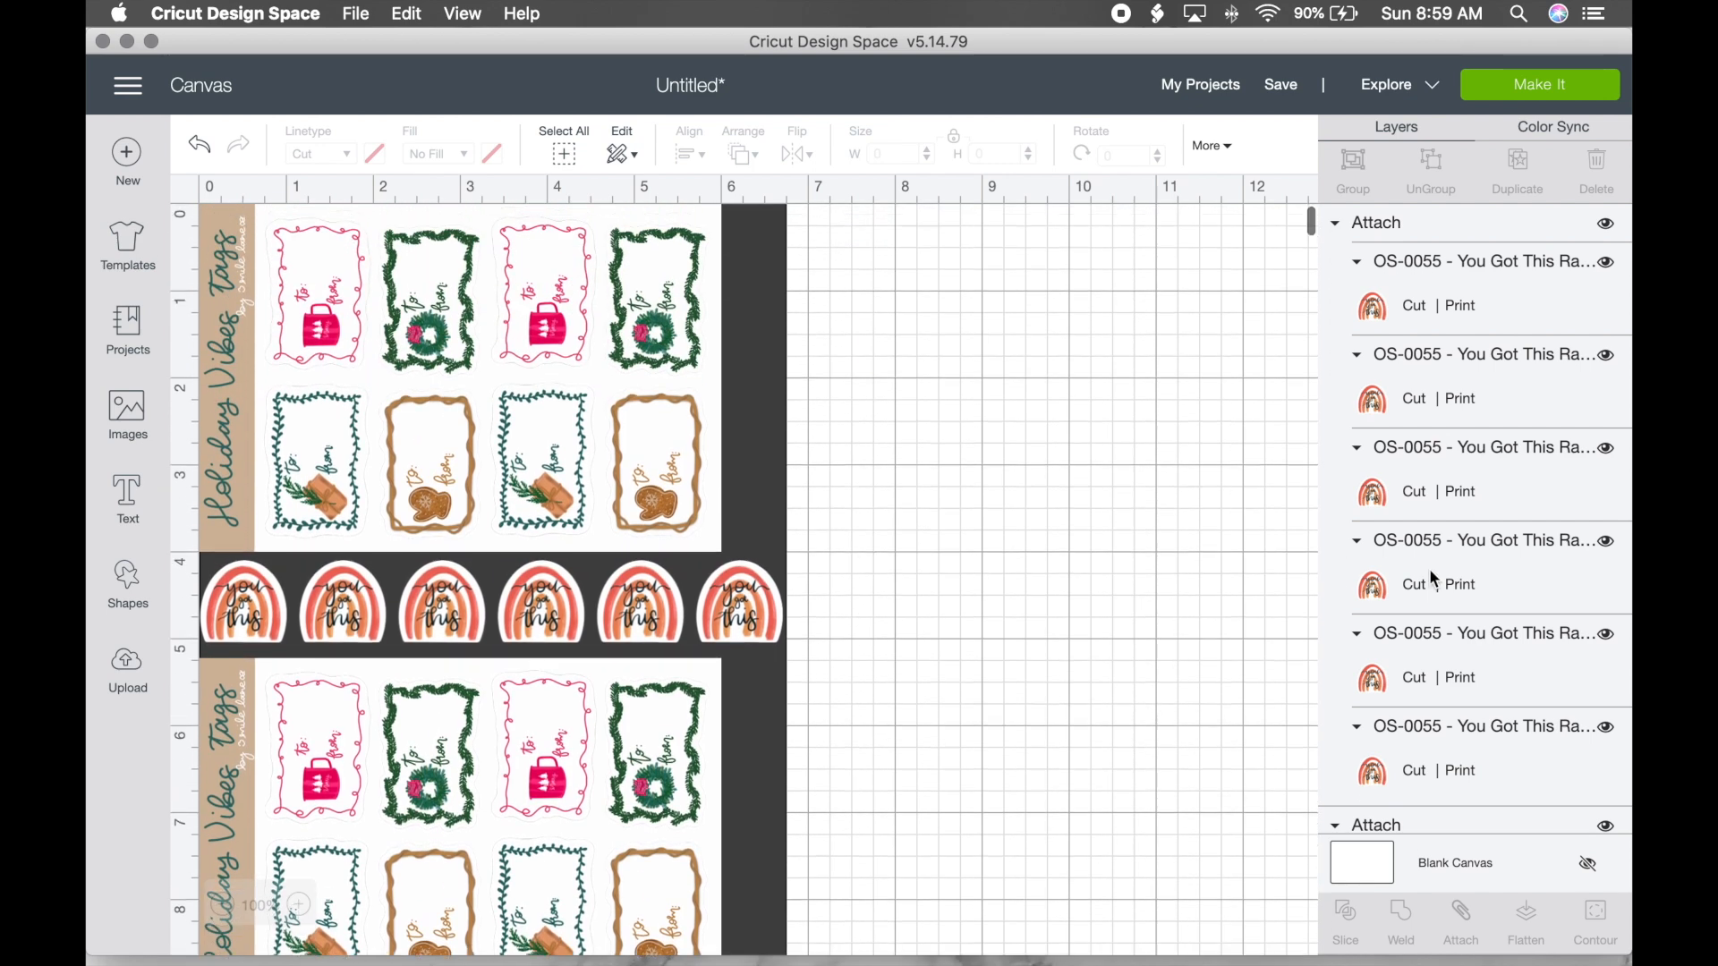
scroll(1429, 567, down, 10)
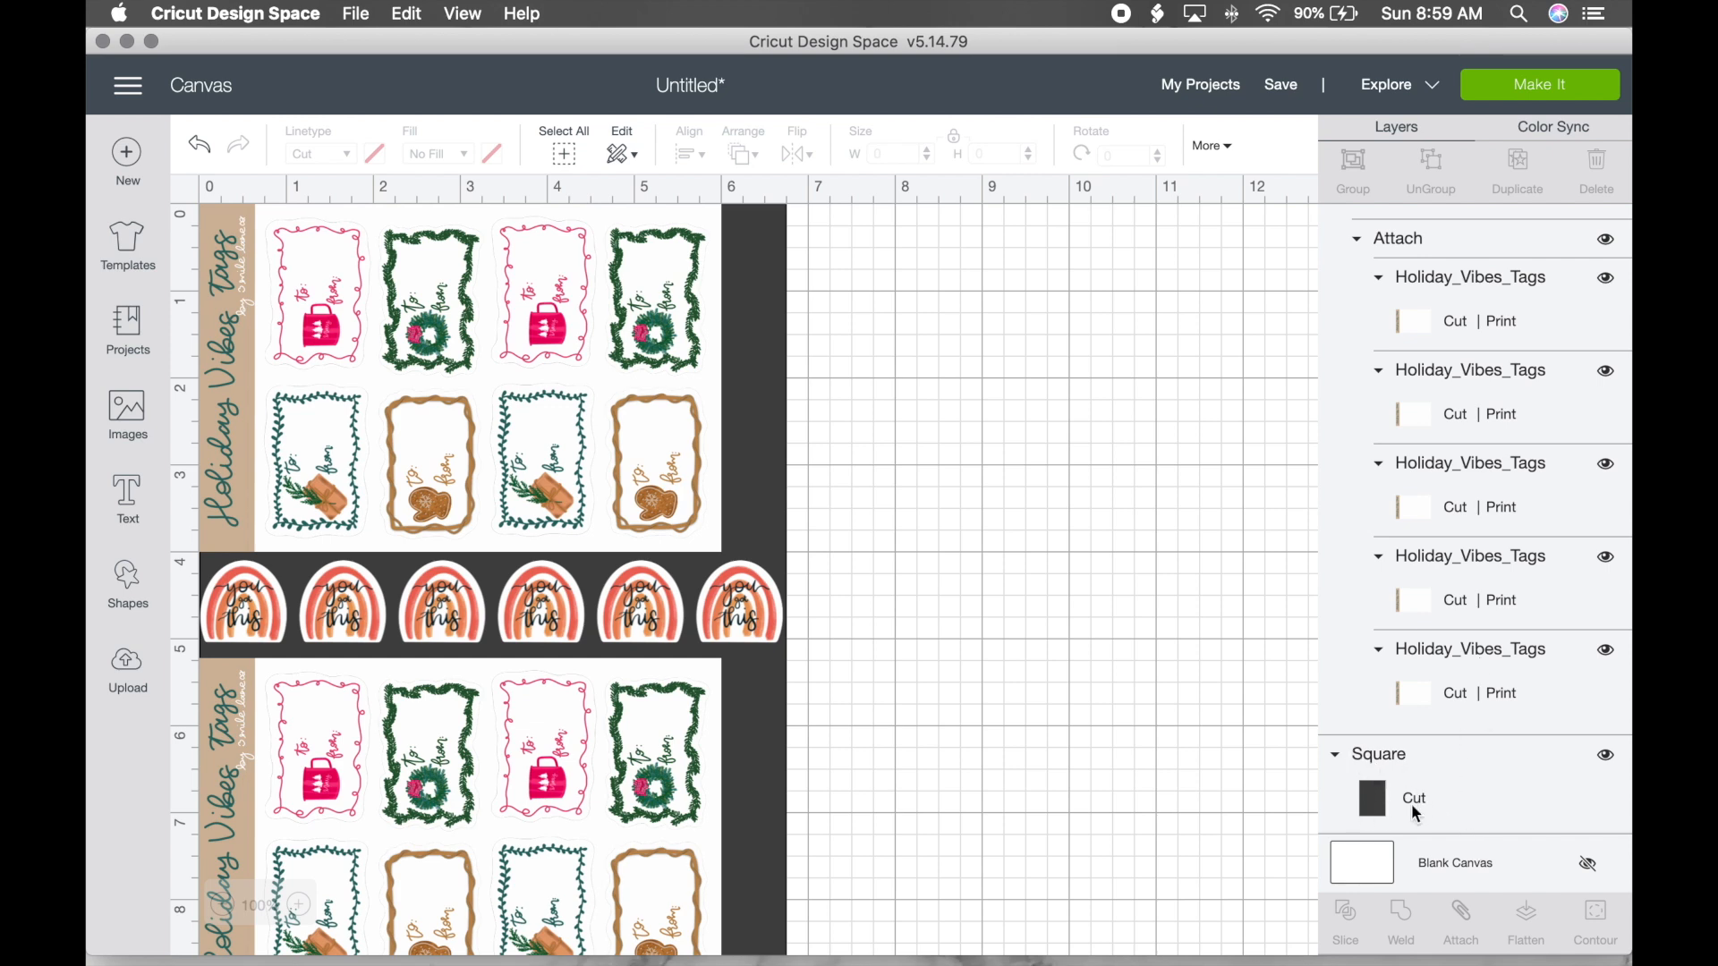
Step: Hide the Square layer, select everything, and attach the tag sheets and rainbows
click(1608, 759)
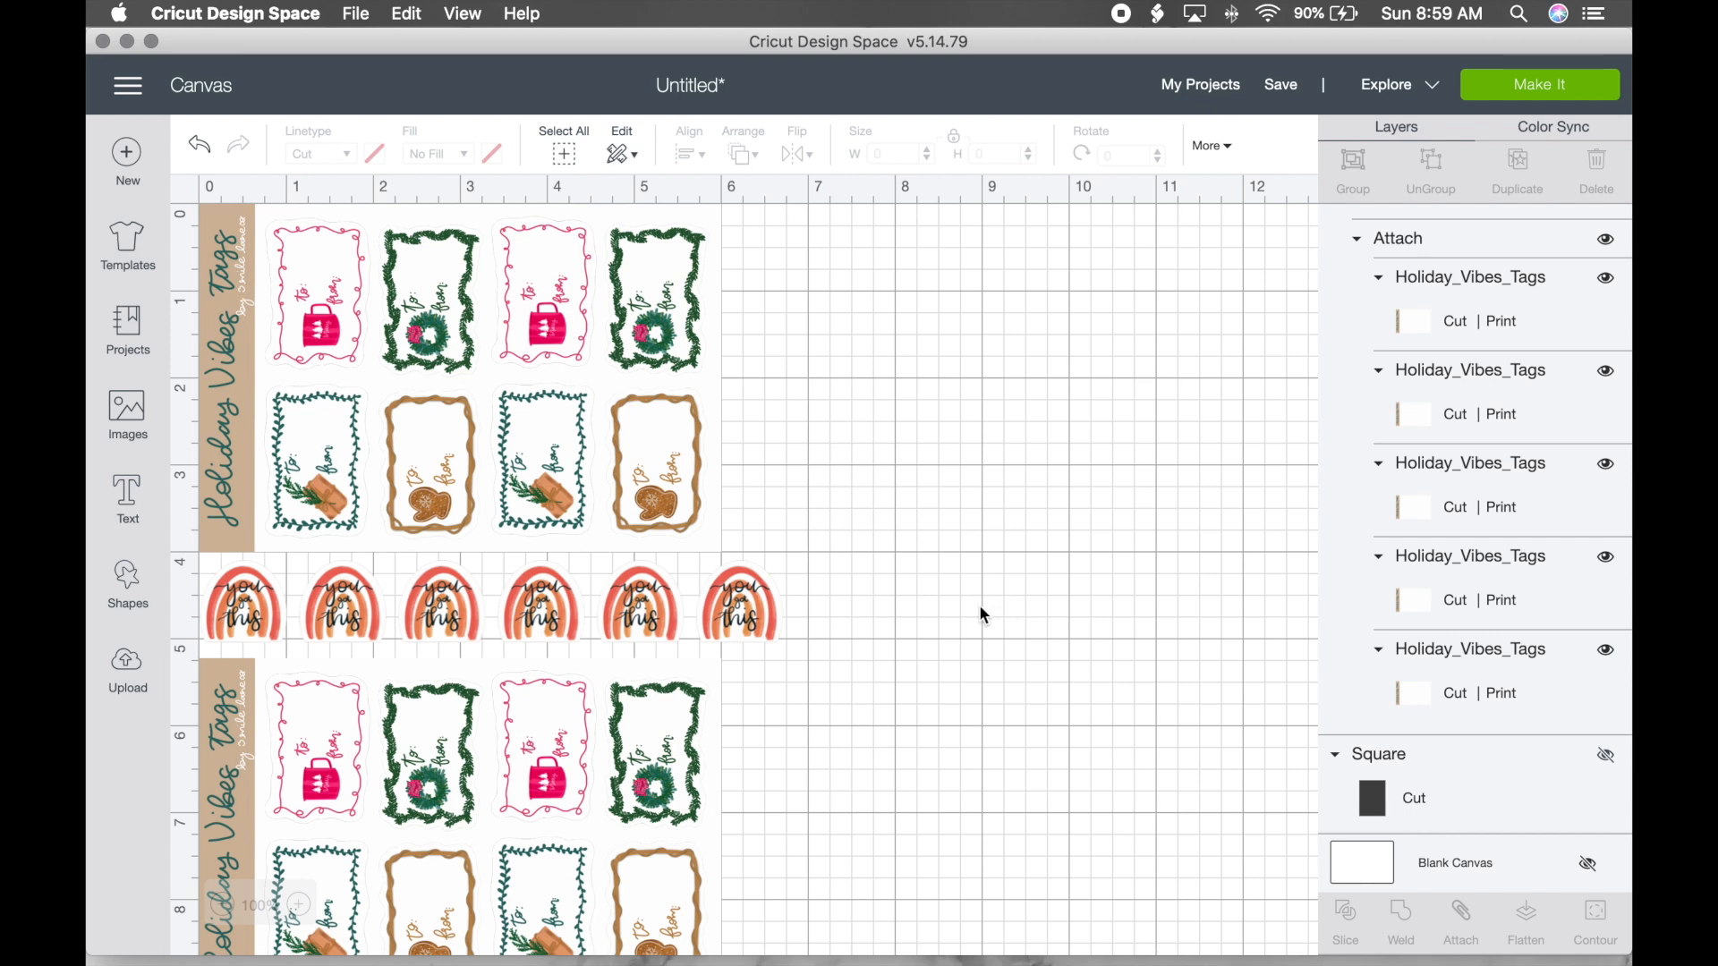
key(super+a)
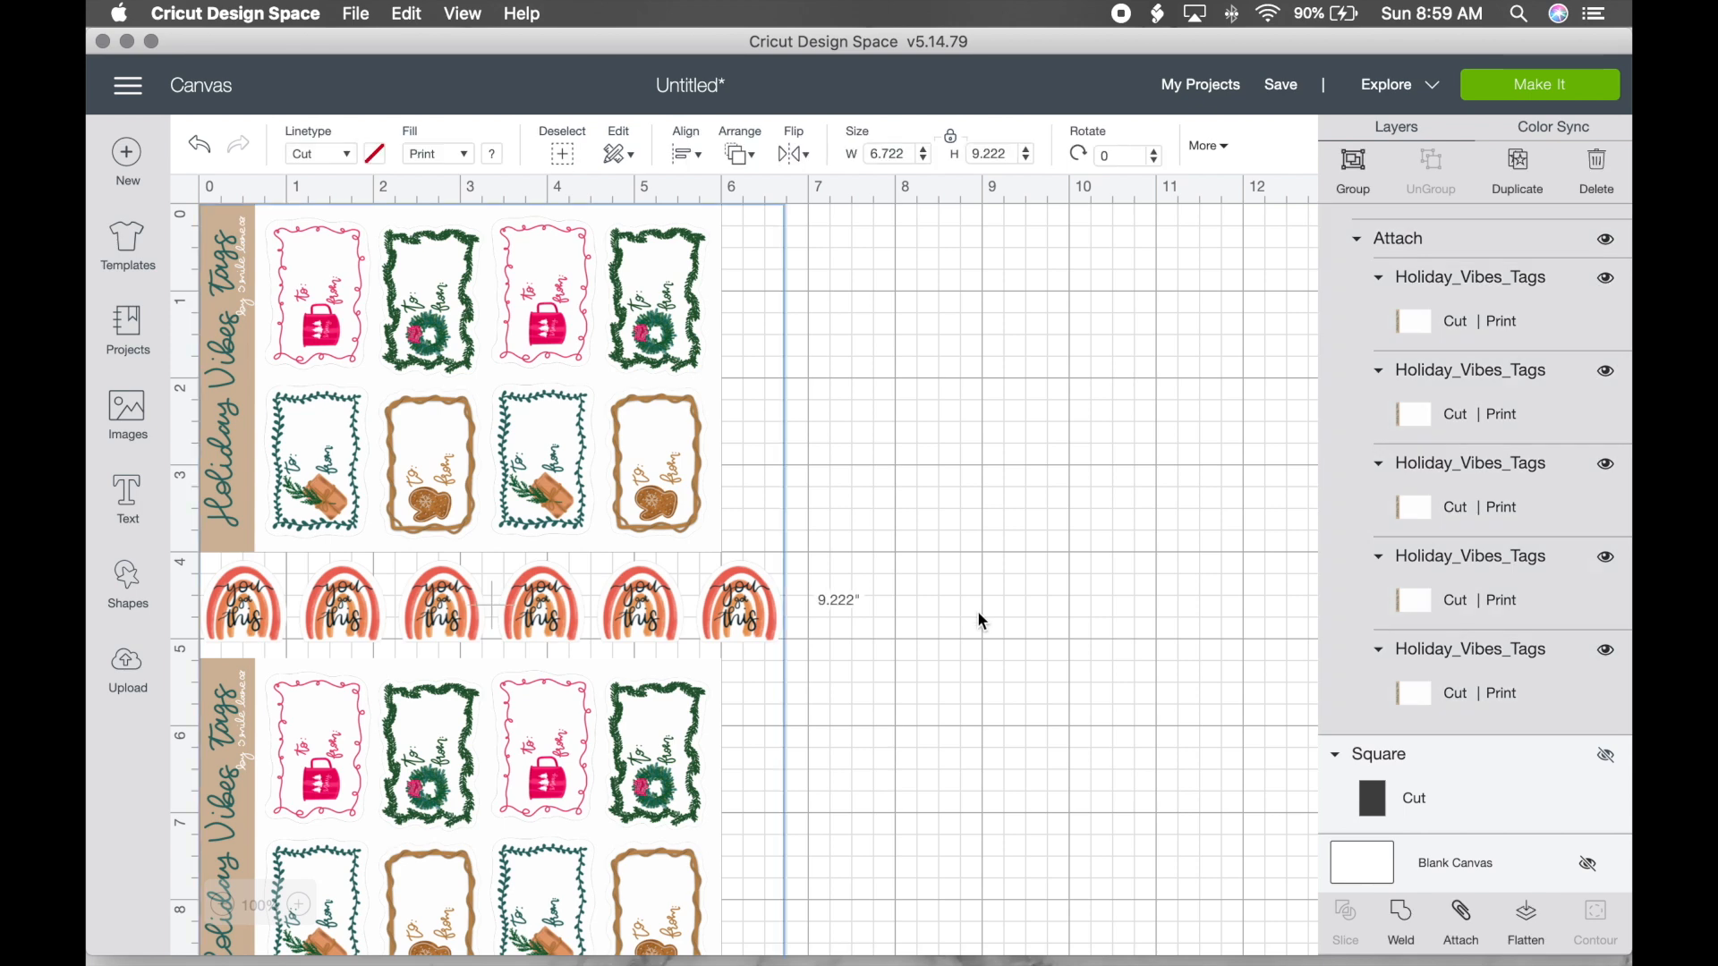
scroll(980, 617, down, 3)
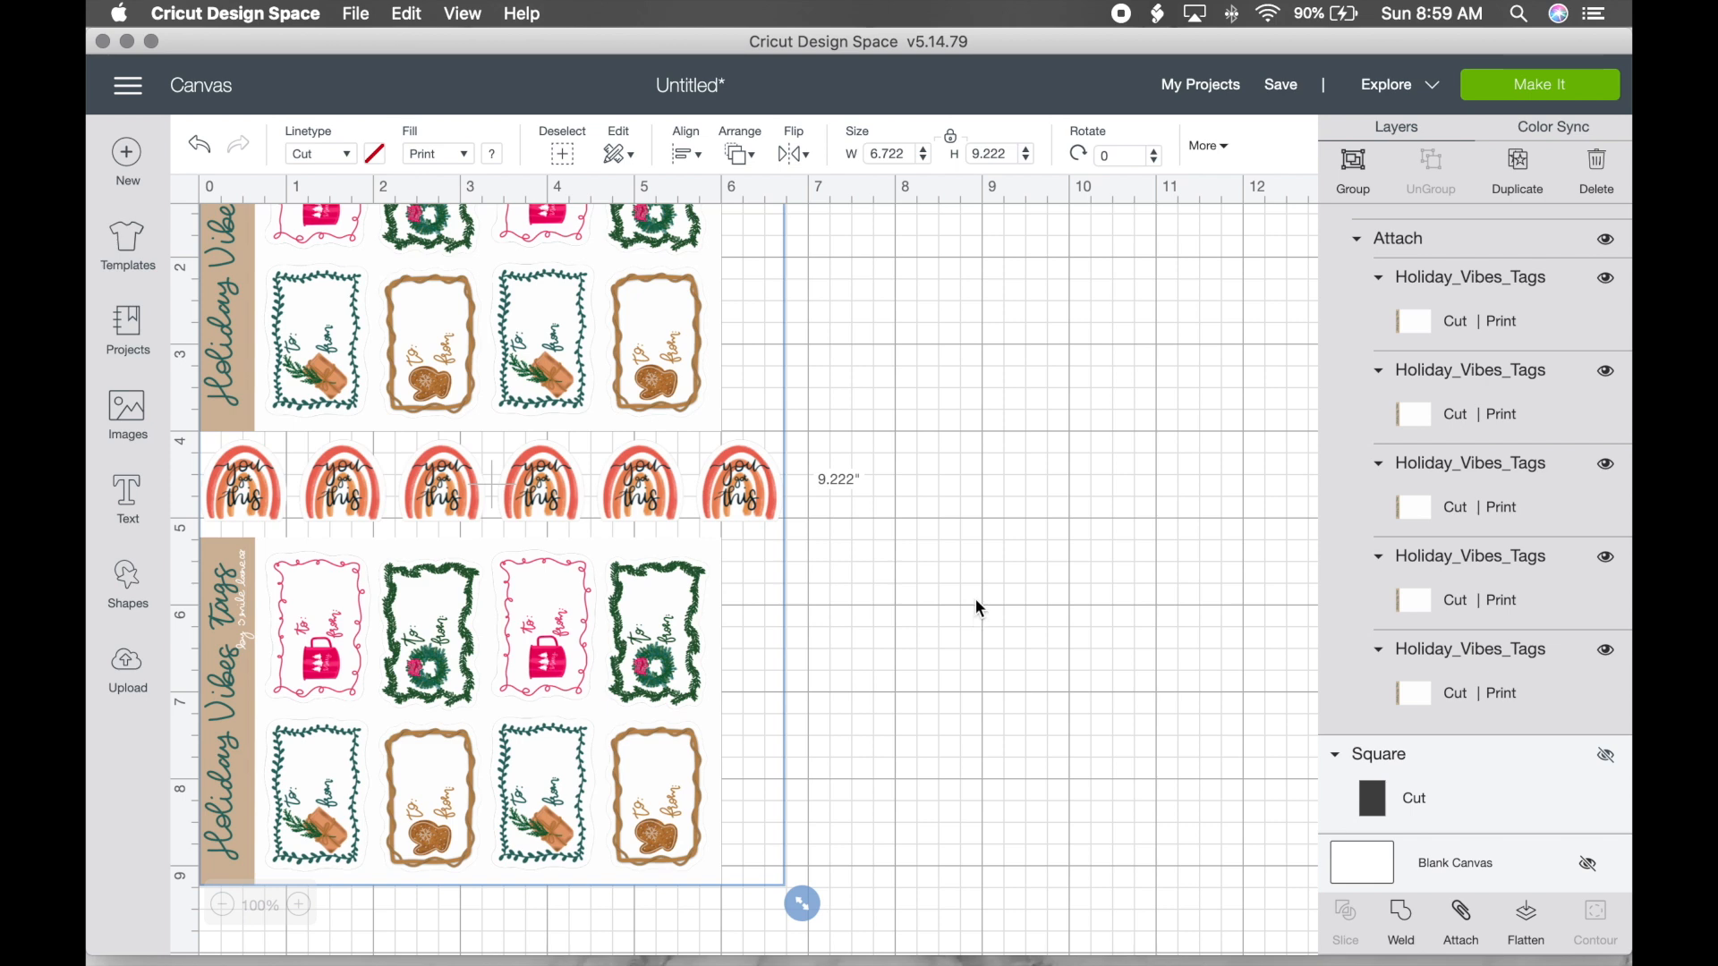
scroll(978, 608, up, 3)
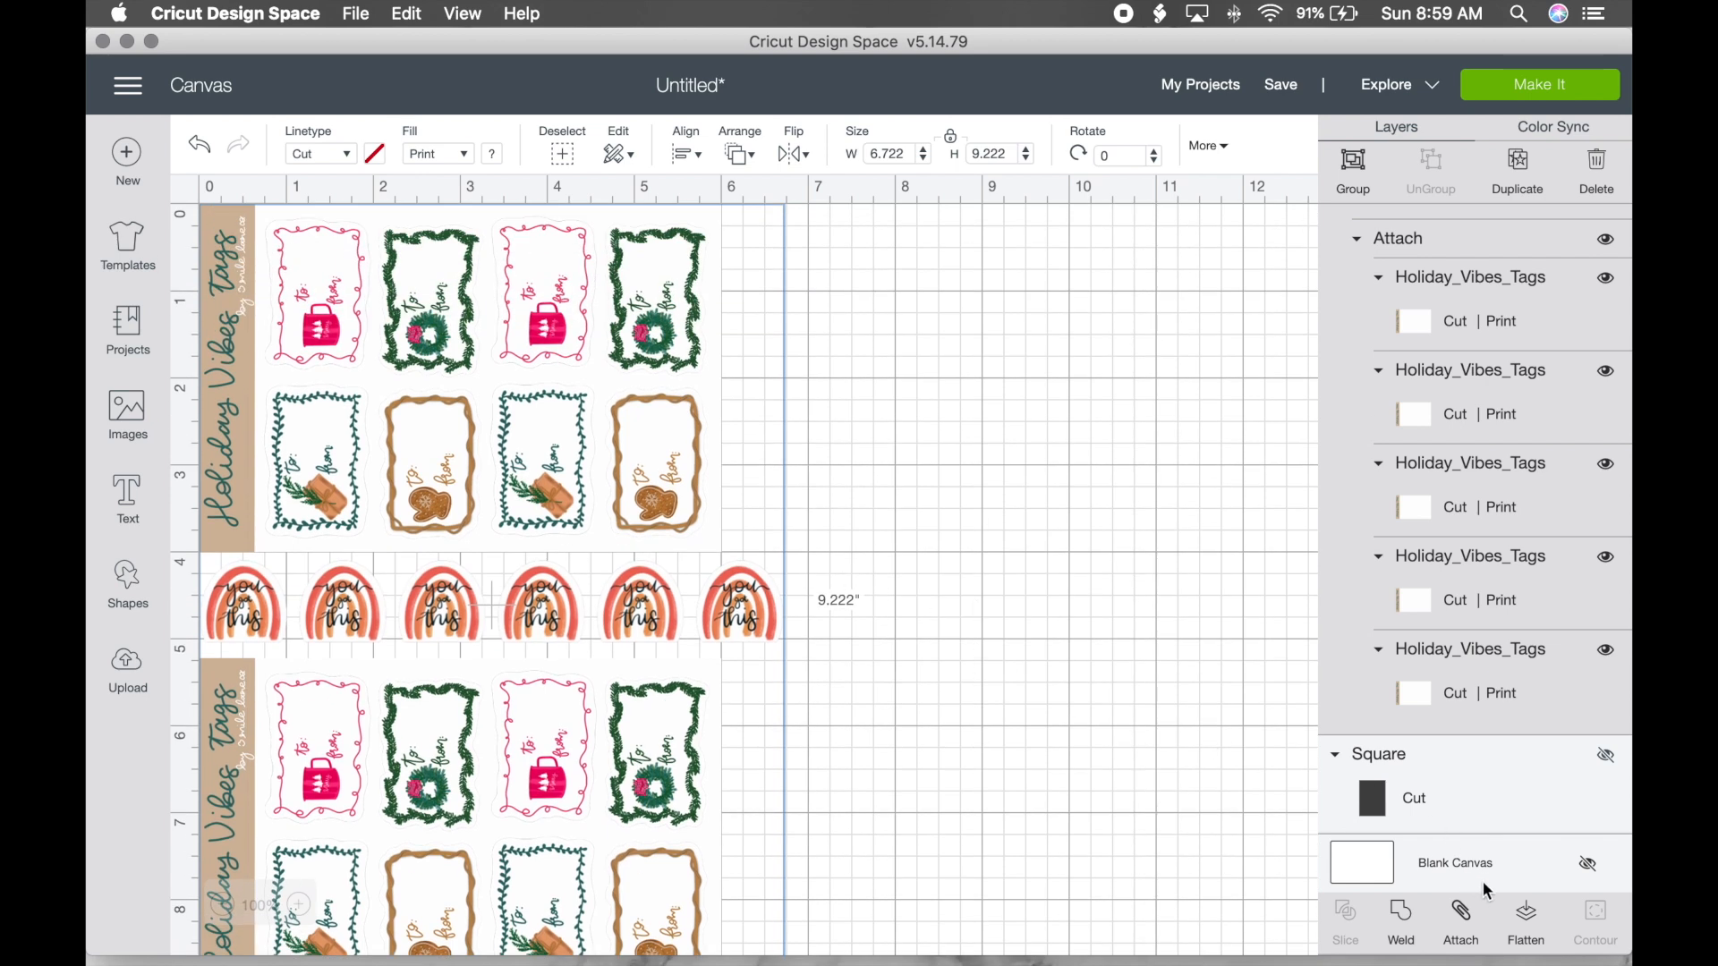
click(1465, 922)
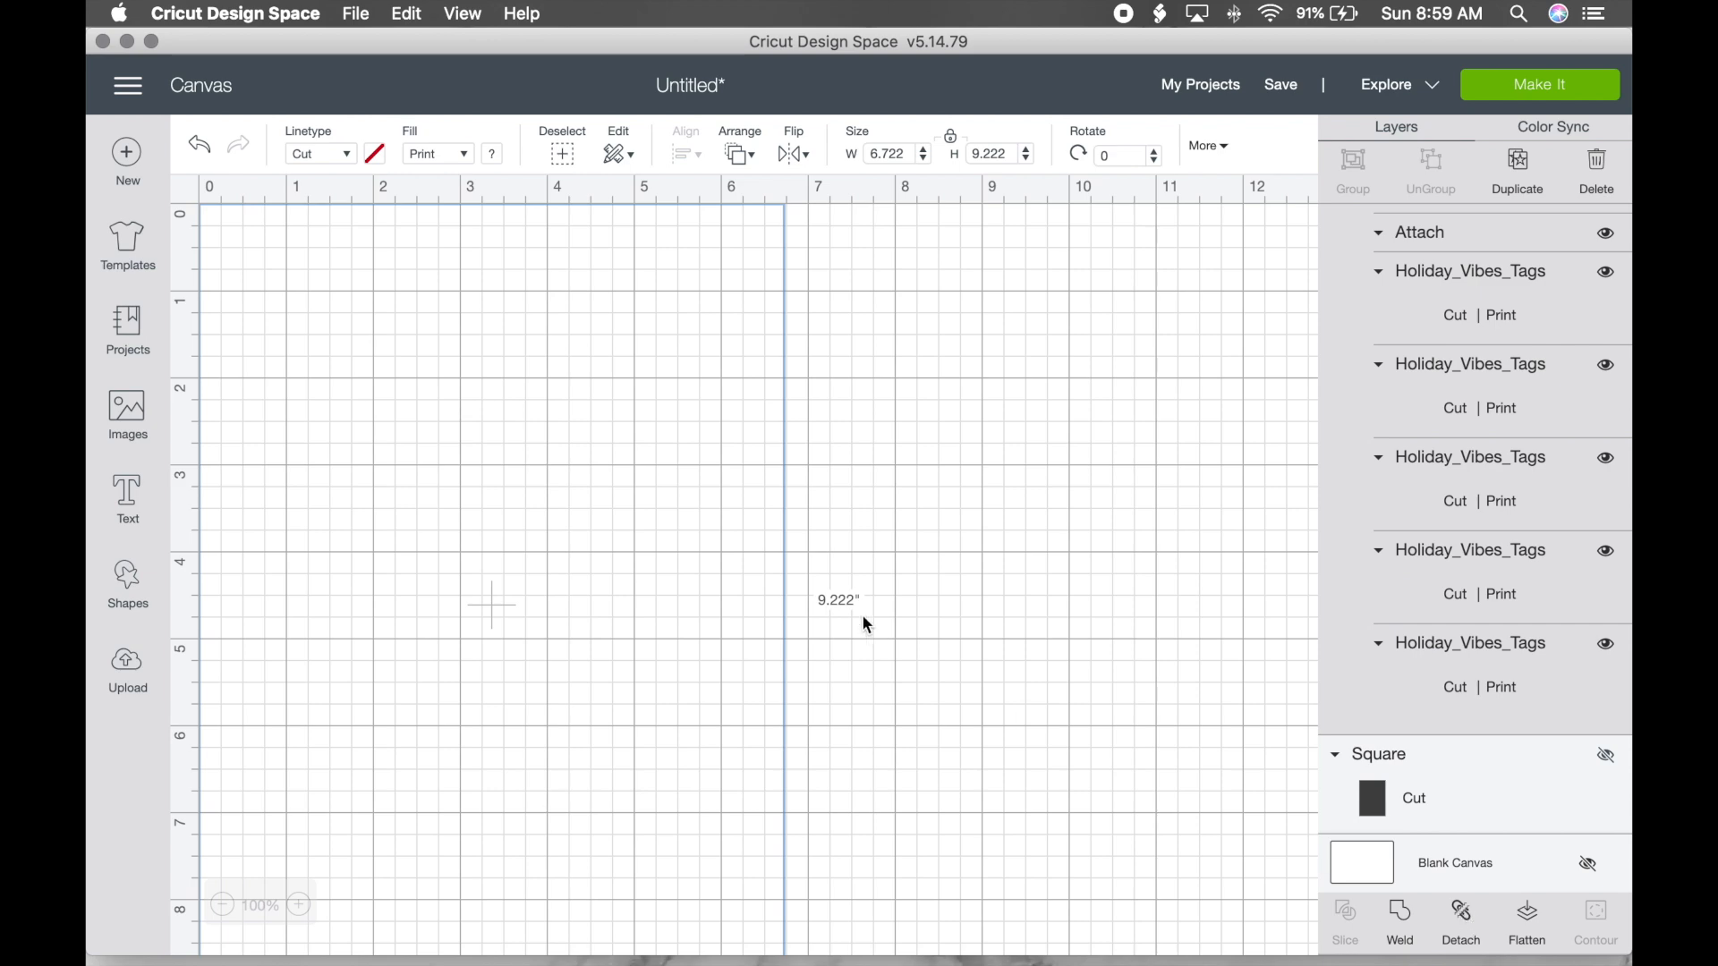
Step: Review the Letter-size Print Then Cut mat preview under Make It and continue
click(1566, 104)
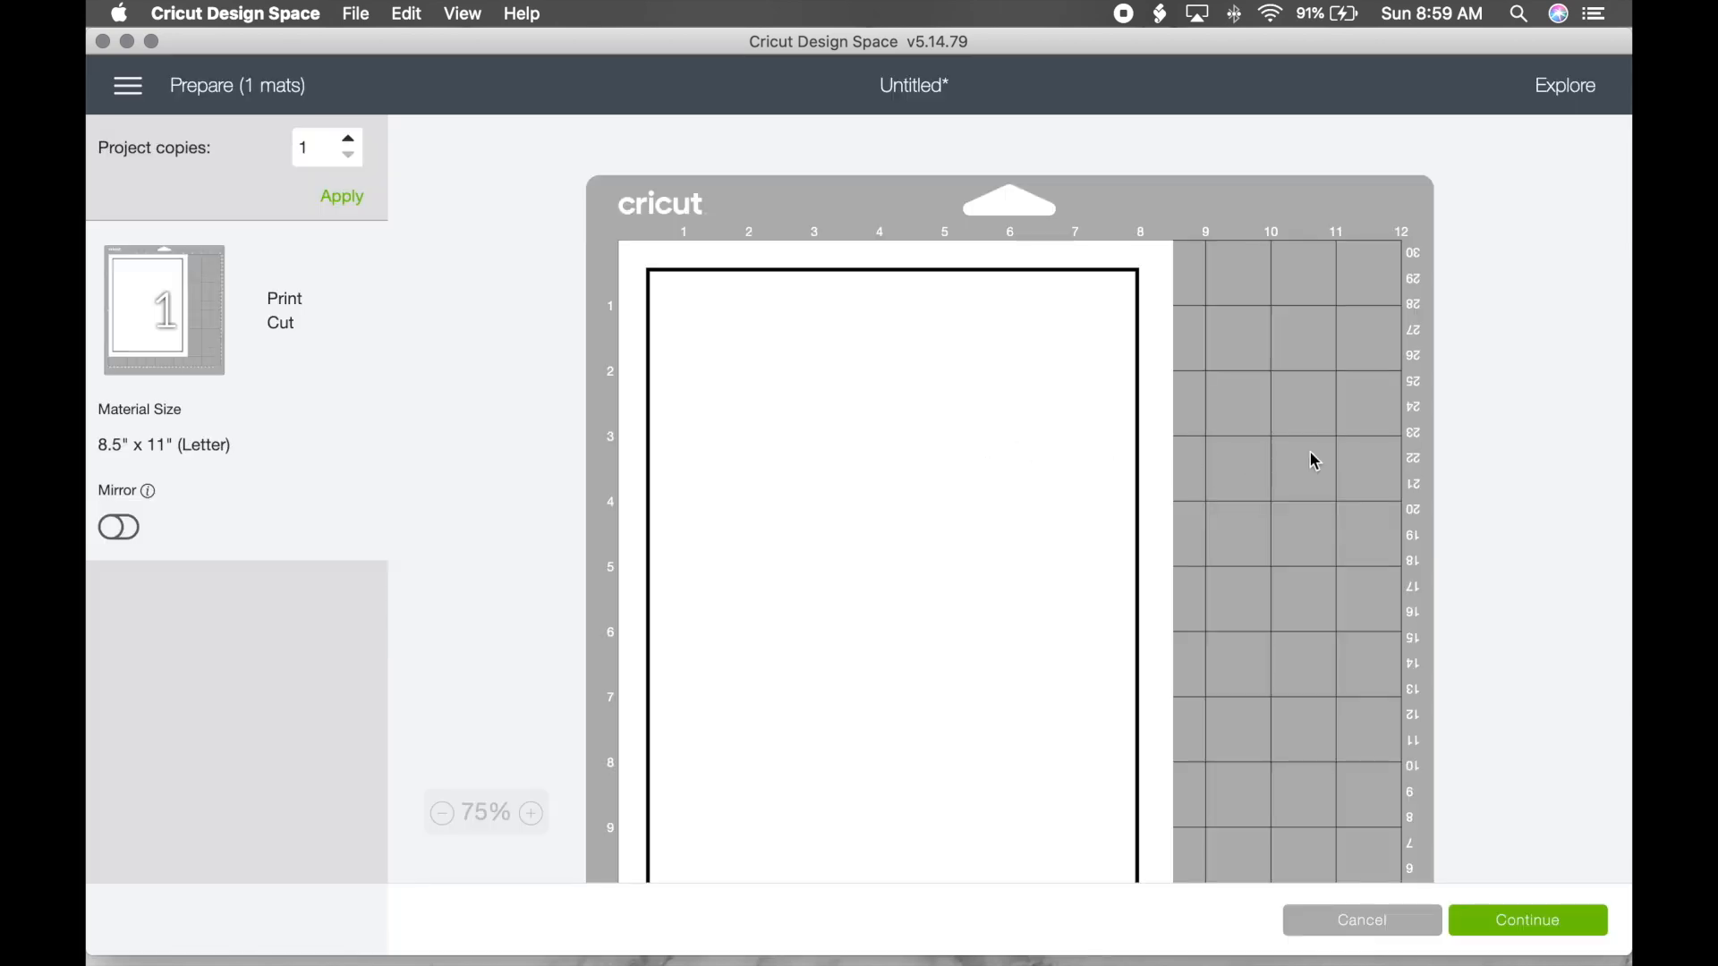
scroll(1313, 461, down, 2)
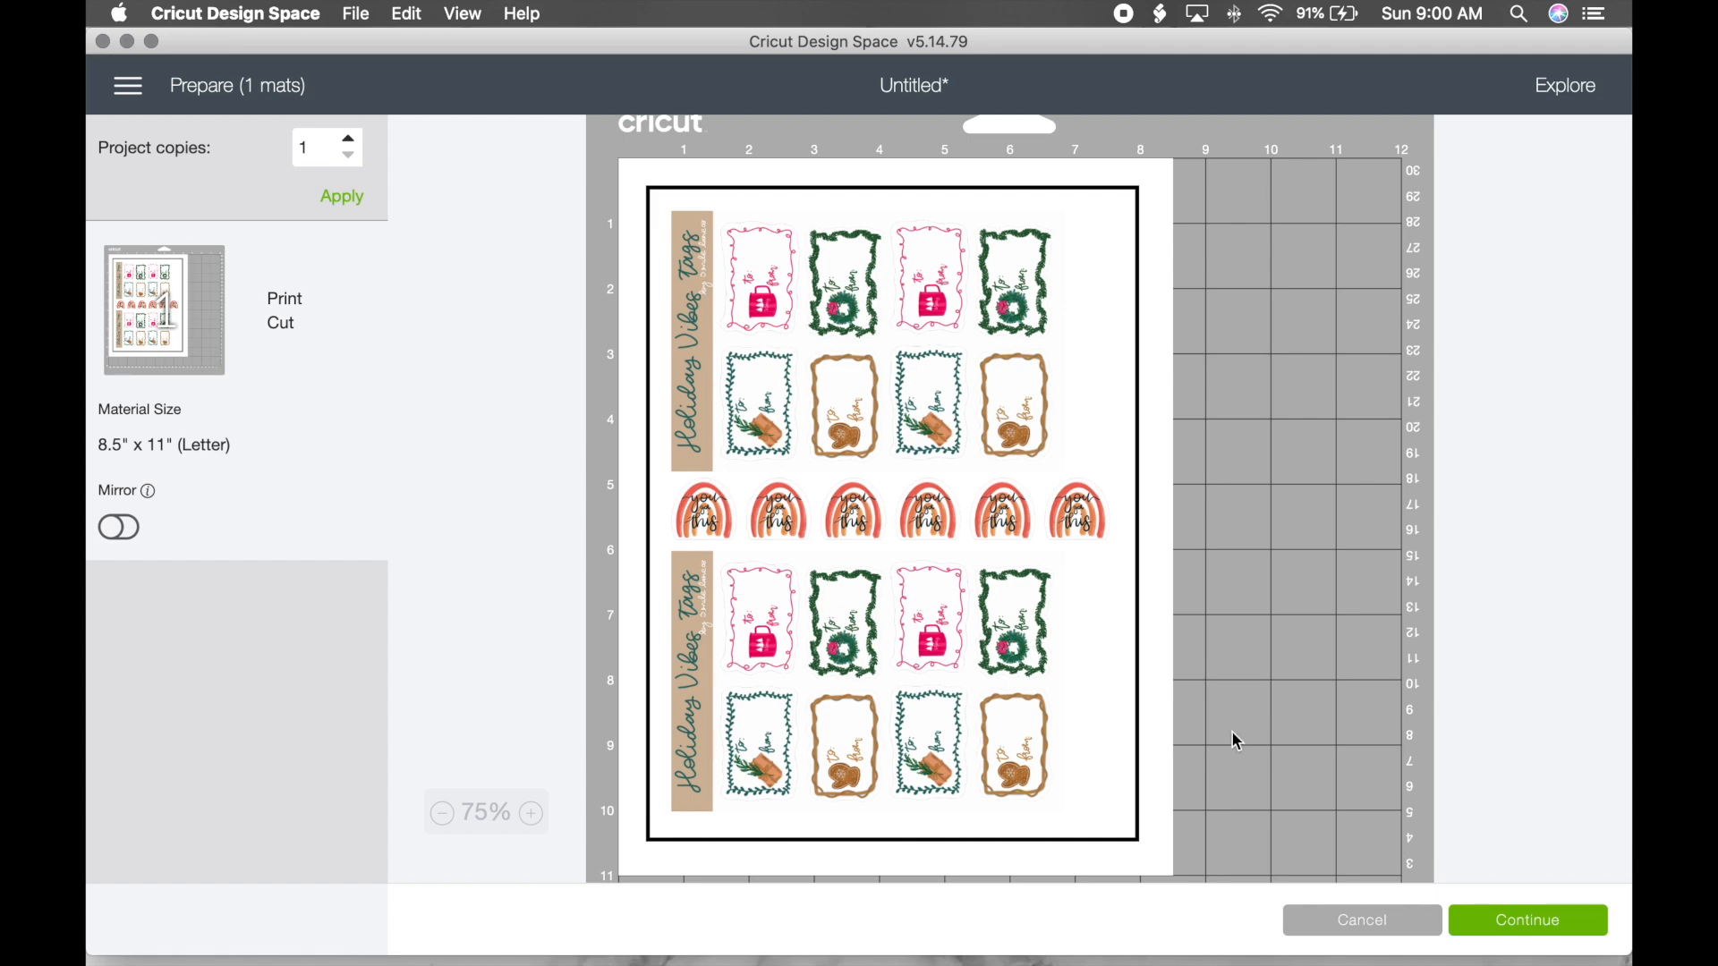
click(1506, 929)
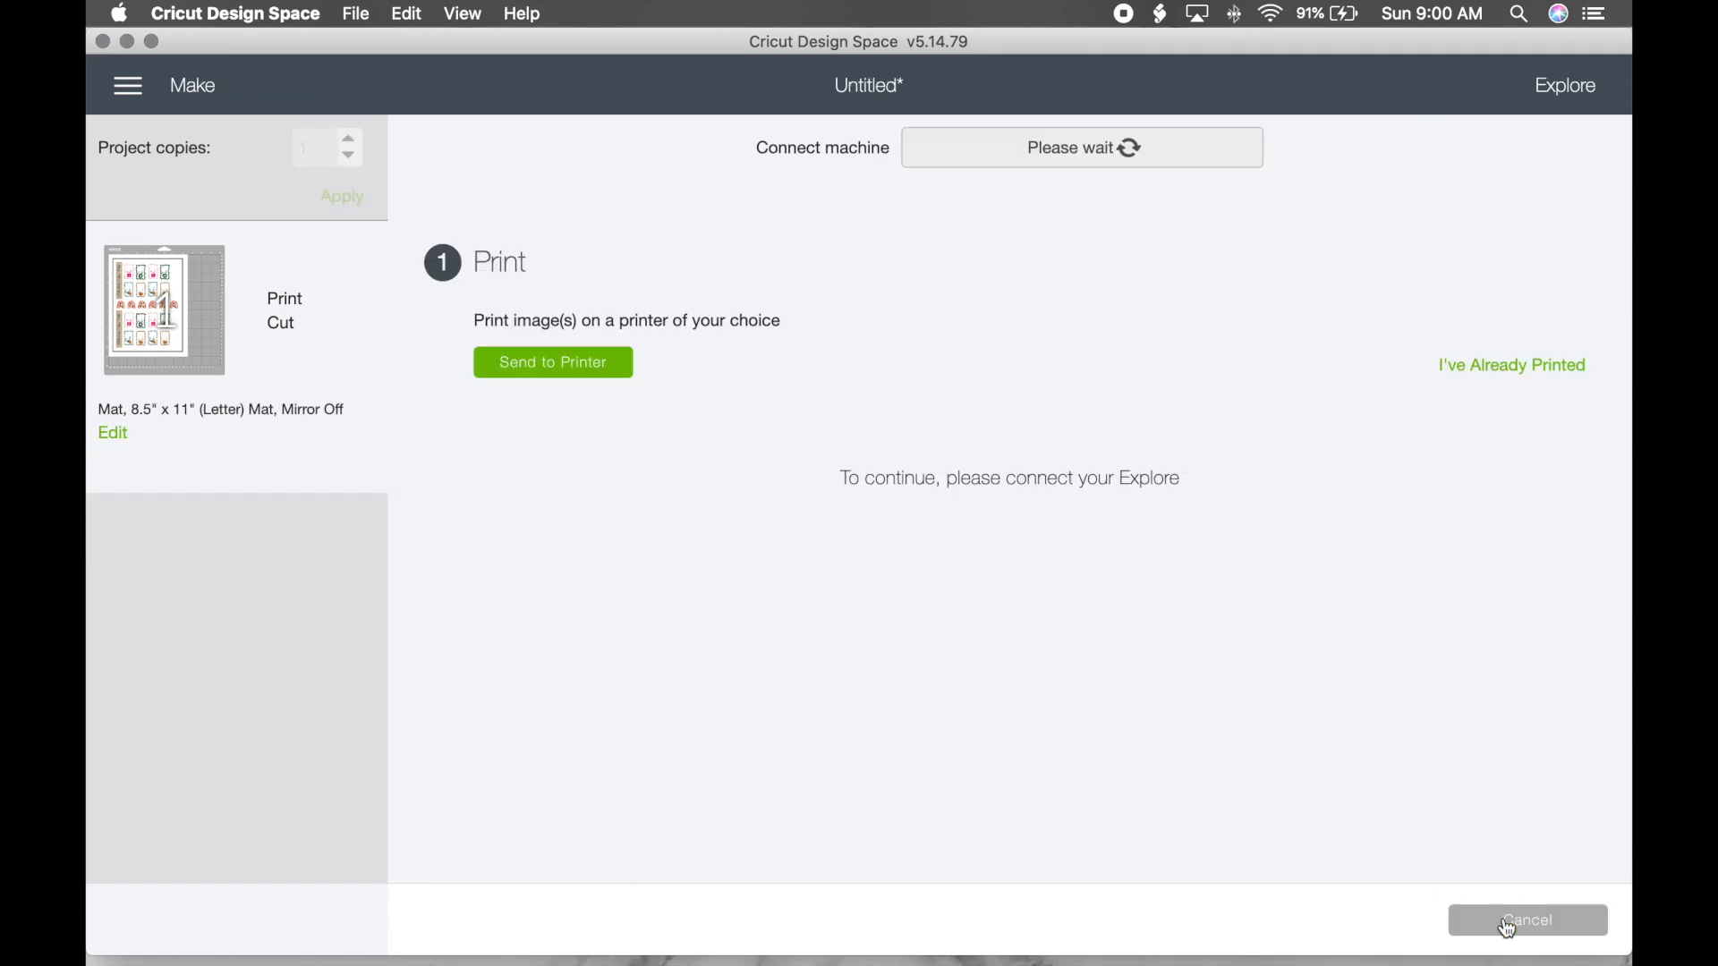
Step: Set up printing with Add Bleed off and Use System Dialog on
click(593, 376)
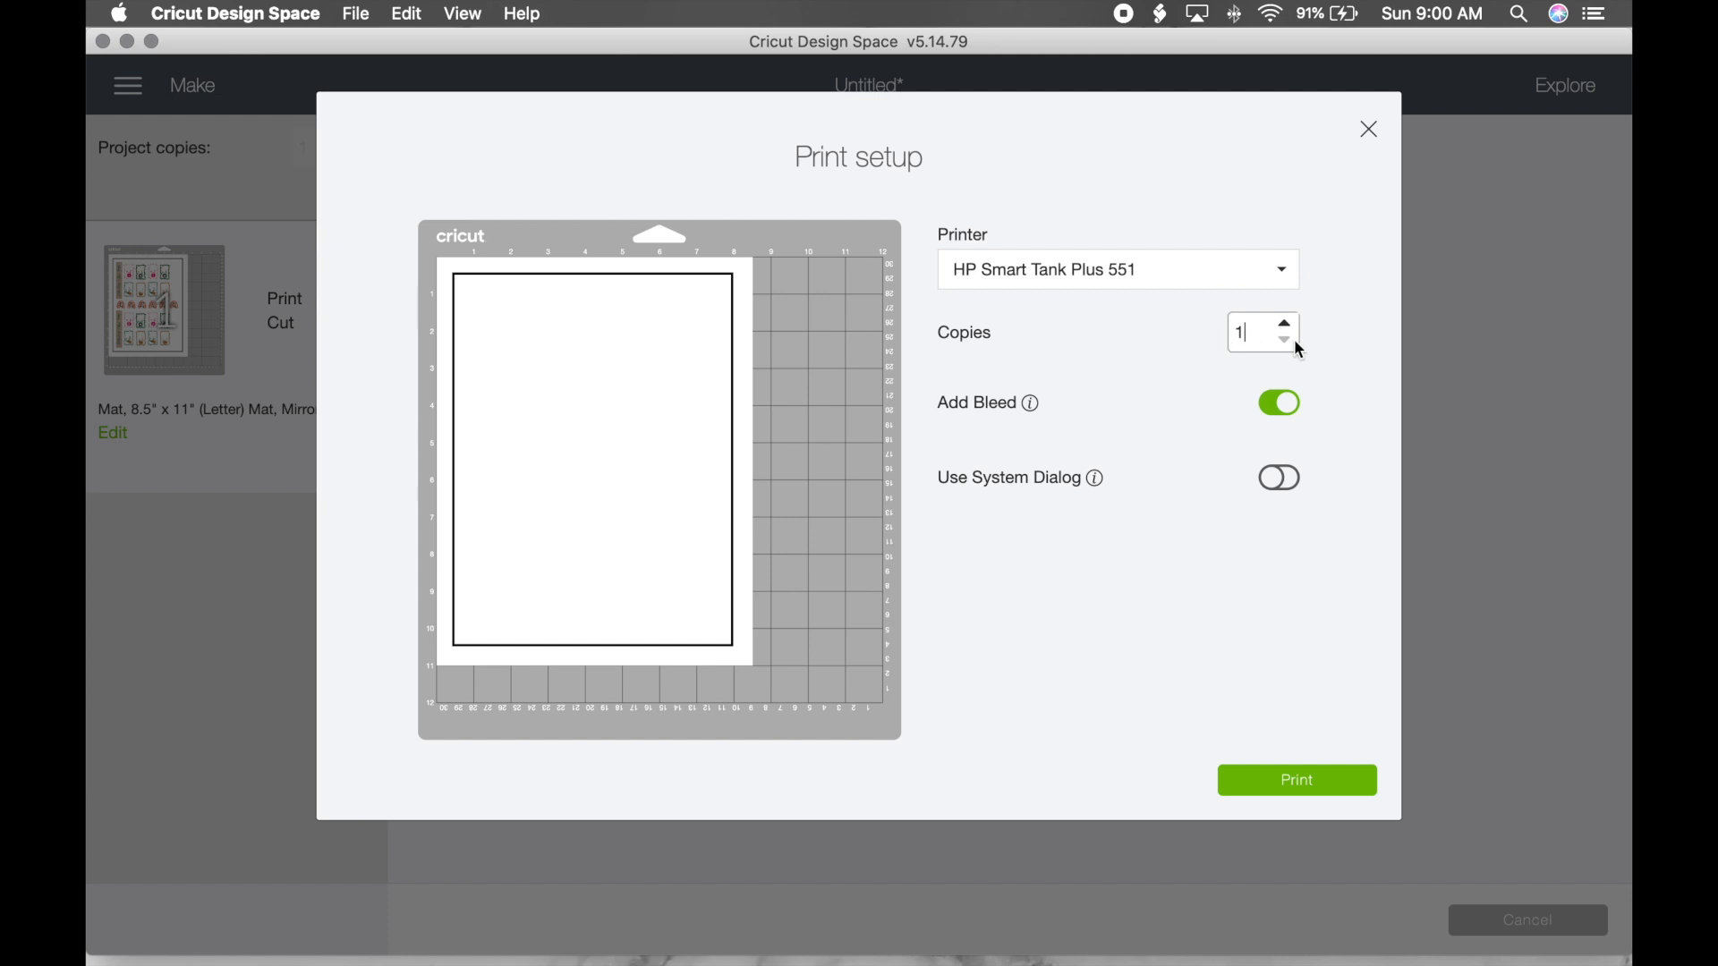
click(1285, 410)
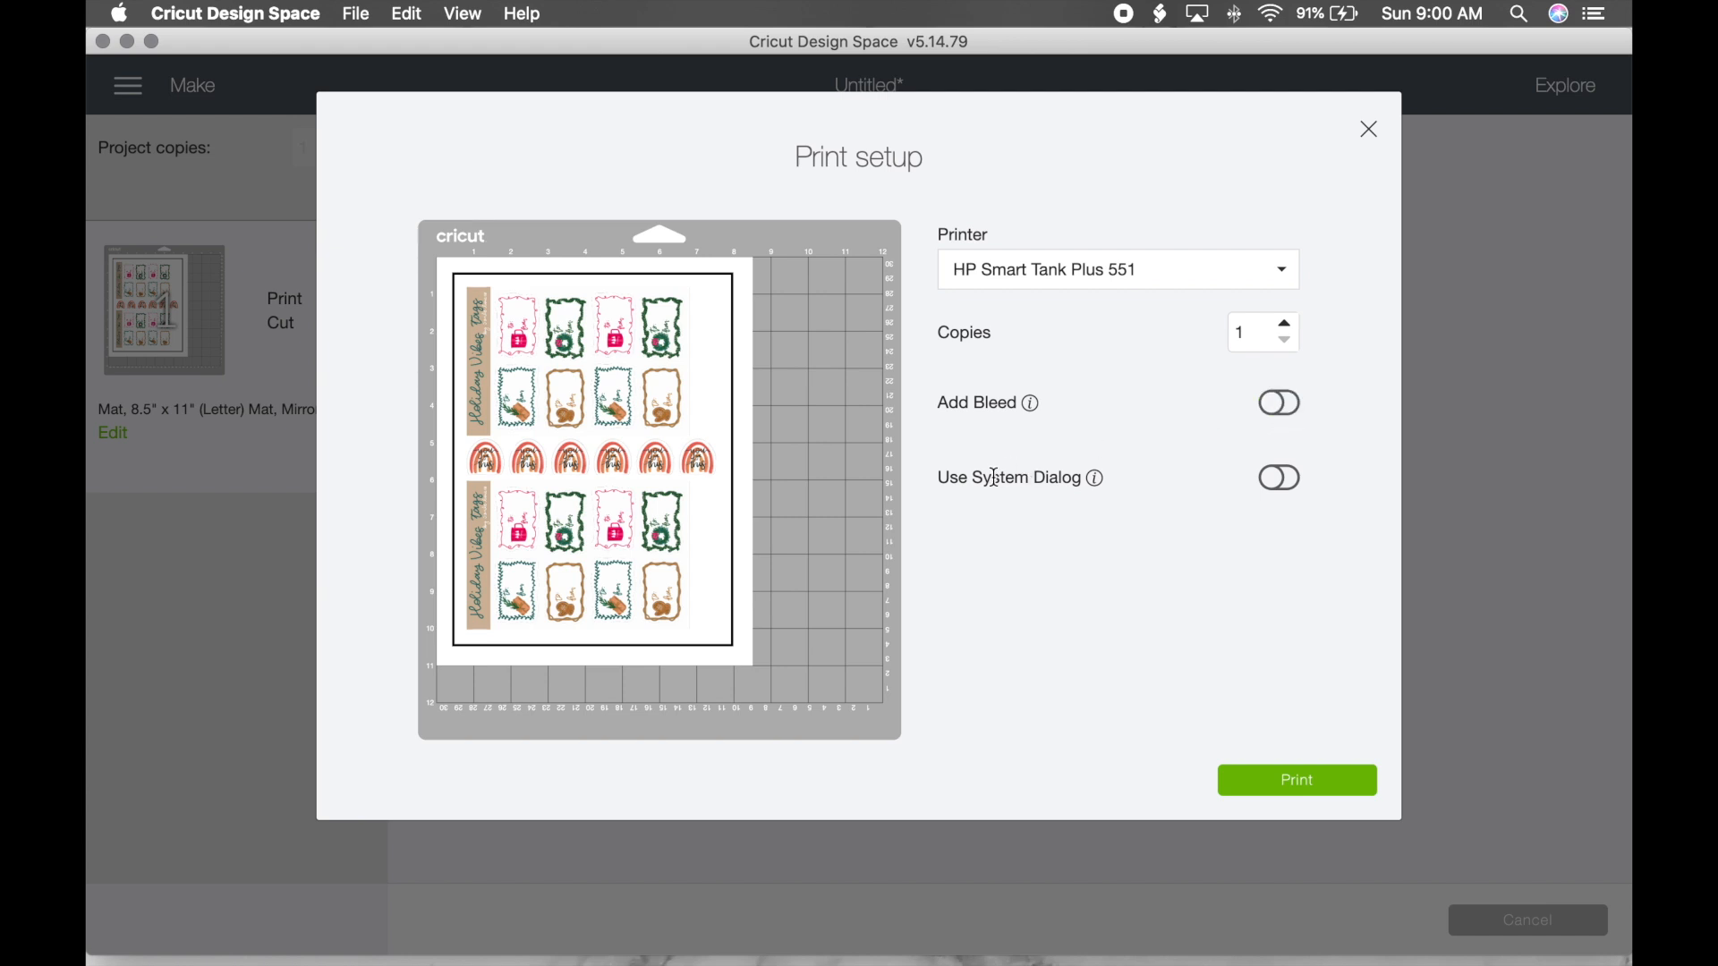
click(1277, 480)
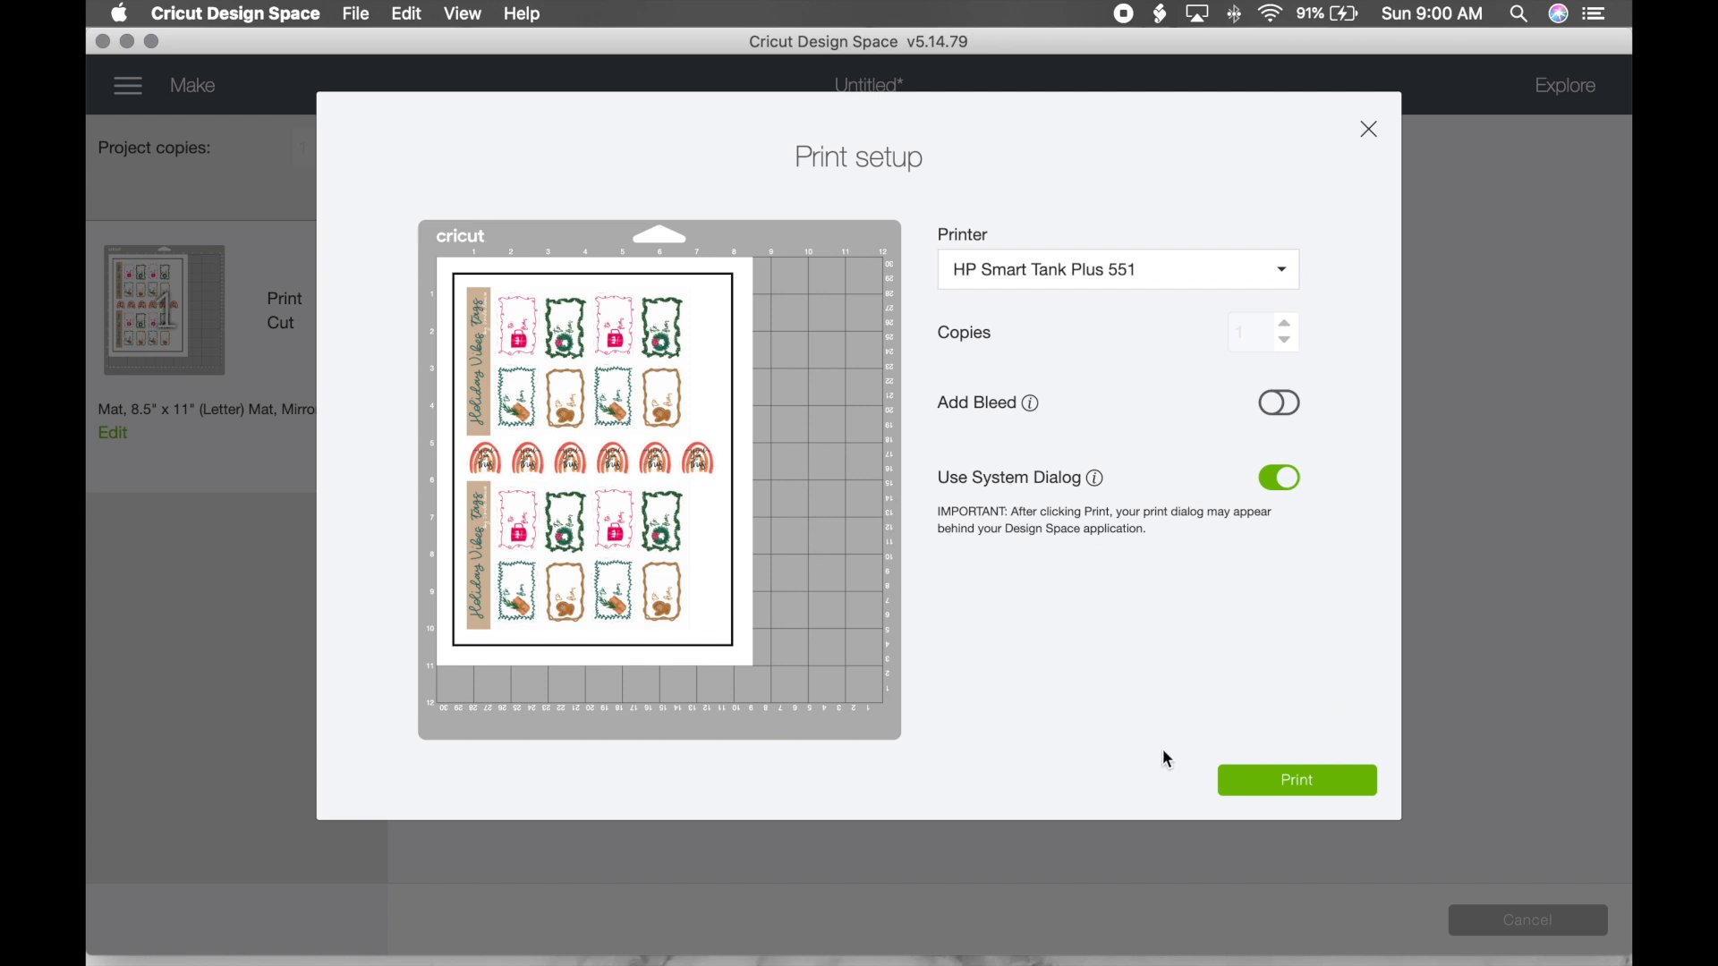
Step: Print the sheet on the HP Smart Tank Plus 551 through the macOS print dialog
click(1295, 786)
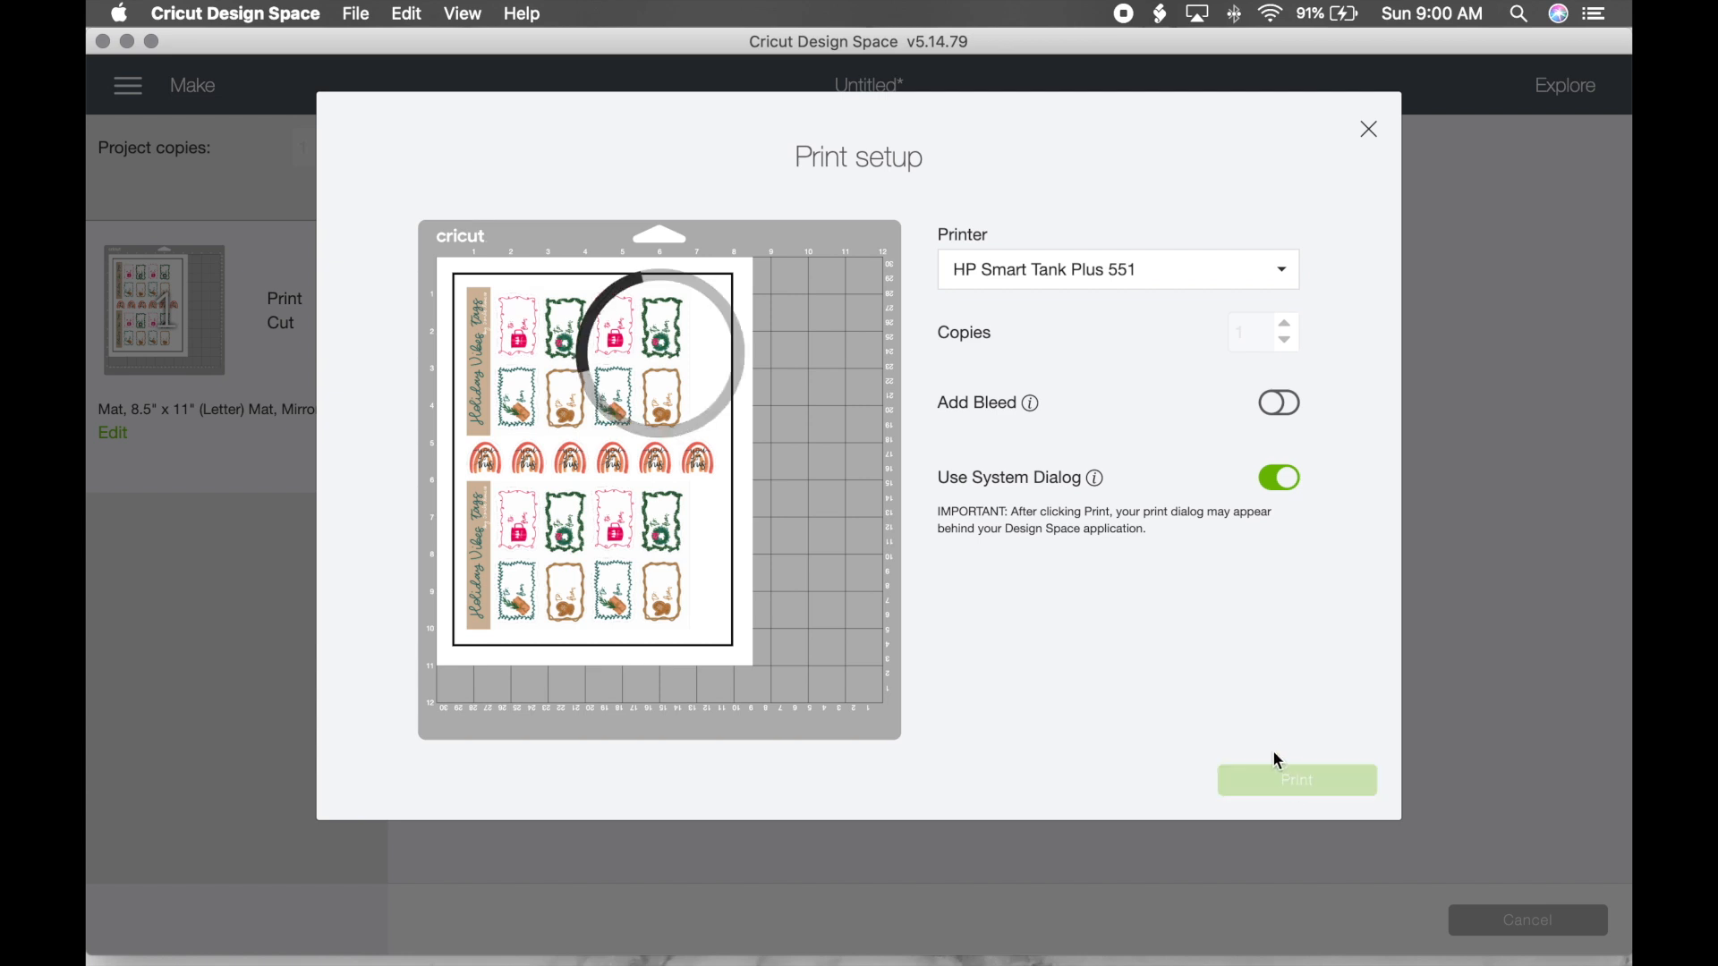
drag(996, 30, 996, 429)
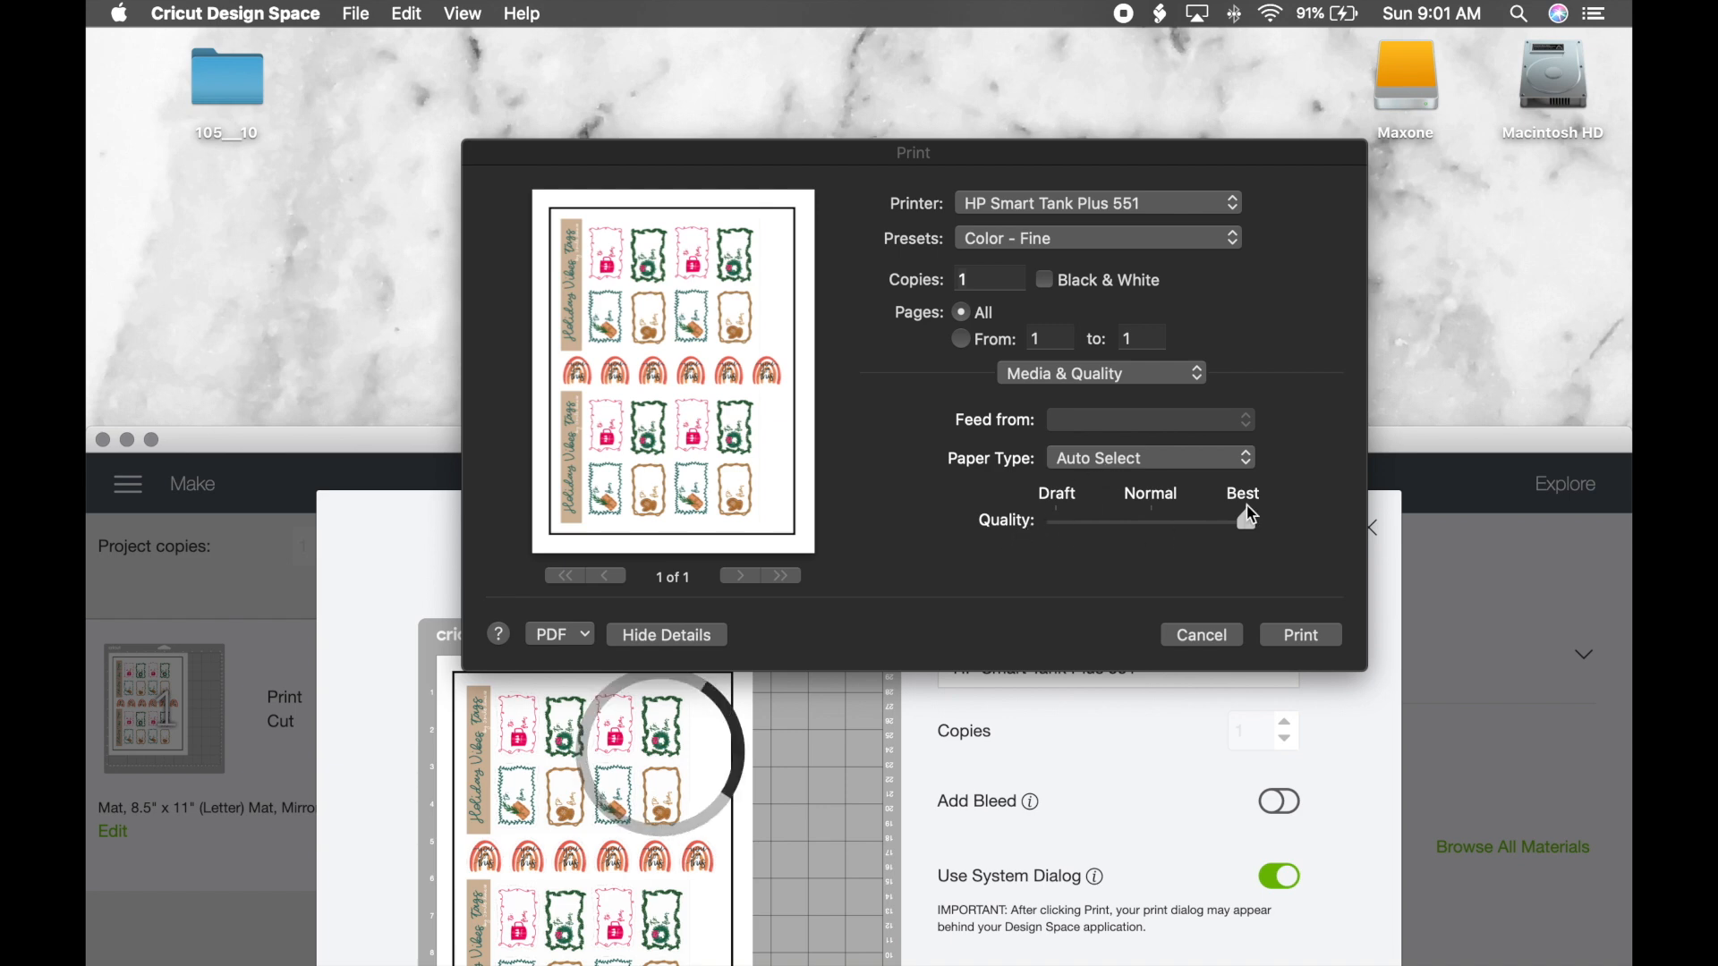
click(1304, 638)
click(1305, 637)
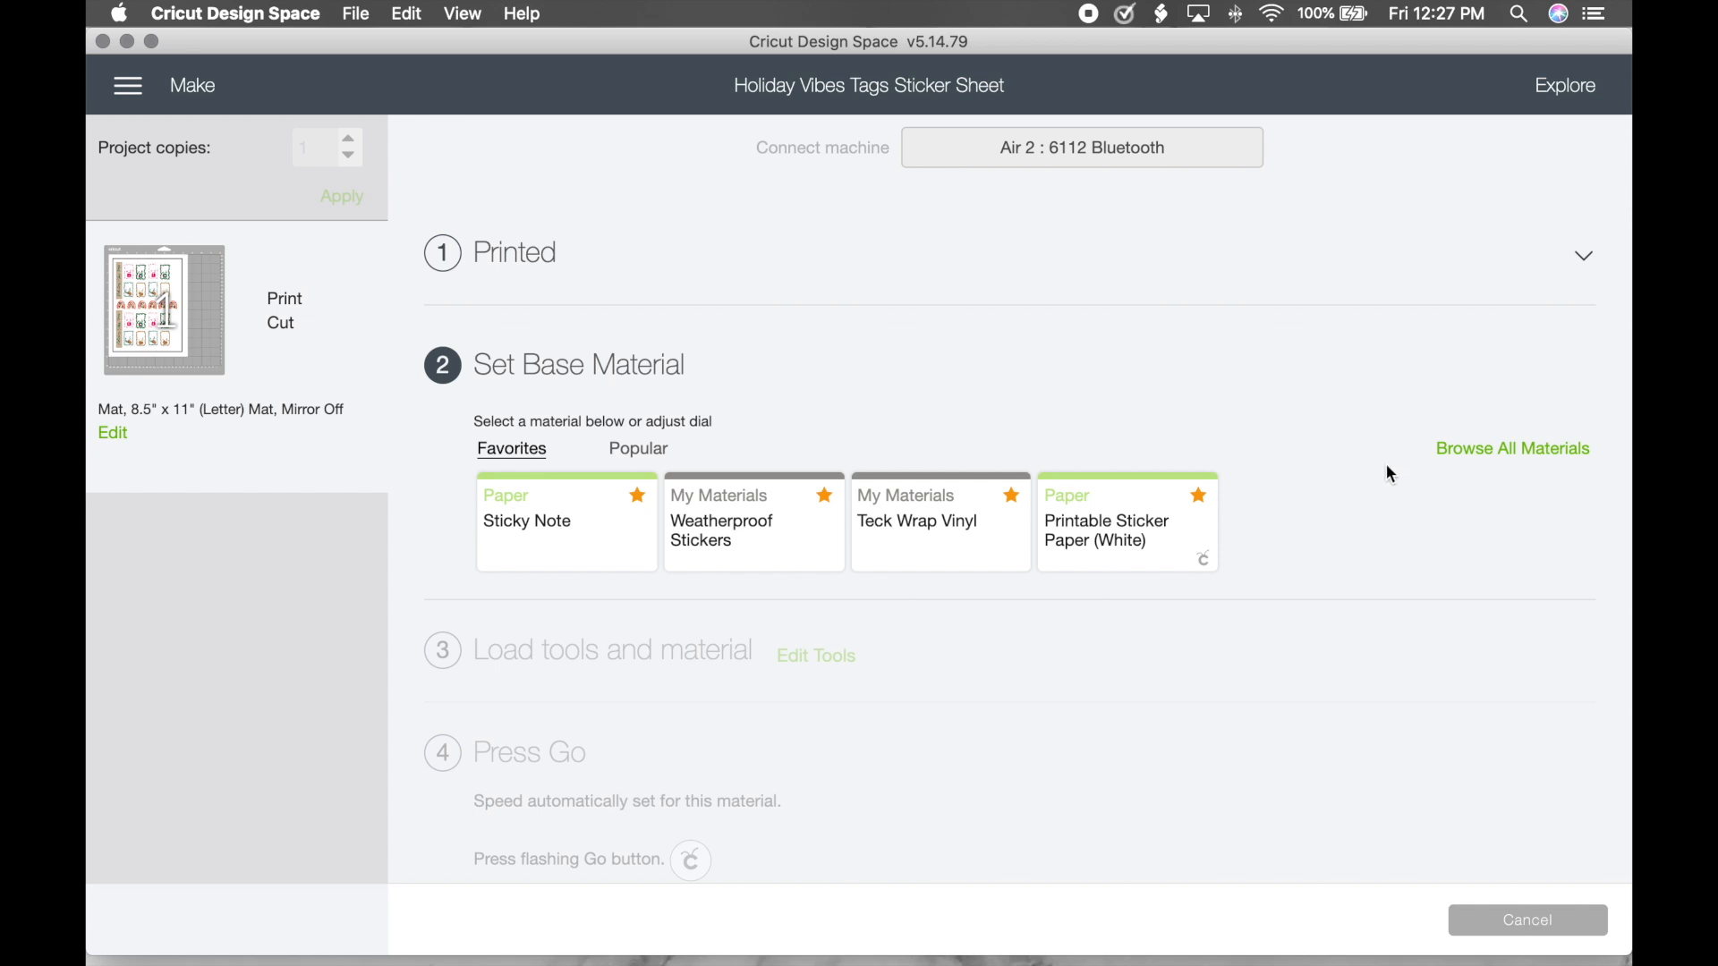
Step: Check Sticky Note's pressure in Material Settings, then choose Sticky Note as the material
click(1491, 454)
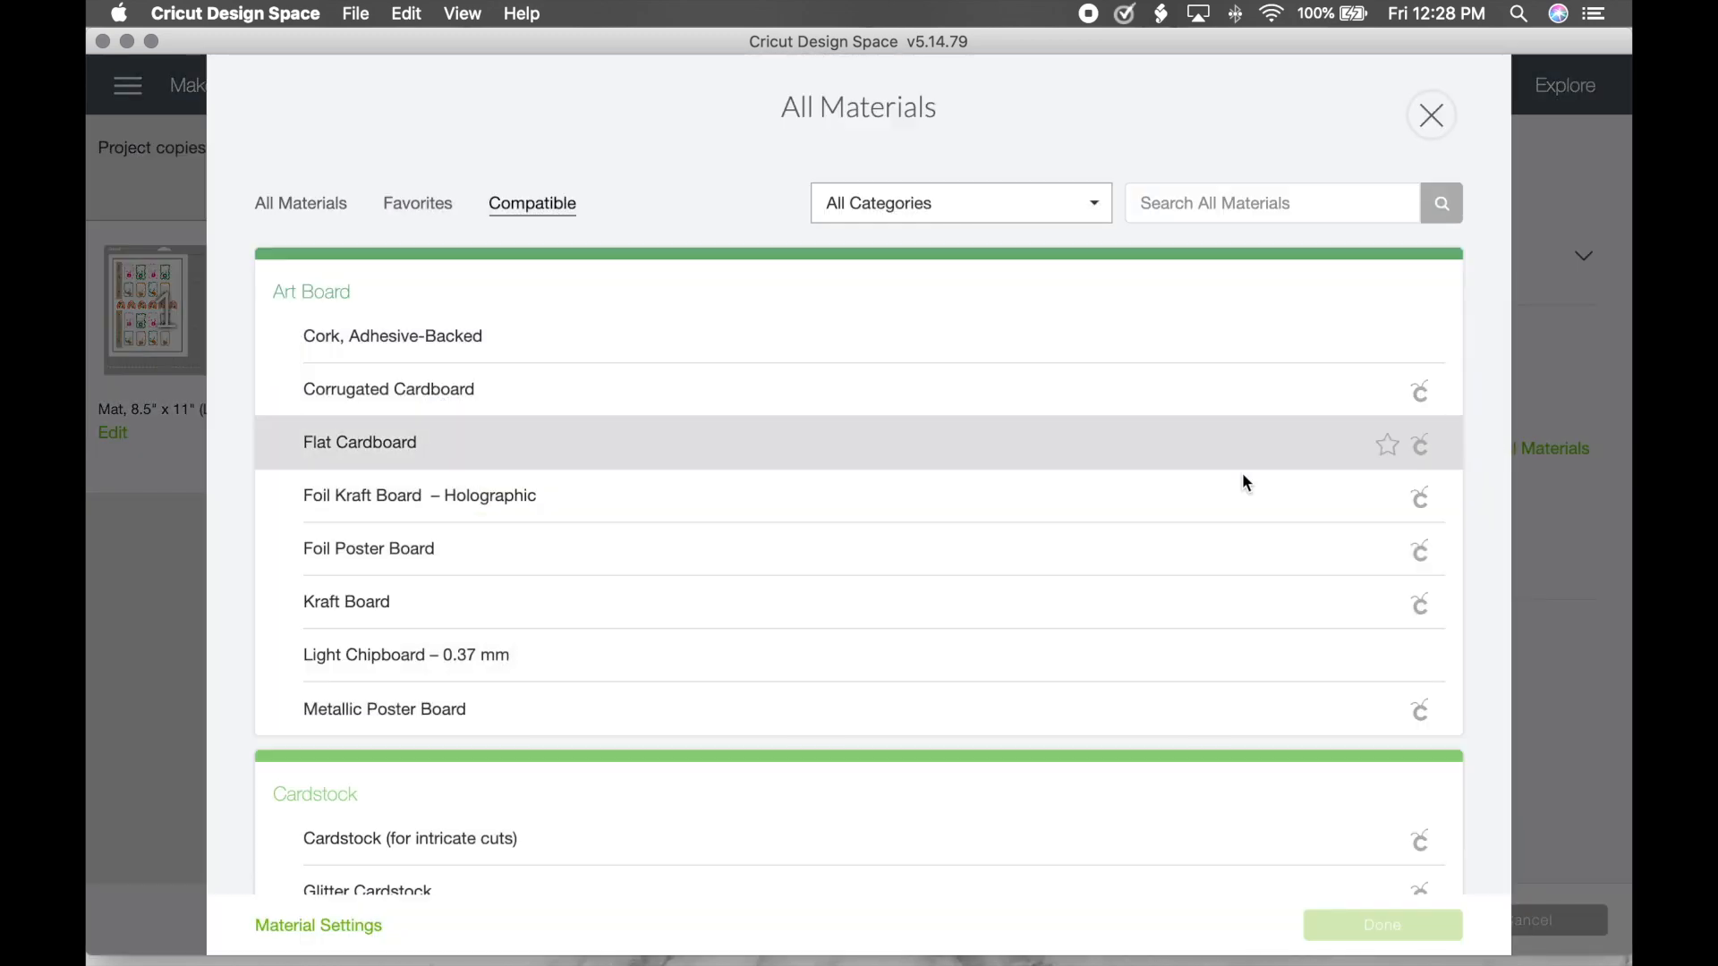
click(357, 927)
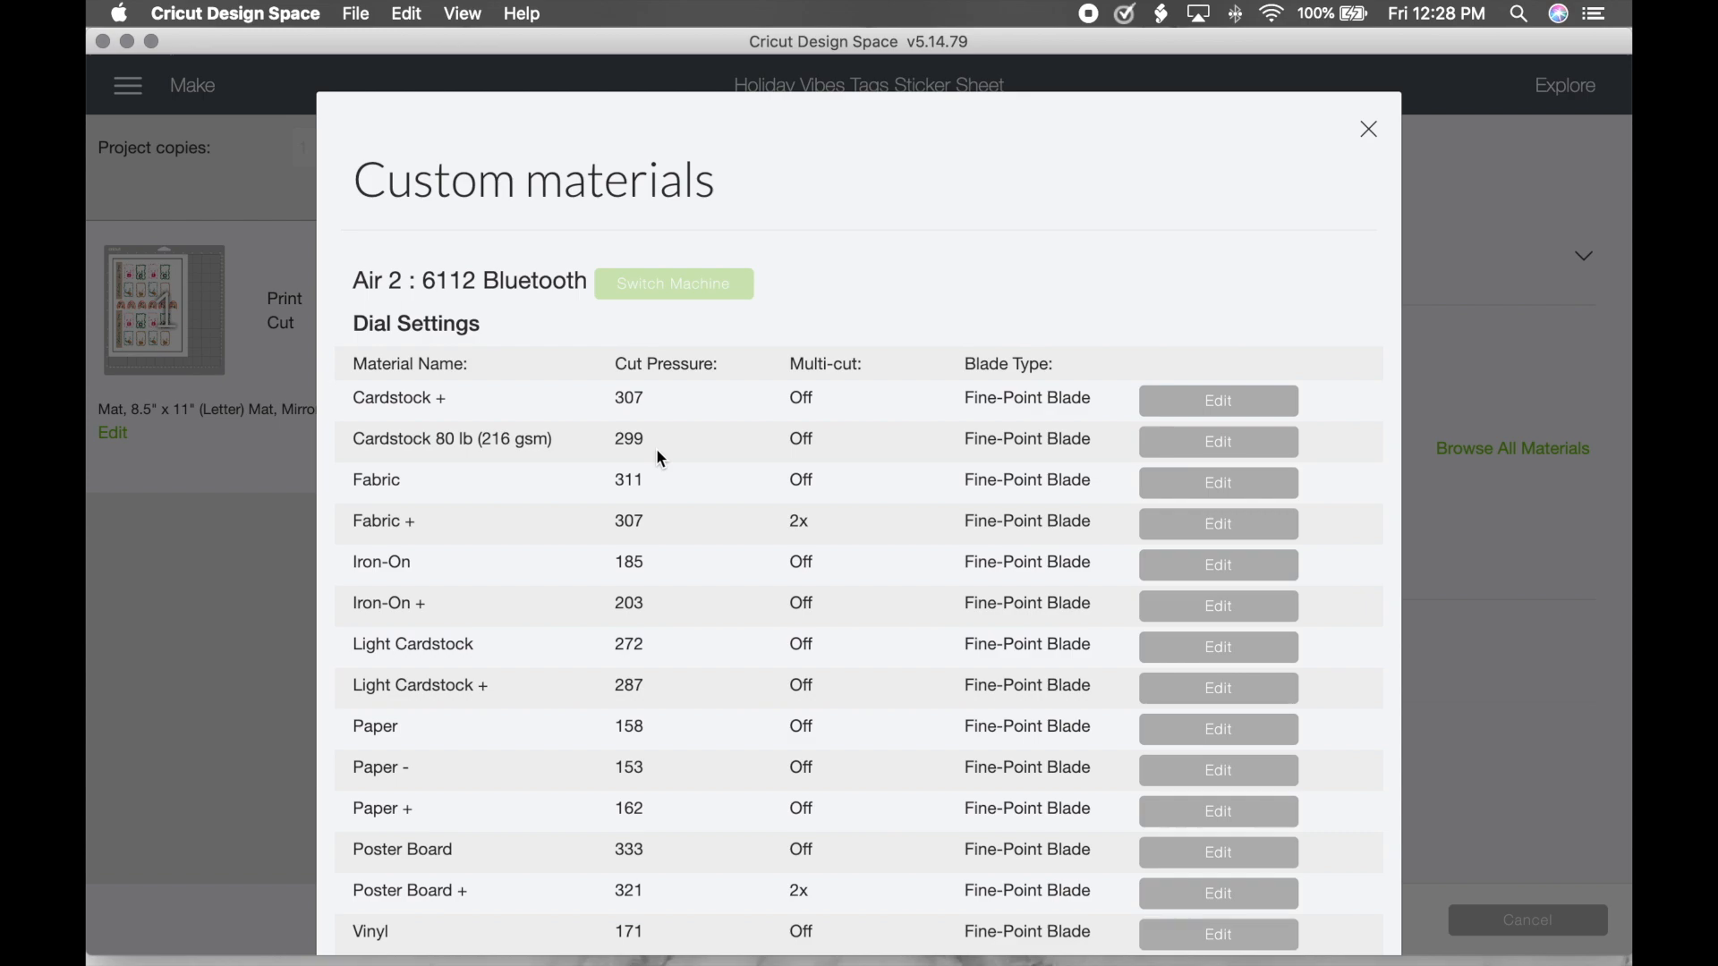
scroll(658, 454, down, 20)
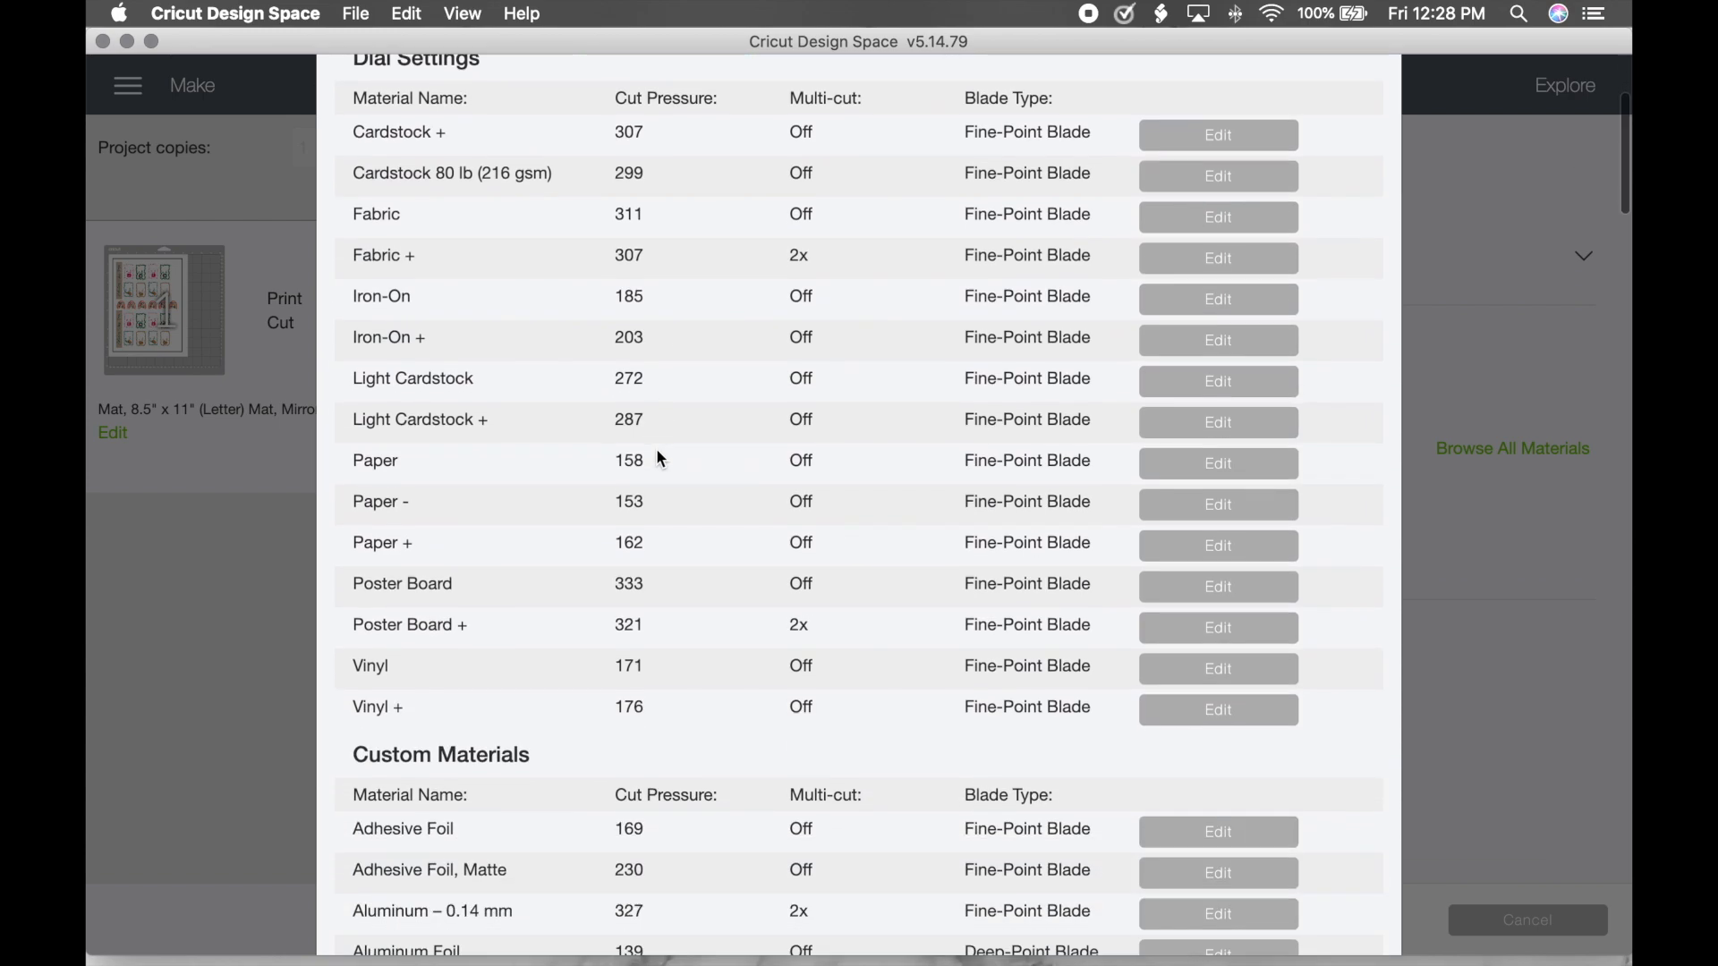
scroll(656, 450, down, 20)
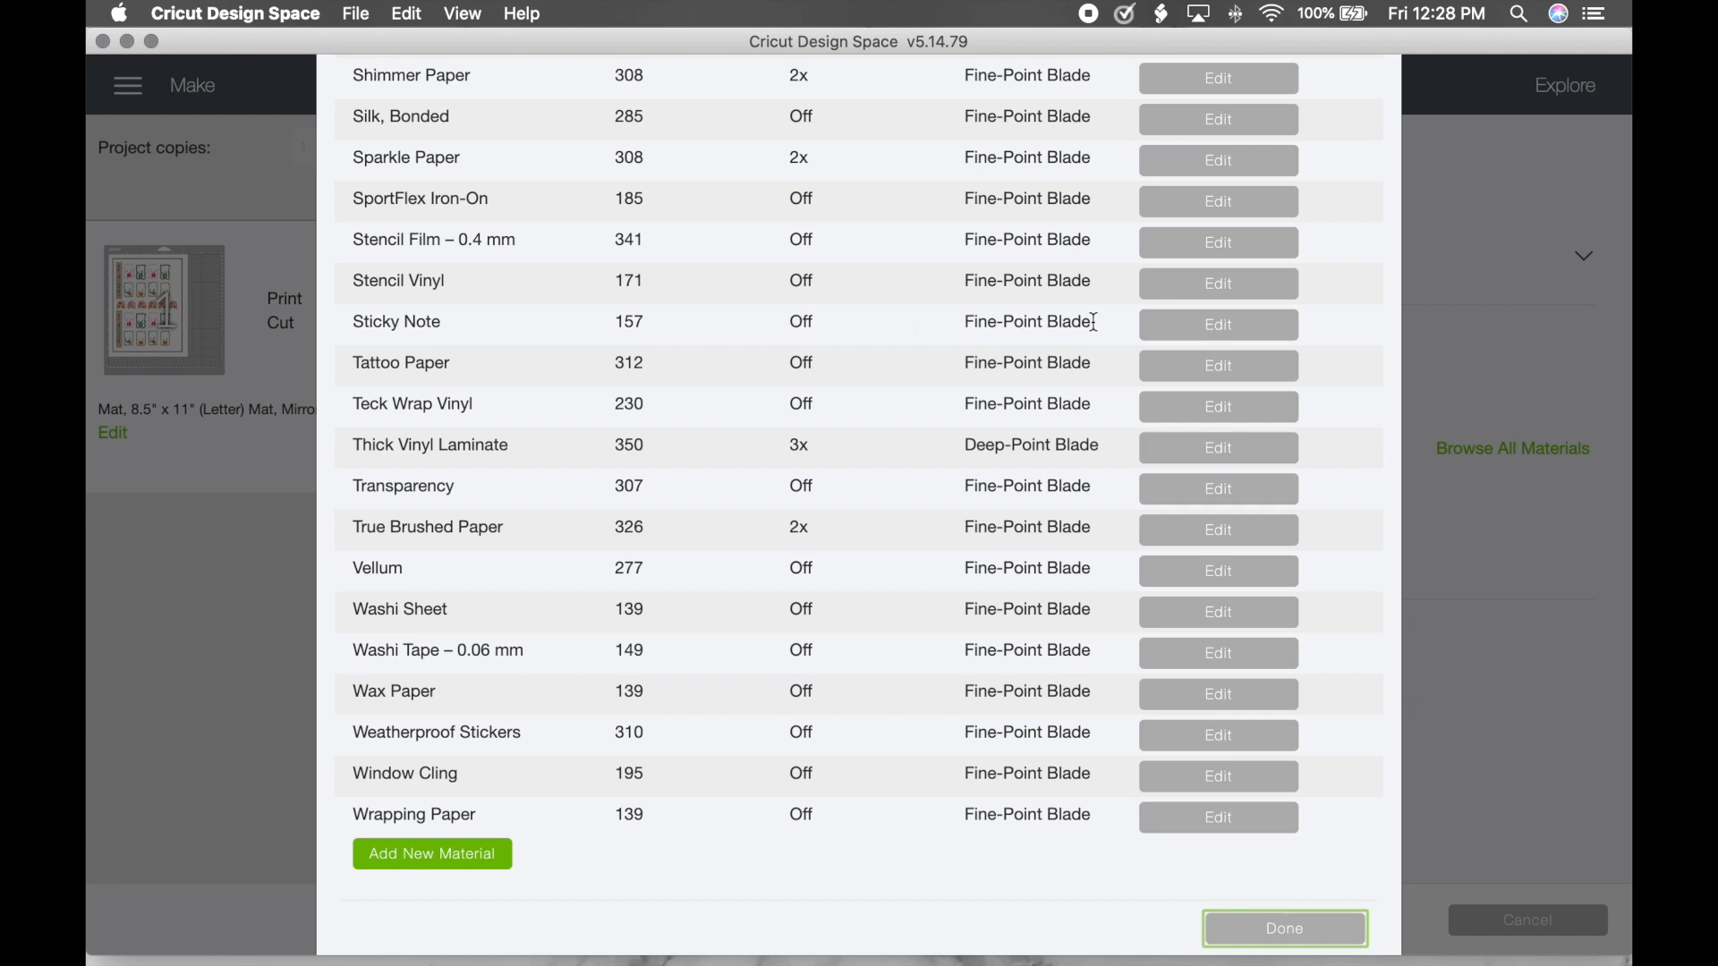
click(1163, 327)
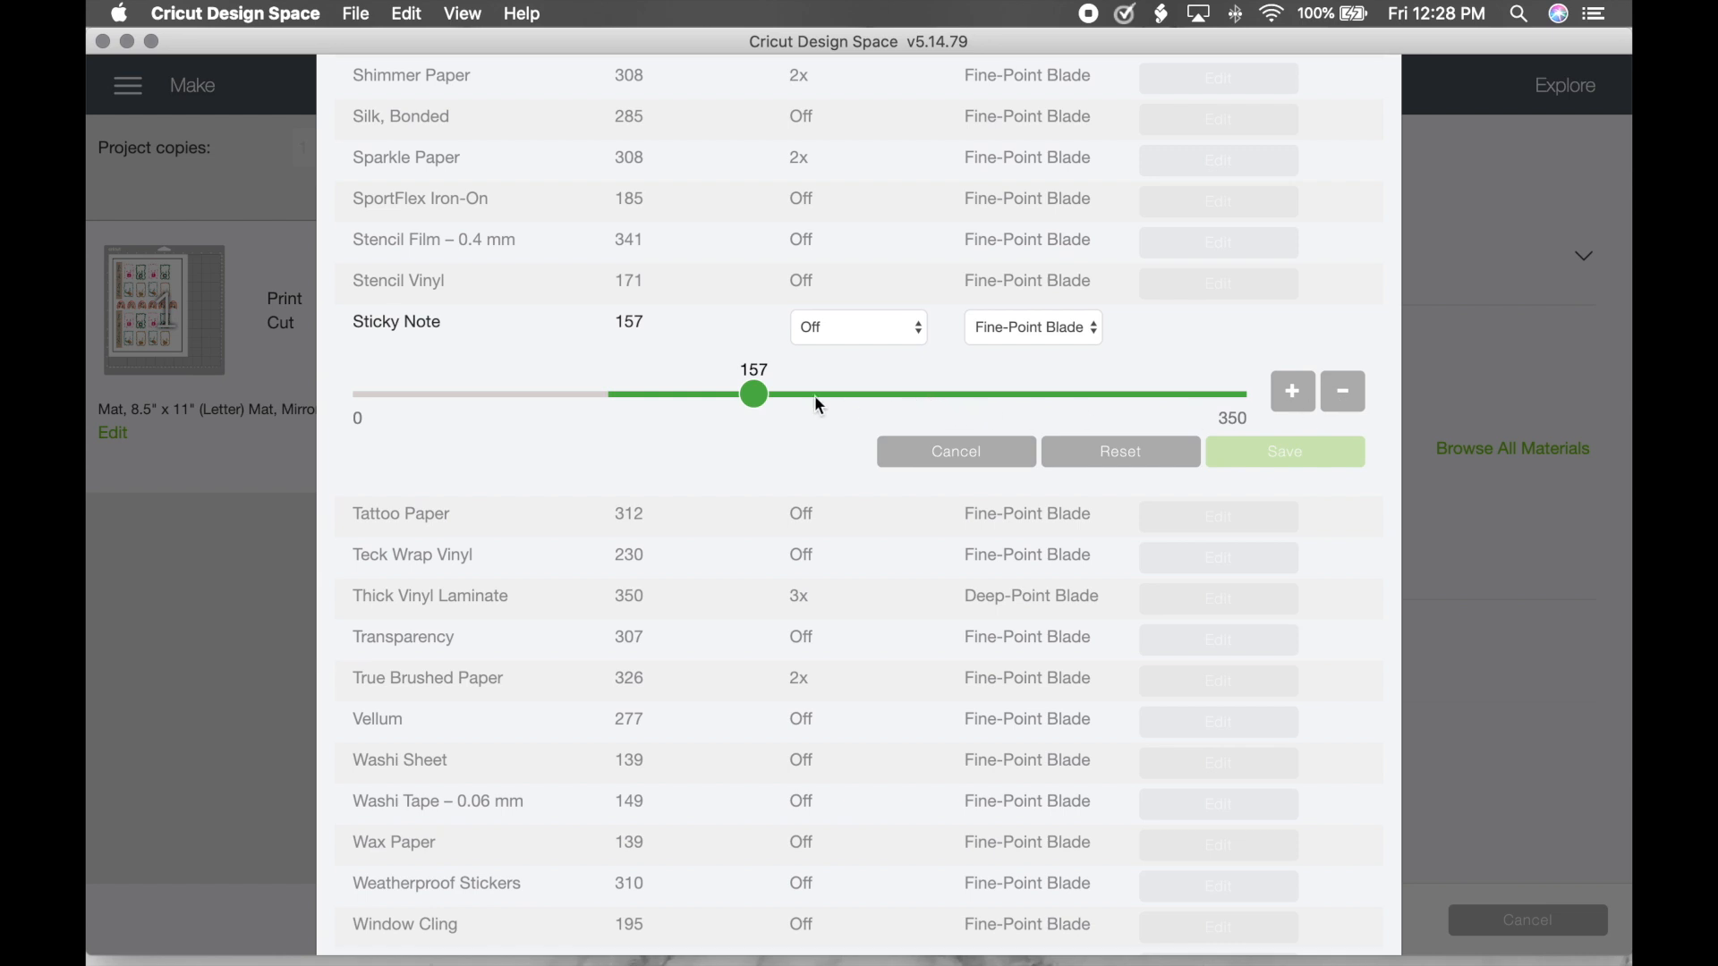
click(968, 458)
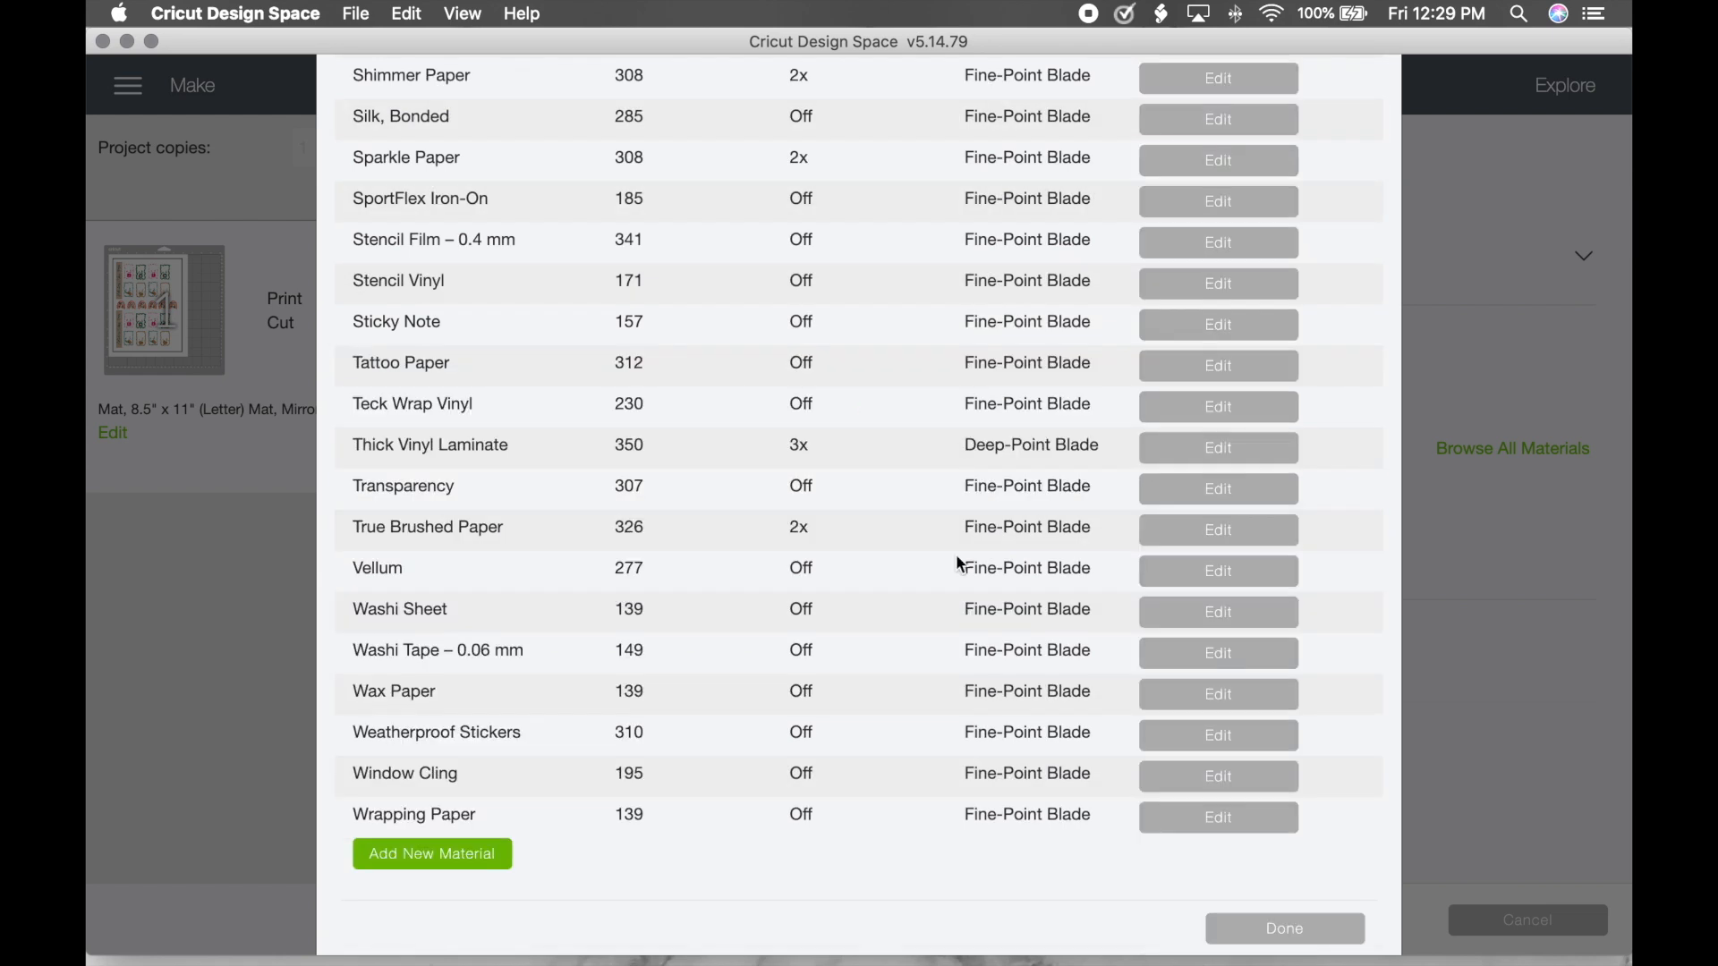
click(1293, 935)
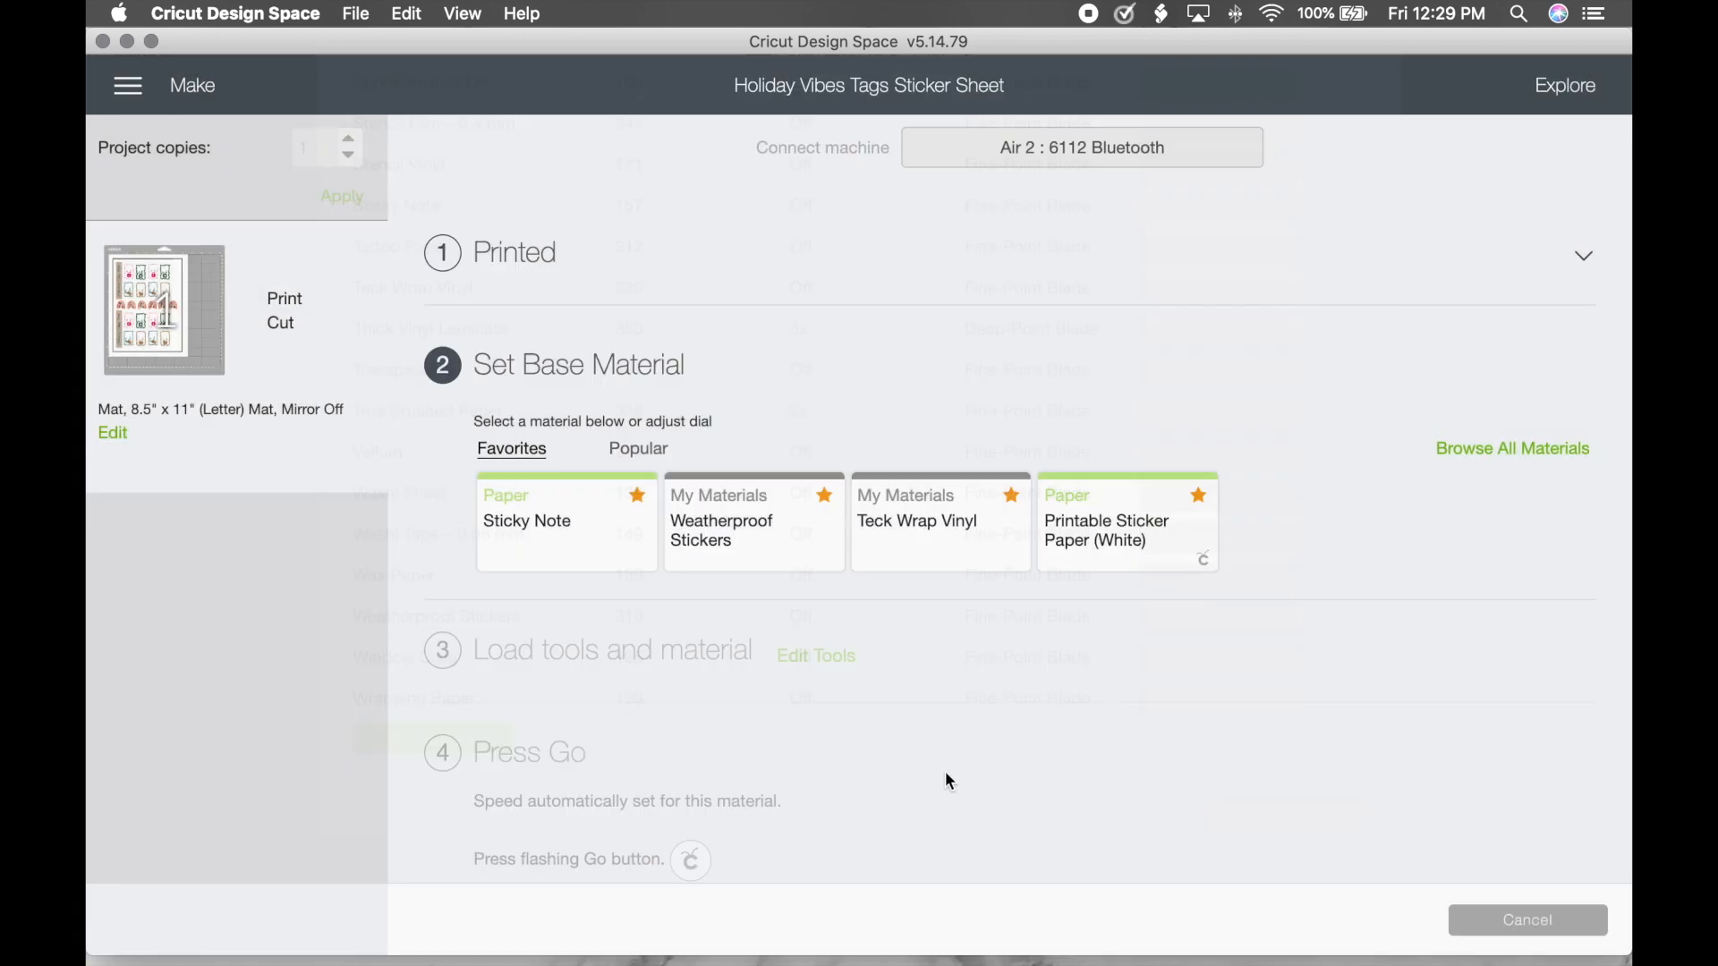
click(533, 541)
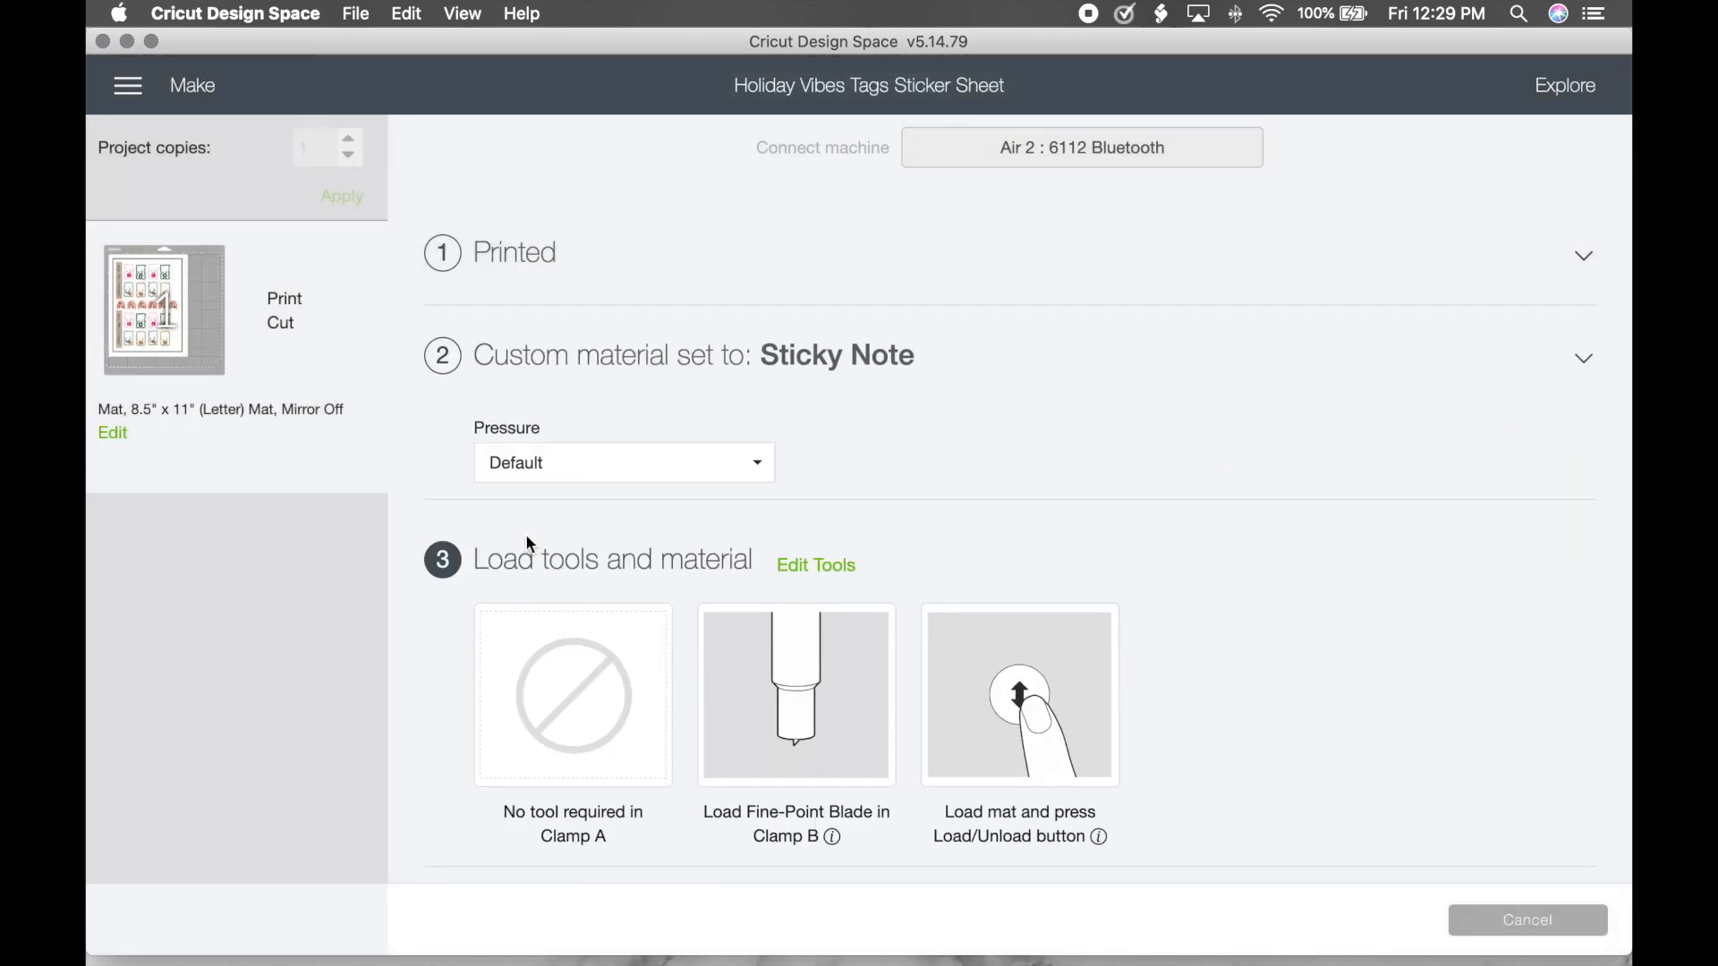